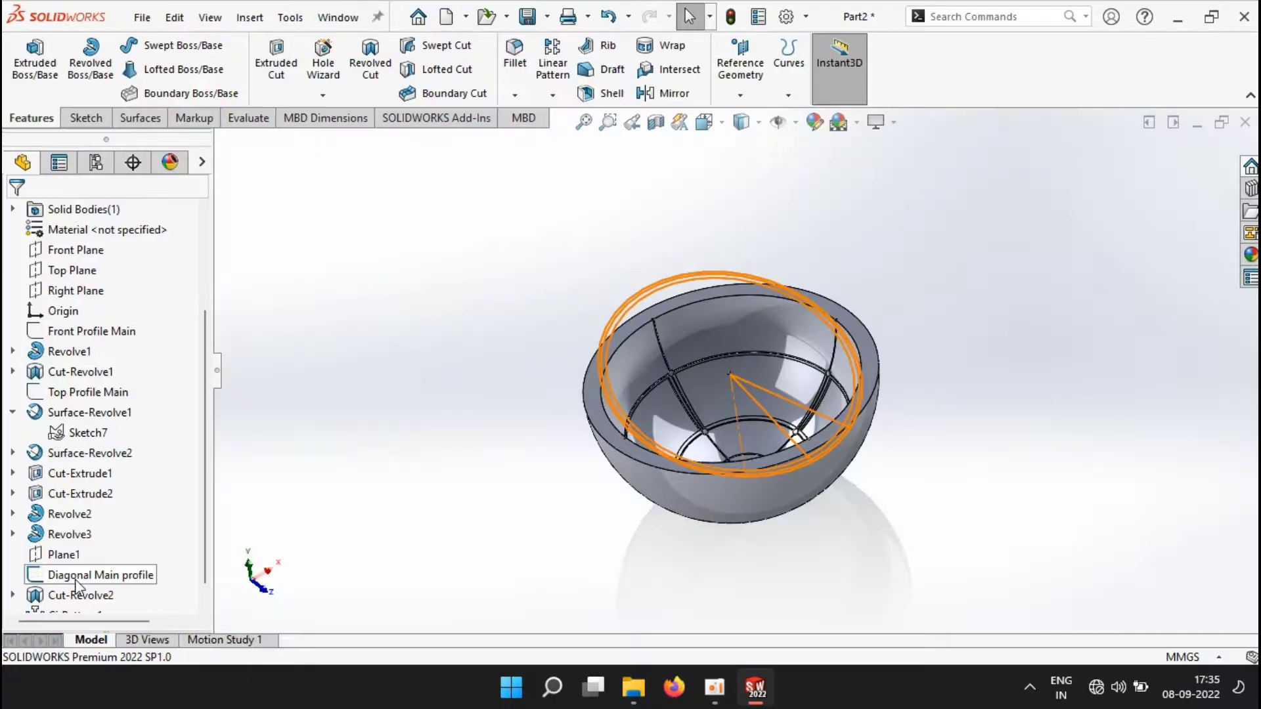
- Hide the Diagonal Main profile sketch and start a new sketch on the Front Plane
{"action": "left_click", "coordinate": [77, 578]}
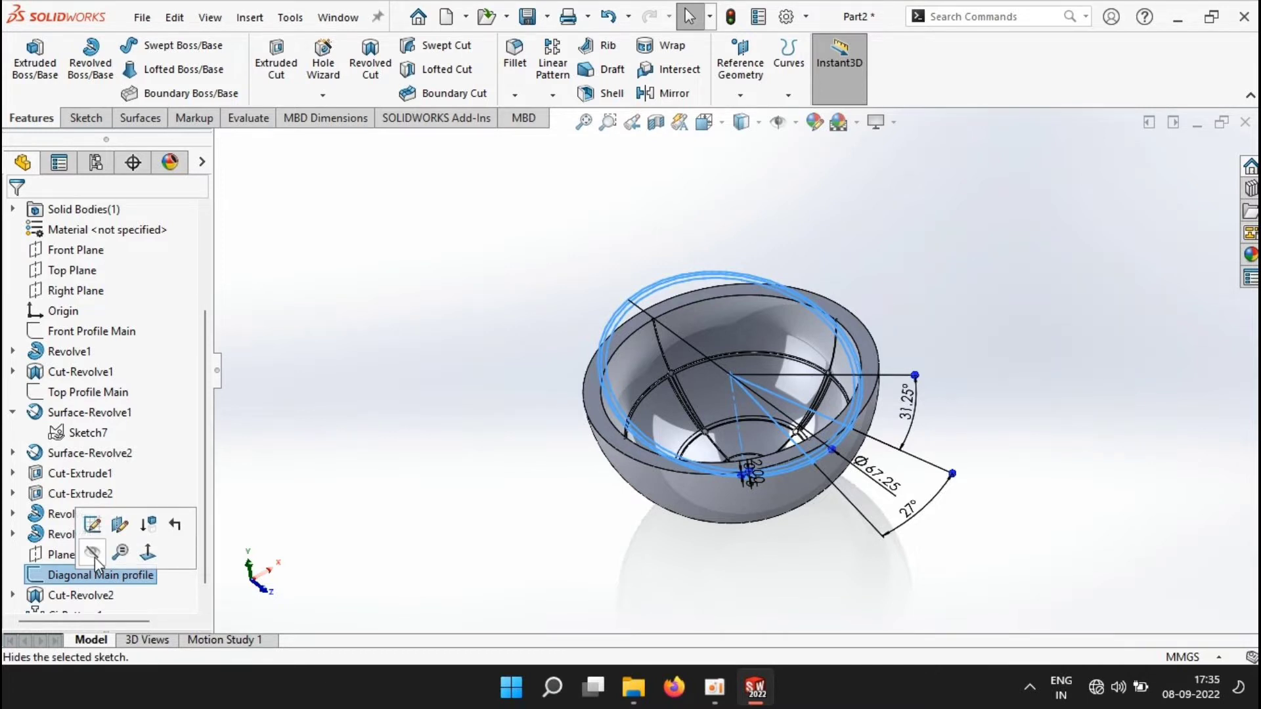
{"action": "left_click", "coordinate": [92, 552]}
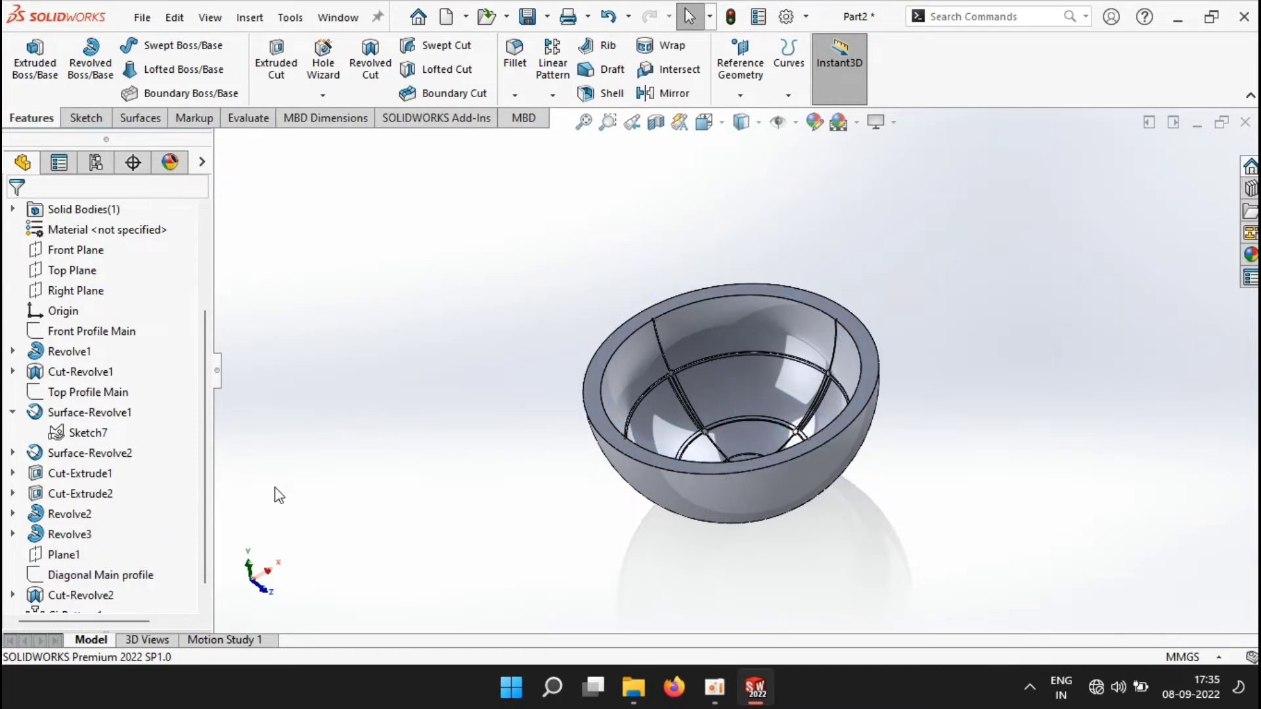
{"action": "left_click", "coordinate": [59, 248]}
{"action": "left_click", "coordinate": [76, 220]}
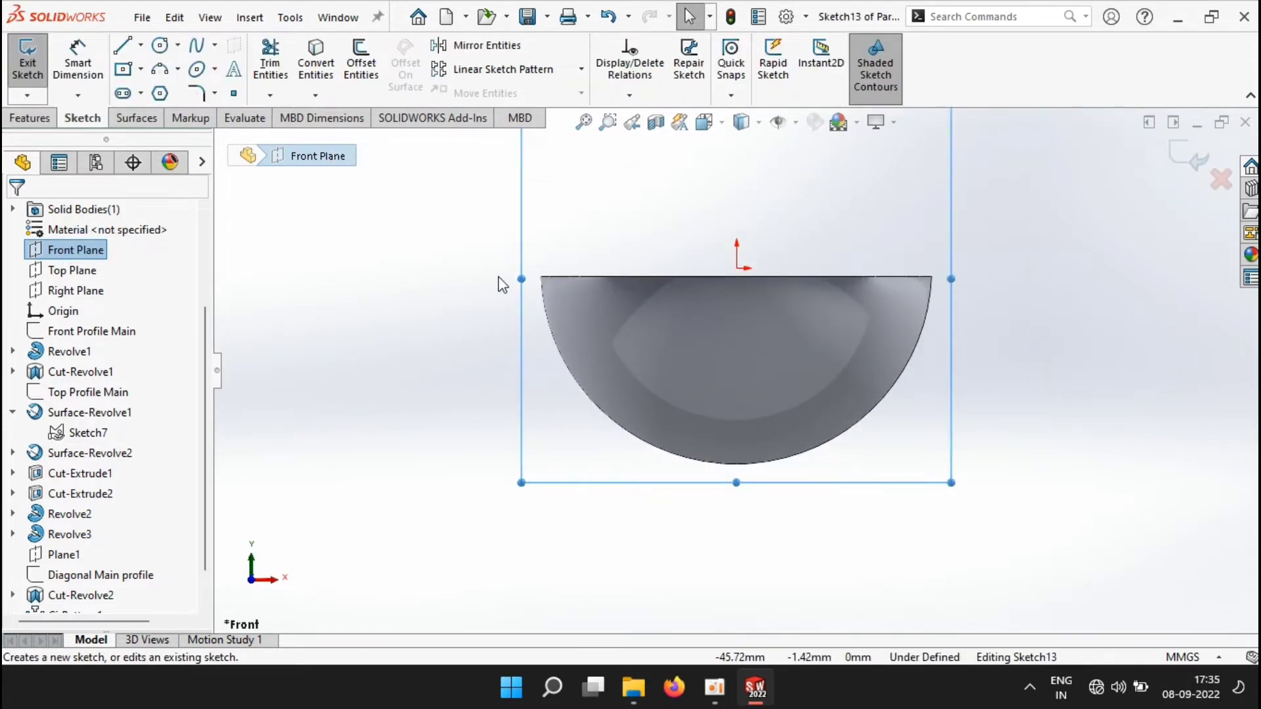
- Show the Front Profile Main sketch and convert its outer 75 mm circle into the current sketch
{"action": "left_click", "coordinate": [71, 333]}
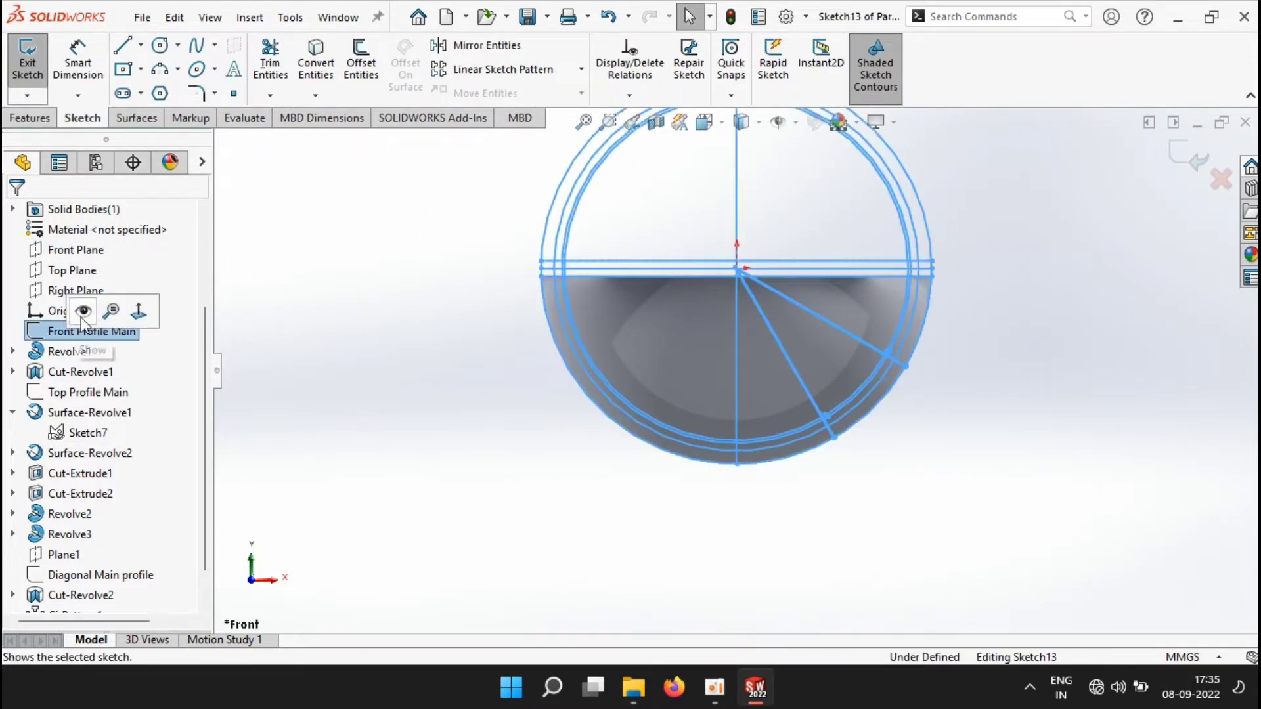
{"action": "left_click", "coordinate": [84, 310]}
{"action": "scroll", "coordinate": [504, 270], "scroll_direction": "down", "scroll_amount": 4}
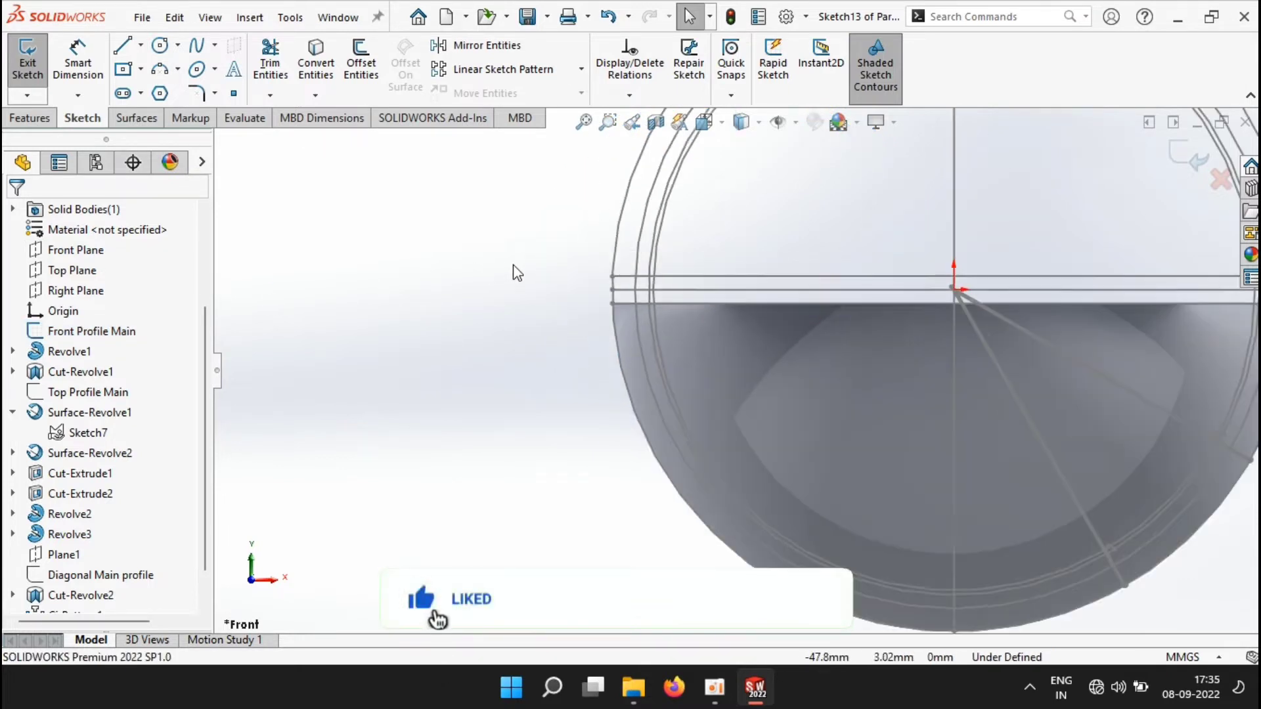
{"action": "left_click", "coordinate": [616, 262]}
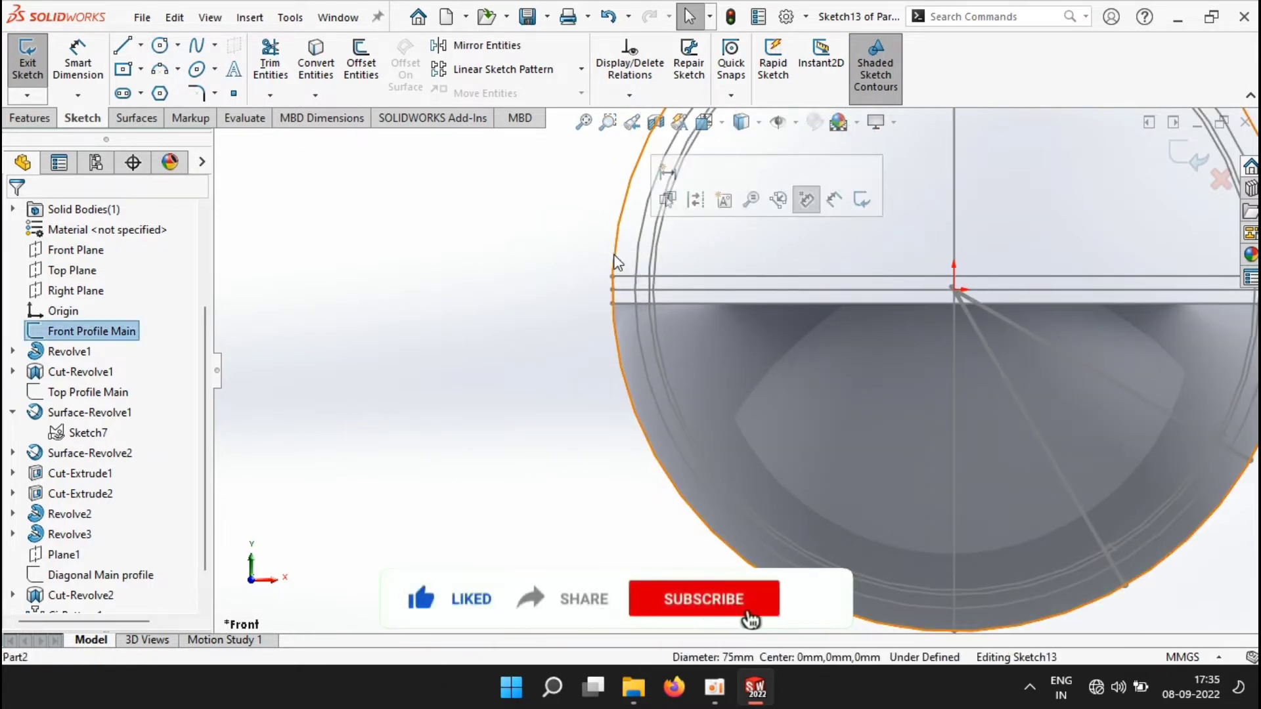
{"action": "left_click", "coordinate": [316, 63]}
{"action": "scroll", "coordinate": [500, 321], "scroll_direction": "up", "scroll_amount": 3}
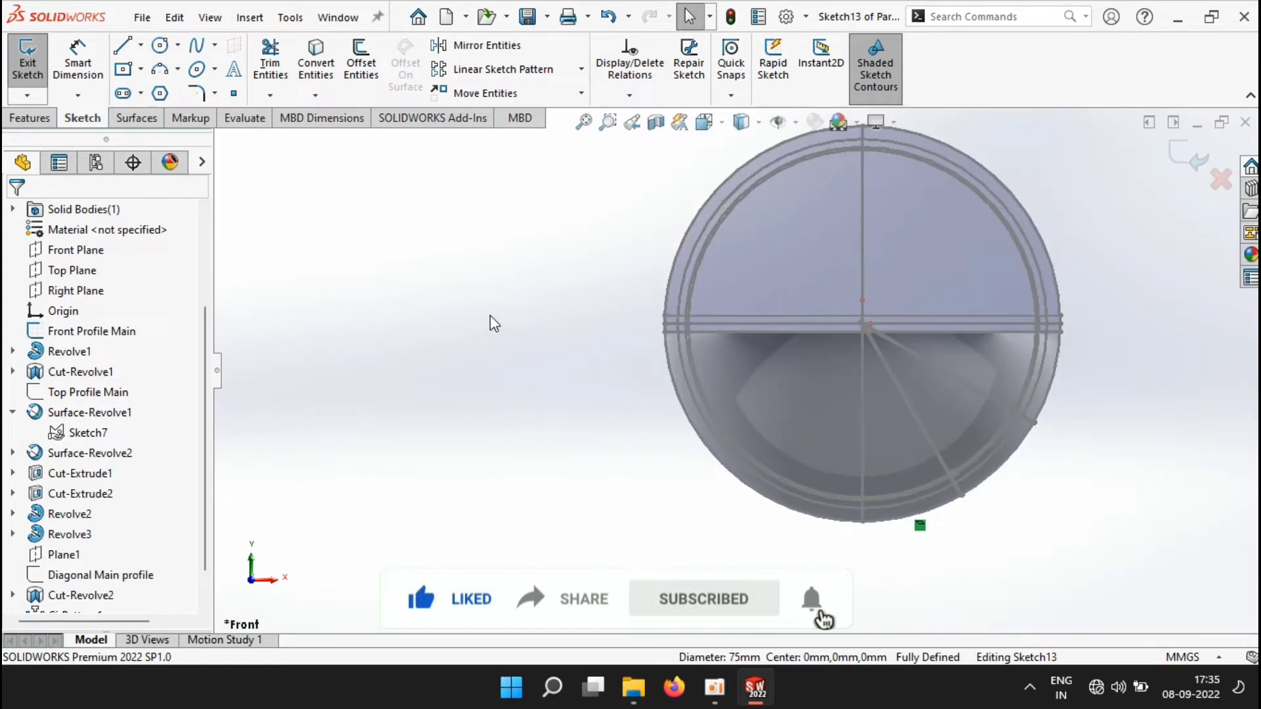
- Sketch a 7.5 mm diameter circle outside the bowl's left edge, level with the origin
{"action": "left_click", "coordinate": [159, 46]}
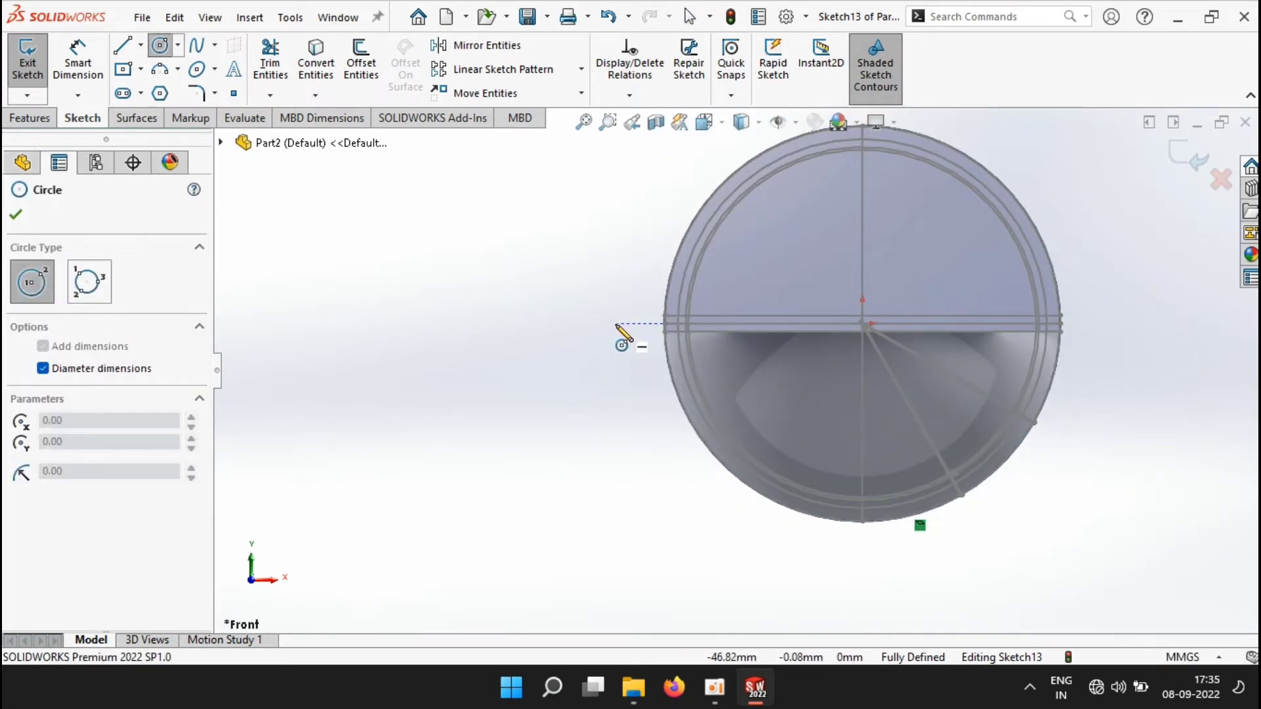
{"action": "left_click", "coordinate": [596, 323]}
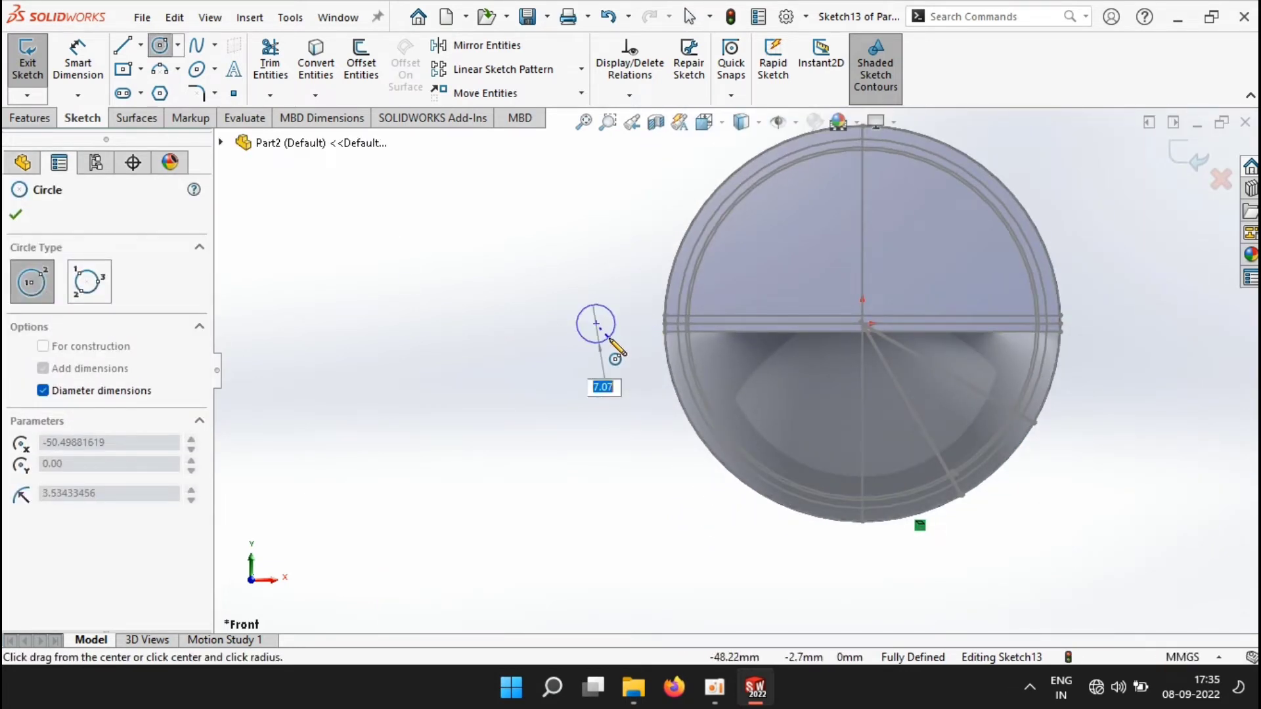
{"action": "left_click", "coordinate": [611, 338]}
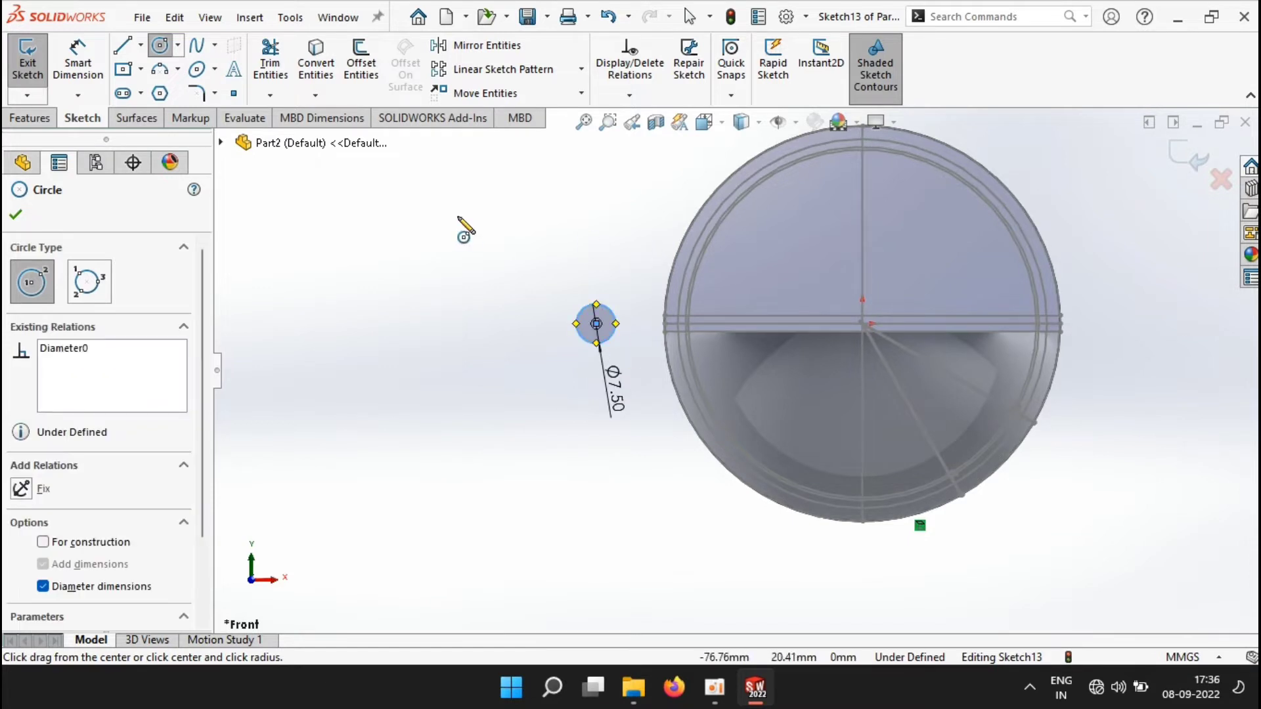
- Dimension the small circle's centre 42.5 mm horizontally from the origin
{"action": "left_click", "coordinate": [79, 60]}
{"action": "left_click", "coordinate": [596, 323]}
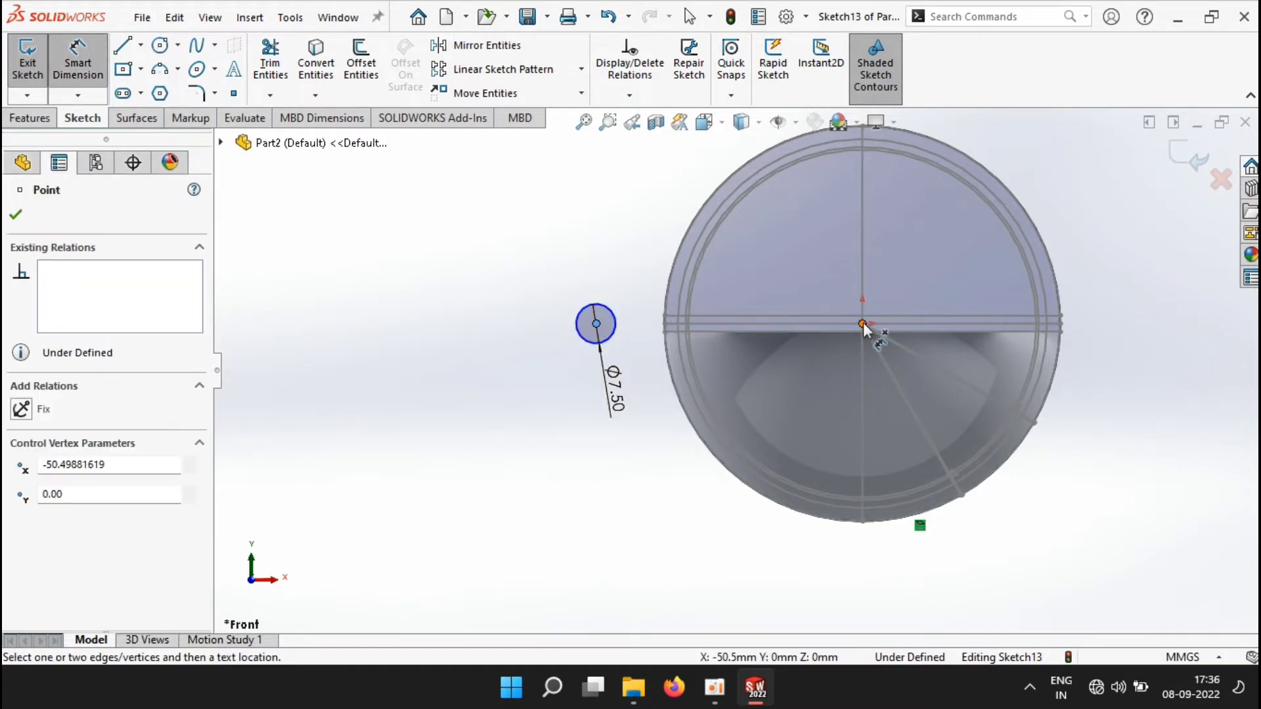
{"action": "left_click", "coordinate": [778, 266]}
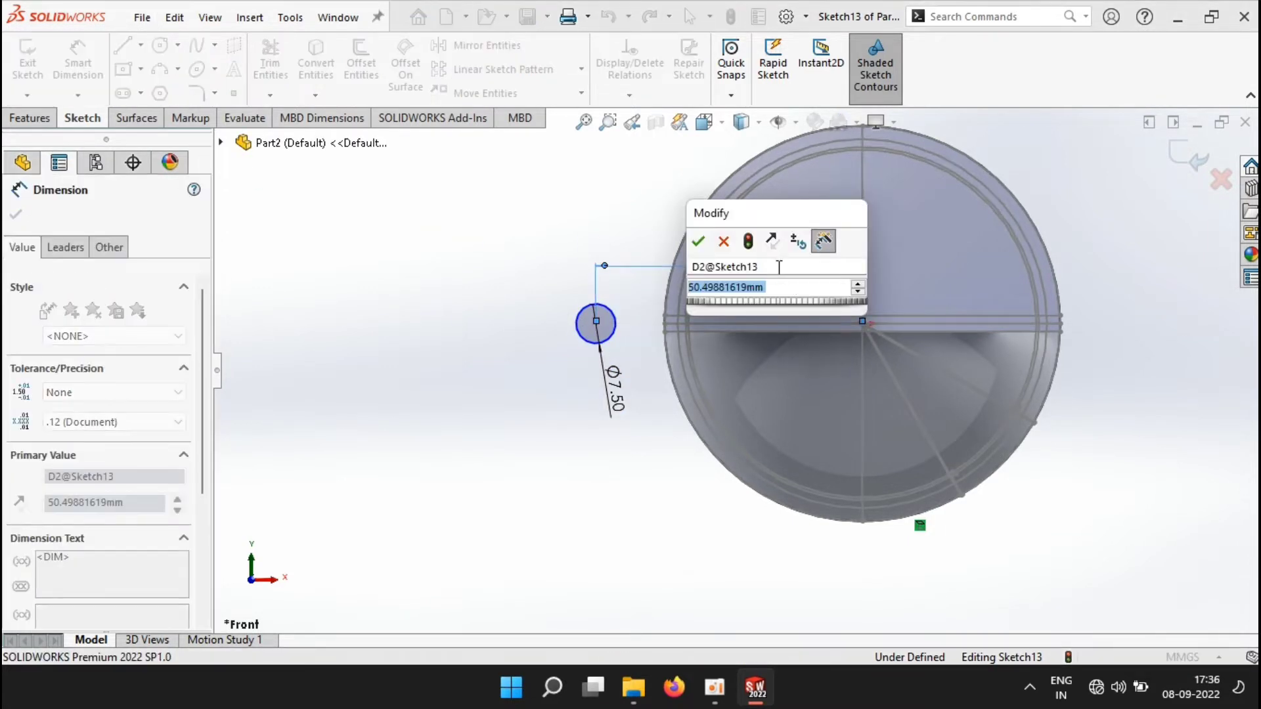
{"action": "type", "text": "42.5"}
{"action": "key", "text": "Return"}
- Add a horizontal relation between the small circle's centre and the origin
{"action": "scroll", "coordinate": [661, 335], "scroll_direction": "down", "scroll_amount": 3}
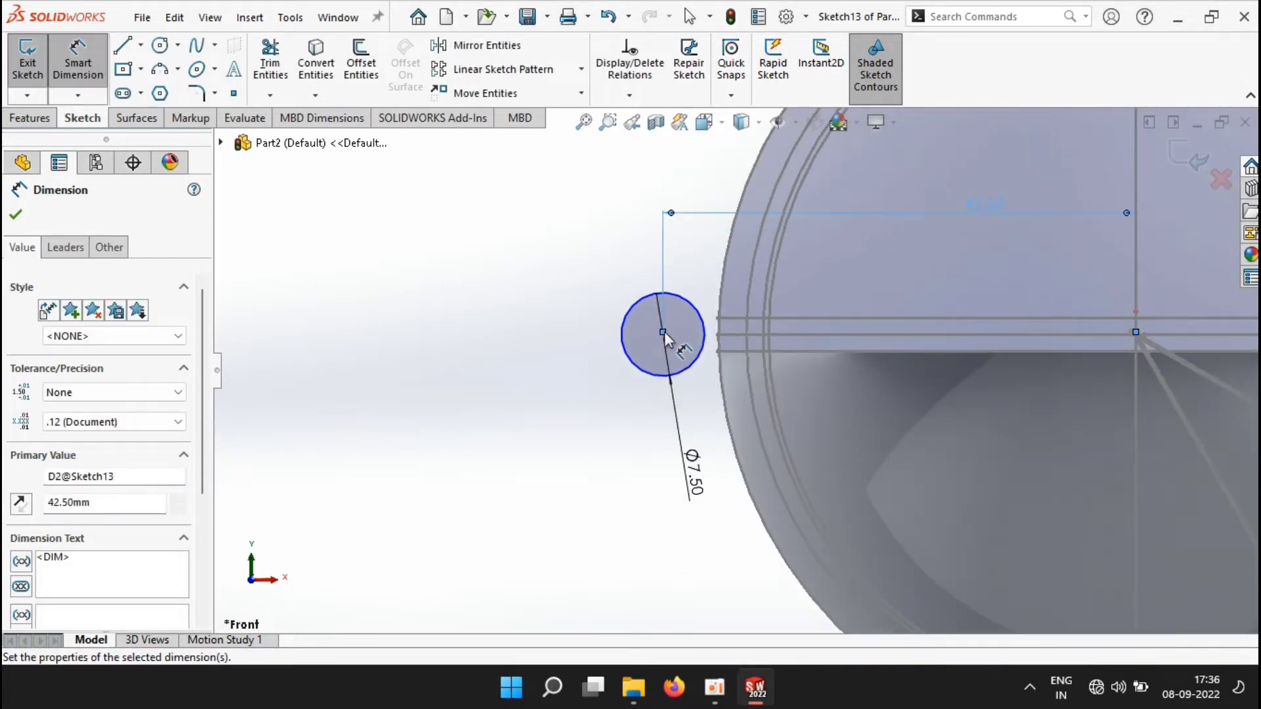
{"action": "scroll", "coordinate": [665, 336], "scroll_direction": "down", "scroll_amount": 3}
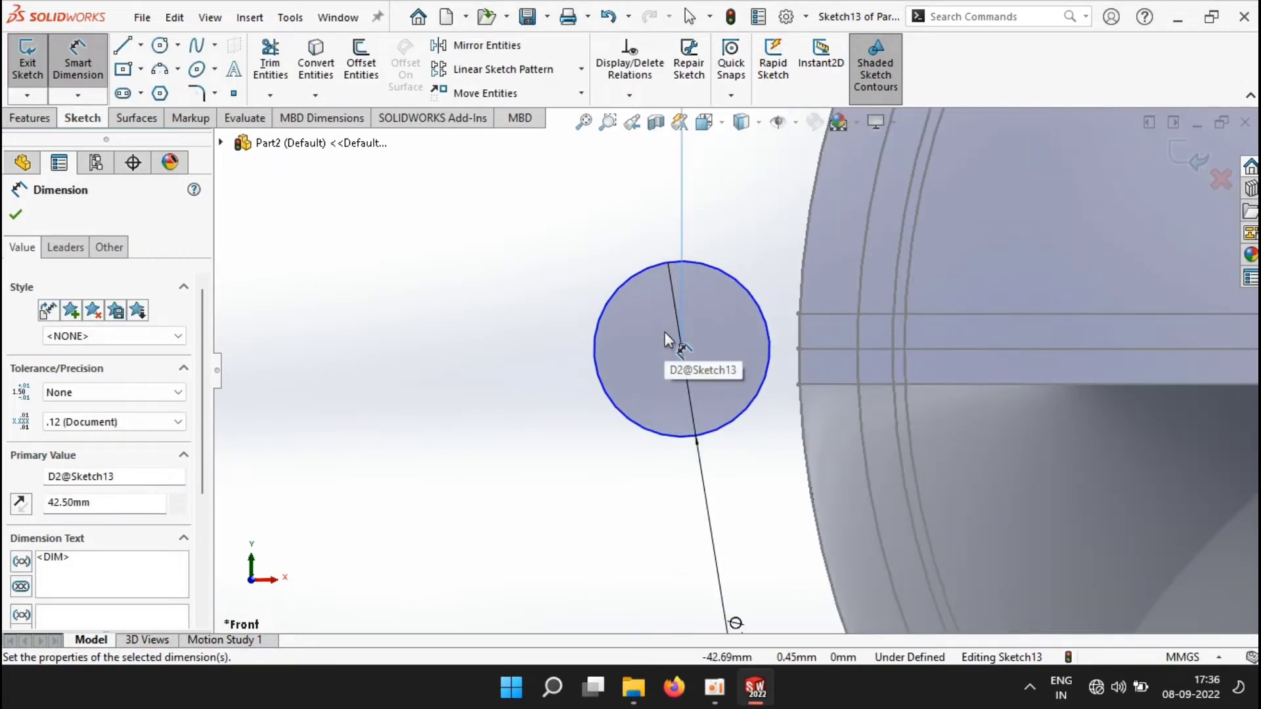
{"action": "left_click", "coordinate": [95, 73]}
{"action": "mouse_move", "coordinate": [681, 346]}
{"action": "left_mouse_down"}
{"action": "mouse_move", "coordinate": [691, 274]}
{"action": "mouse_move", "coordinate": [682, 357]}
{"action": "left_mouse_up"}
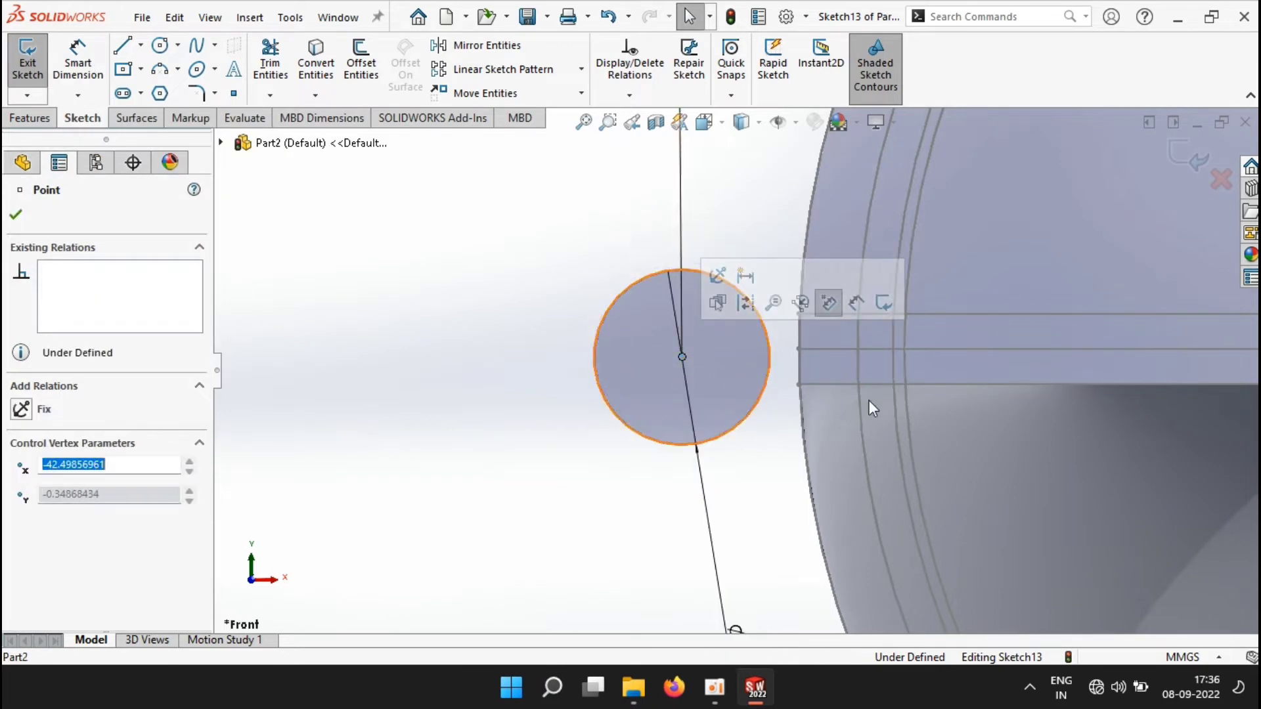
{"action": "scroll", "coordinate": [869, 401], "scroll_direction": "up", "scroll_amount": 3}
{"action": "scroll", "coordinate": [983, 374], "scroll_direction": "down", "scroll_amount": 8}
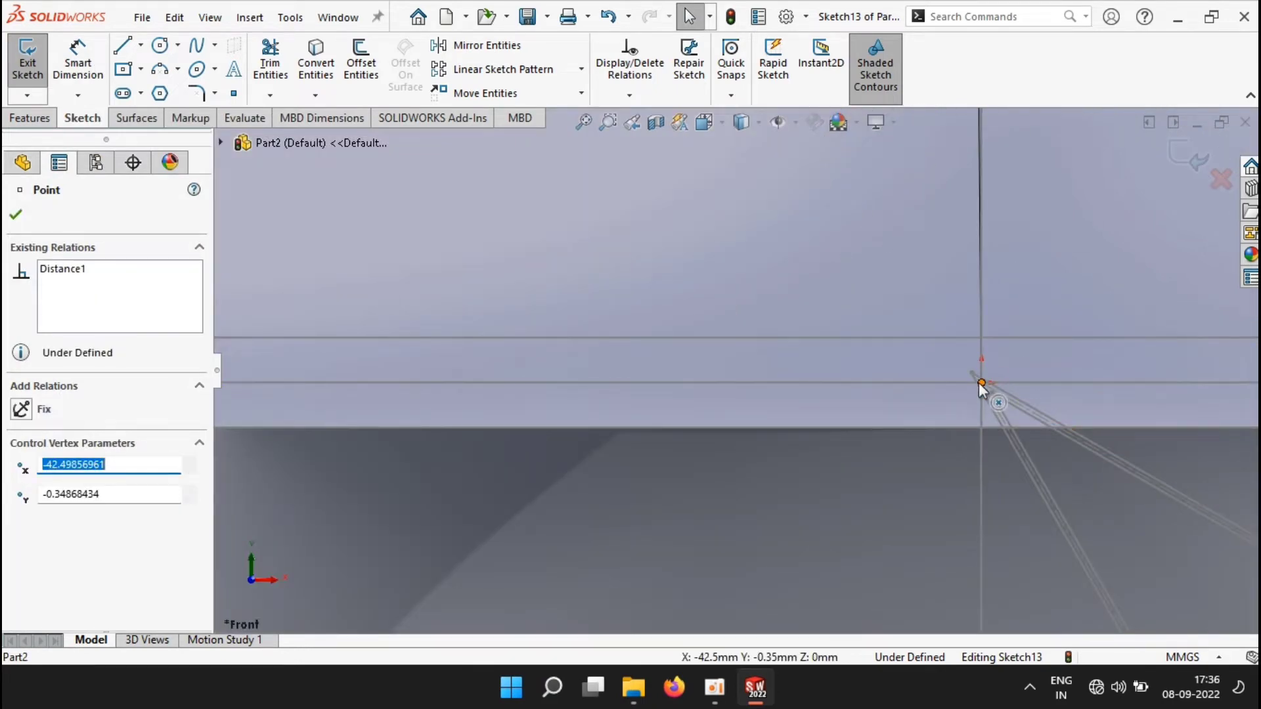
{"action": "left_click", "coordinate": [980, 383], "text": "ctrl"}
{"action": "left_click", "coordinate": [1031, 306]}
{"action": "scroll", "coordinate": [822, 357], "scroll_direction": "up", "scroll_amount": 6}
{"action": "left_click", "coordinate": [307, 217]}
- Sketch a three-point arc from the small circle's lower edge to the large outer circle
{"action": "scroll", "coordinate": [396, 360], "scroll_direction": "up", "scroll_amount": 1}
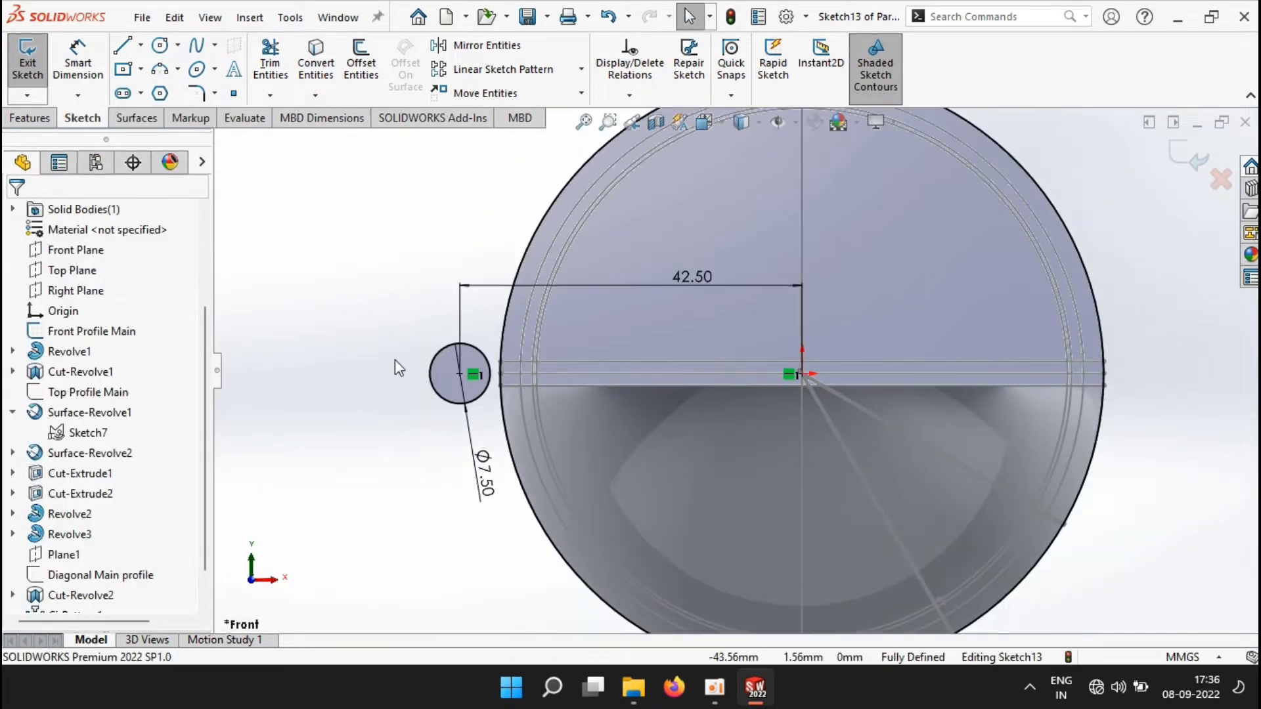
{"action": "scroll", "coordinate": [395, 360], "scroll_direction": "down", "scroll_amount": 3}
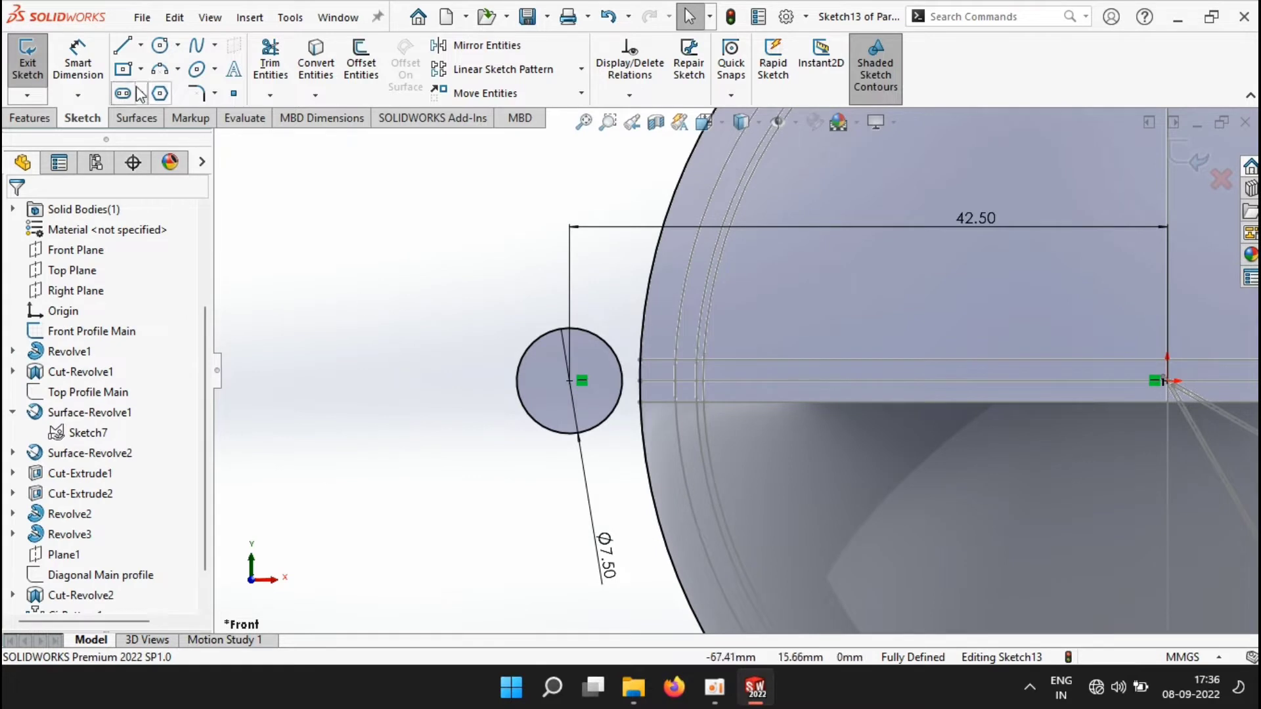
{"action": "left_click", "coordinate": [159, 69]}
{"action": "left_click", "coordinate": [595, 431]}
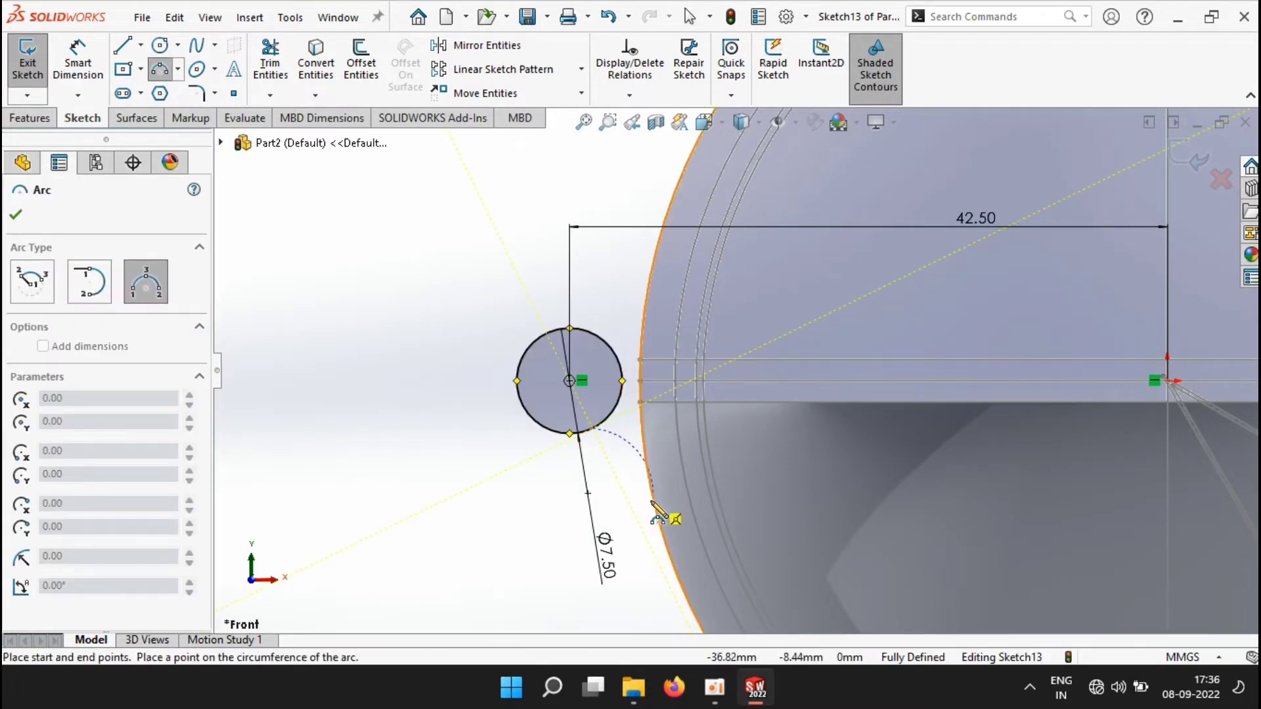
{"action": "left_click", "coordinate": [654, 503]}
{"action": "left_click", "coordinate": [642, 473]}
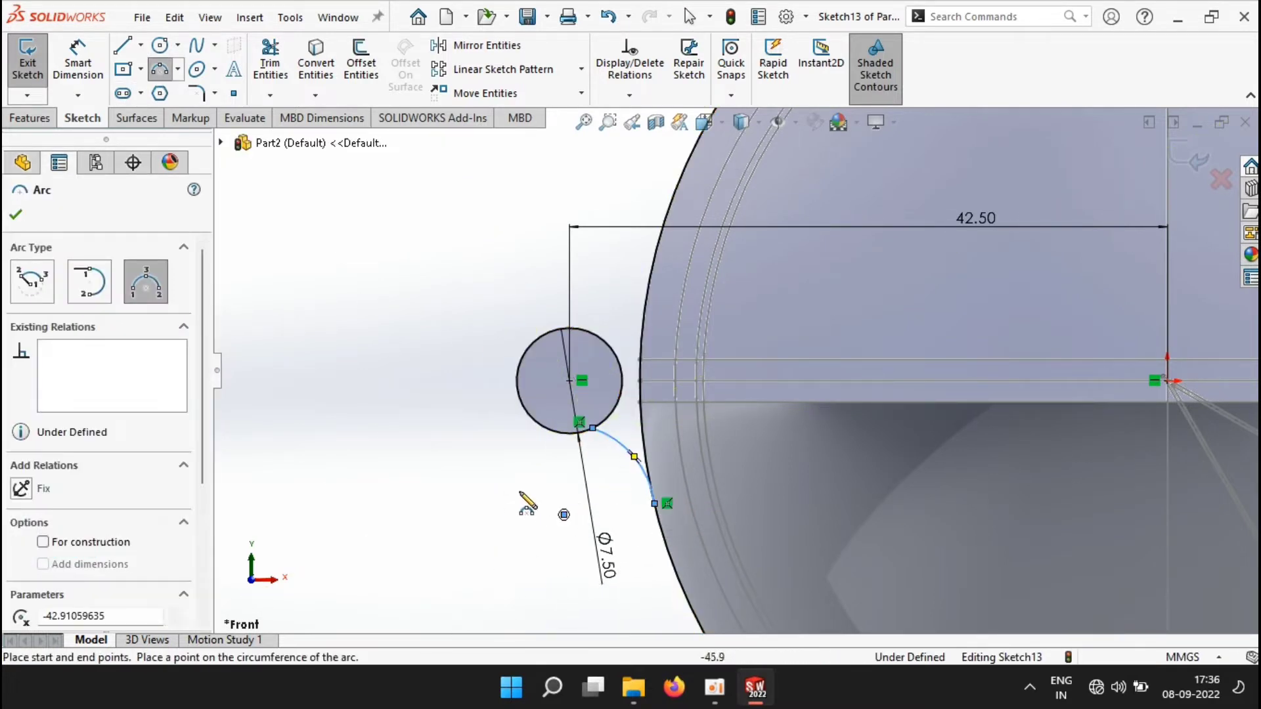
- Draw a 3 mm horizontal line inward from the bowl's rim corner, continued by a vertical line down past the outer circle
{"action": "scroll", "coordinate": [657, 446], "scroll_direction": "down", "scroll_amount": 5}
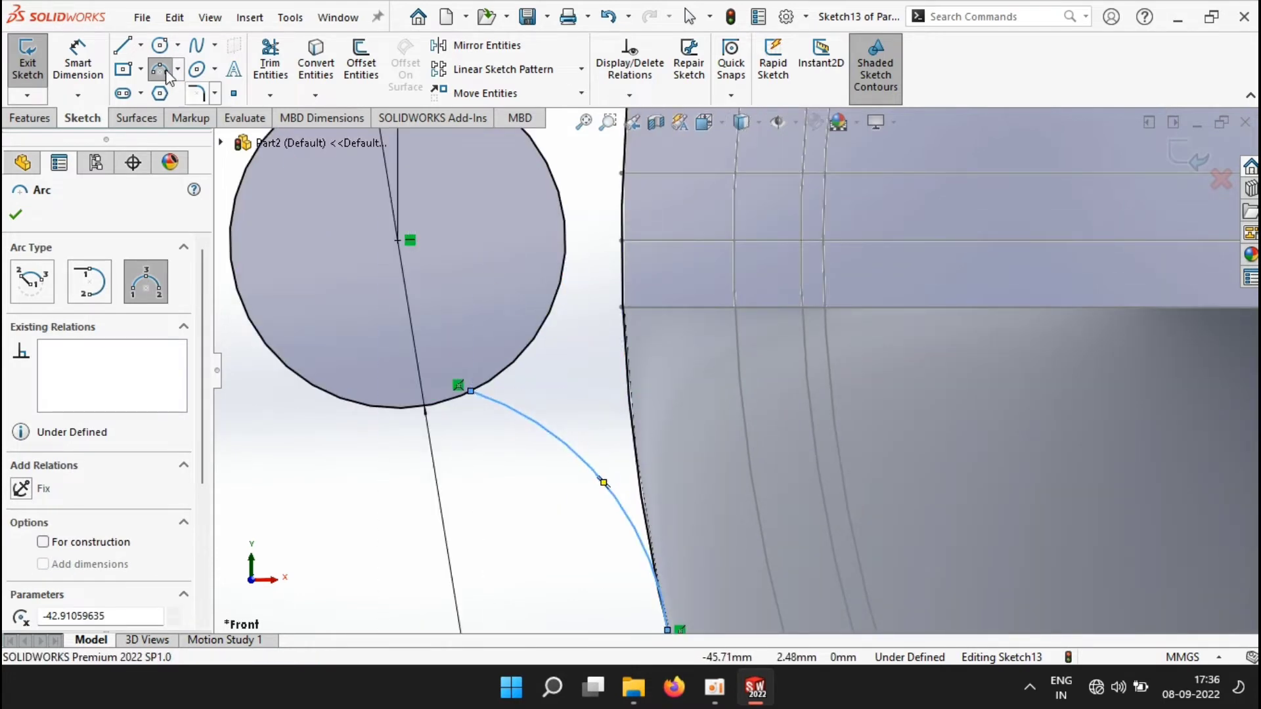
{"action": "key", "text": "l"}
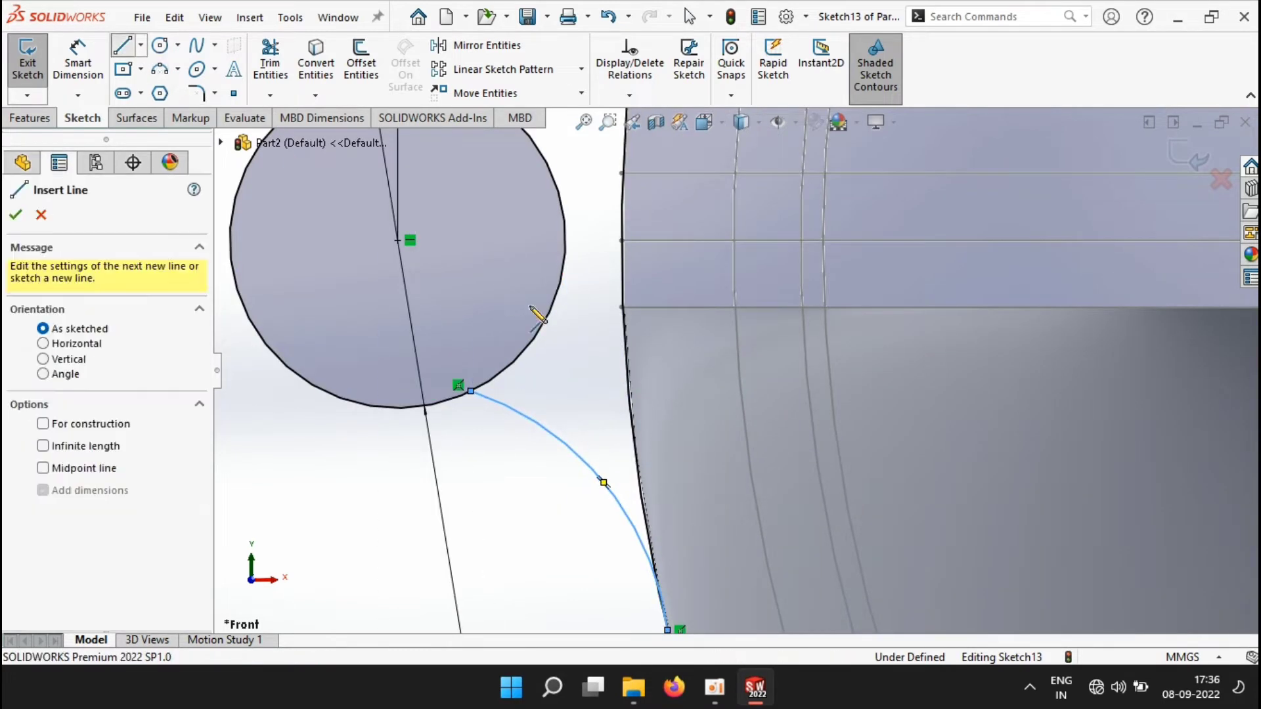
{"action": "left_click", "coordinate": [621, 307]}
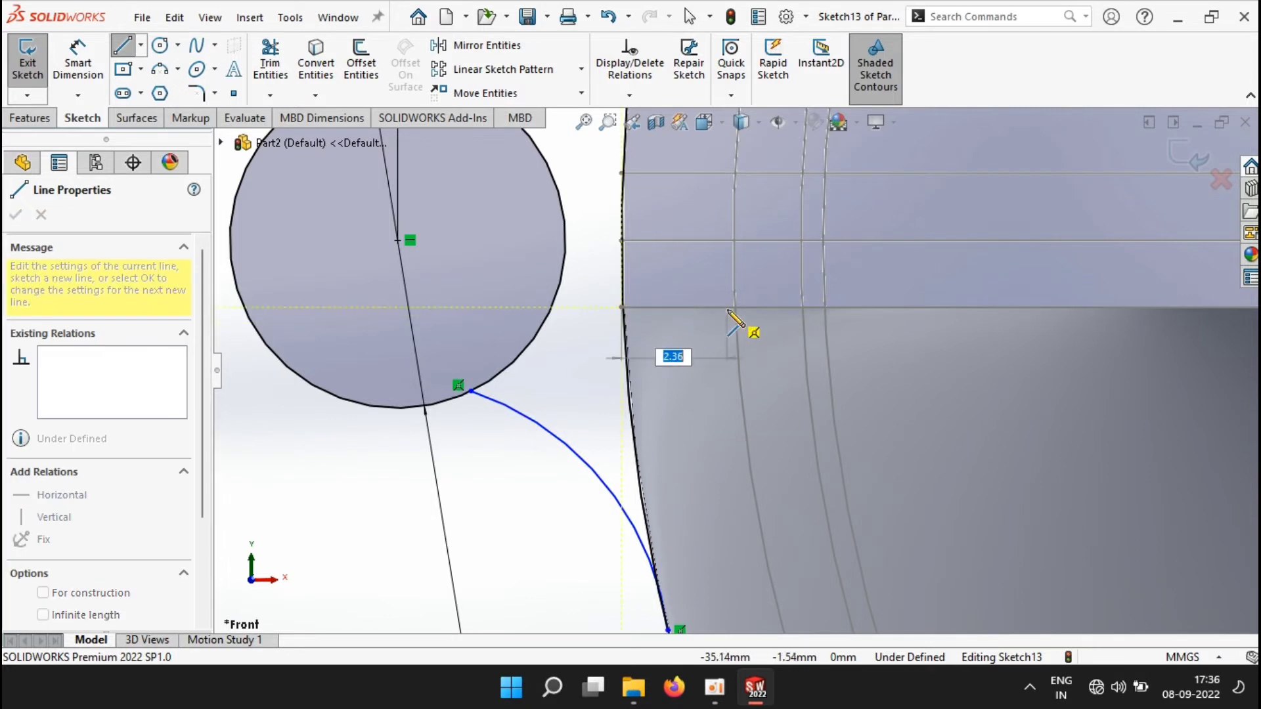
{"action": "type", "text": "3"}
{"action": "key", "text": "Return"}
{"action": "scroll", "coordinate": [749, 326], "scroll_direction": "up", "scroll_amount": 3}
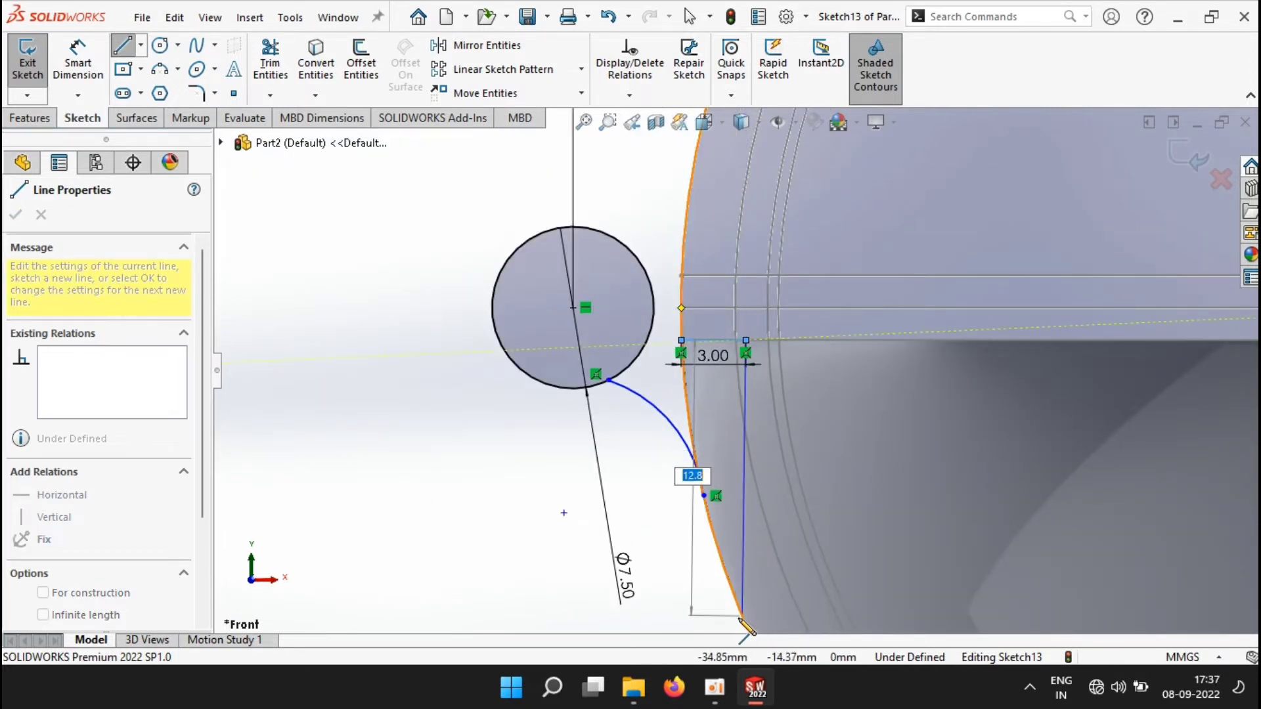
{"action": "scroll", "coordinate": [737, 378], "scroll_direction": "up", "scroll_amount": 3}
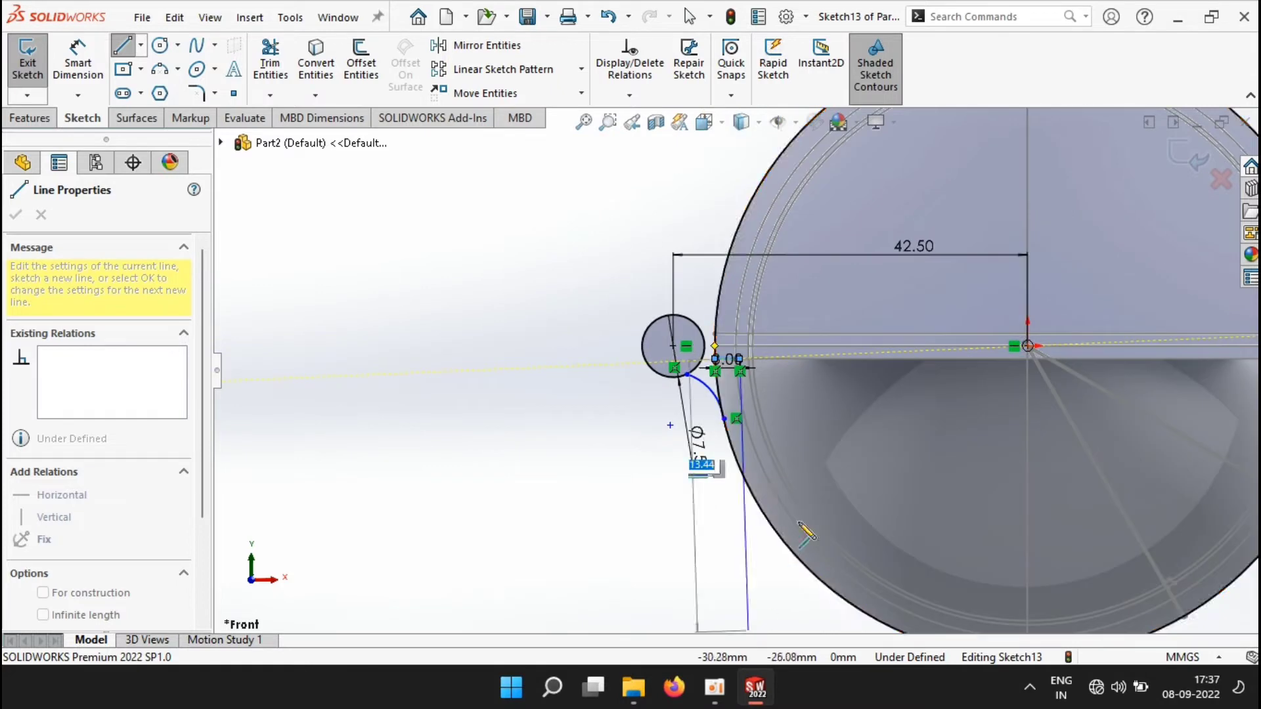
{"action": "left_click", "coordinate": [741, 486]}
{"action": "key", "text": "Escape"}
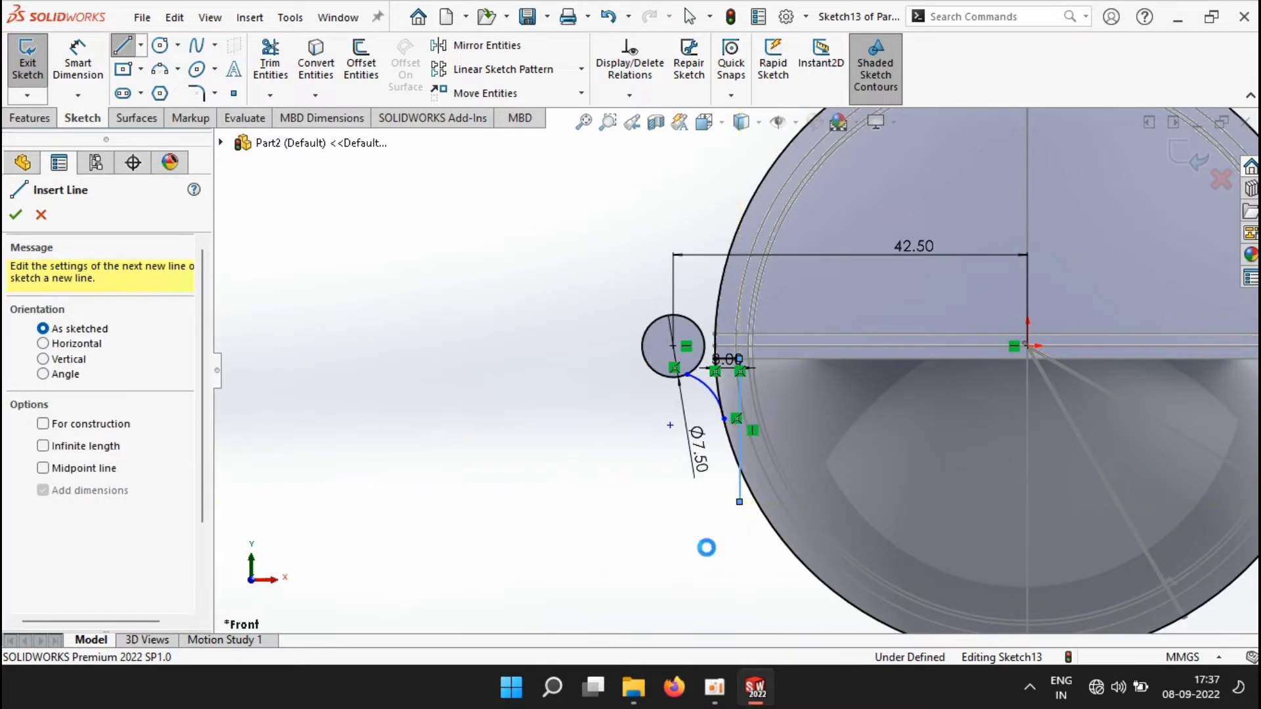
{"action": "key", "text": "Escape"}
- Attach the lower ends of the vertical line and the connecting arc to the outer circle
{"action": "scroll", "coordinate": [754, 417], "scroll_direction": "down", "scroll_amount": 5}
{"action": "left_click_drag", "start_coordinate": [740, 415], "coordinate": [742, 306]}
{"action": "scroll", "coordinate": [713, 329], "scroll_direction": "up", "scroll_amount": 4}
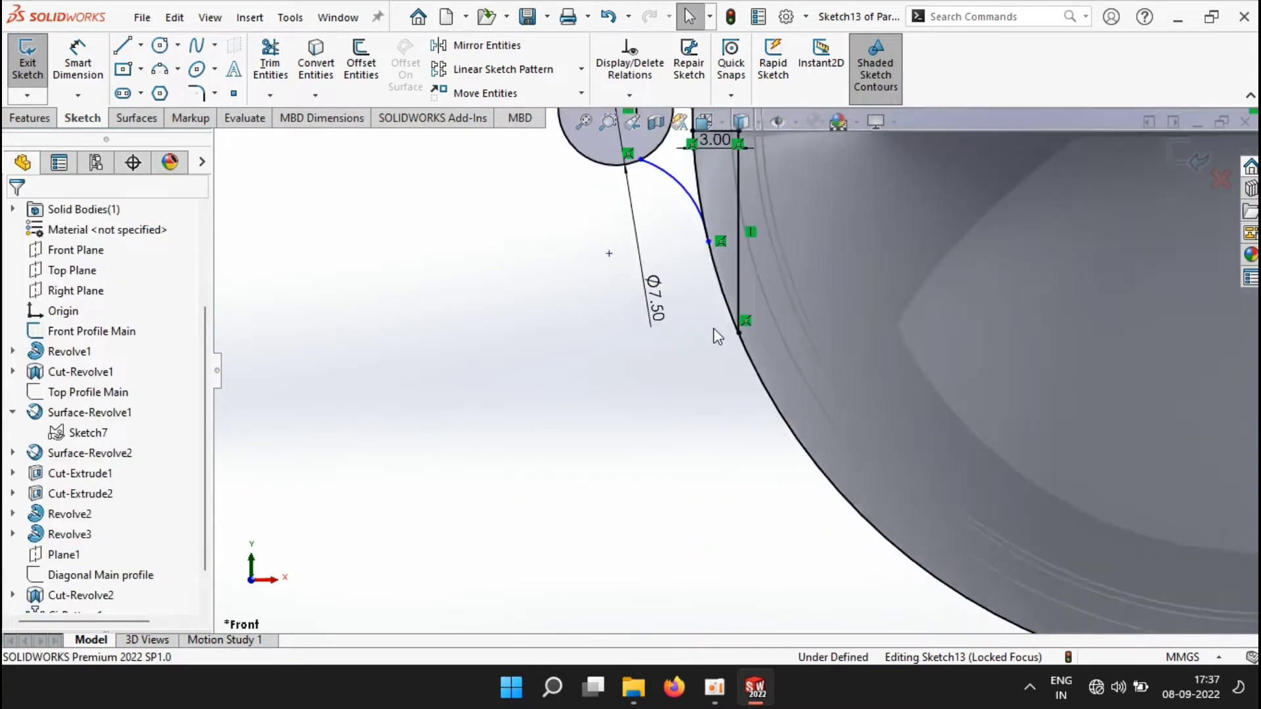
{"action": "mouse_move", "coordinate": [712, 265]}
{"action": "left_mouse_down"}
{"action": "mouse_move", "coordinate": [736, 329]}
{"action": "mouse_move", "coordinate": [697, 266]}
{"action": "mouse_move", "coordinate": [708, 247]}
{"action": "left_mouse_up"}
{"action": "key", "text": "Escape"}
- Make the connecting arc tangent to both the small circle and the large outer circle
{"action": "scroll", "coordinate": [721, 297], "scroll_direction": "down", "scroll_amount": 3}
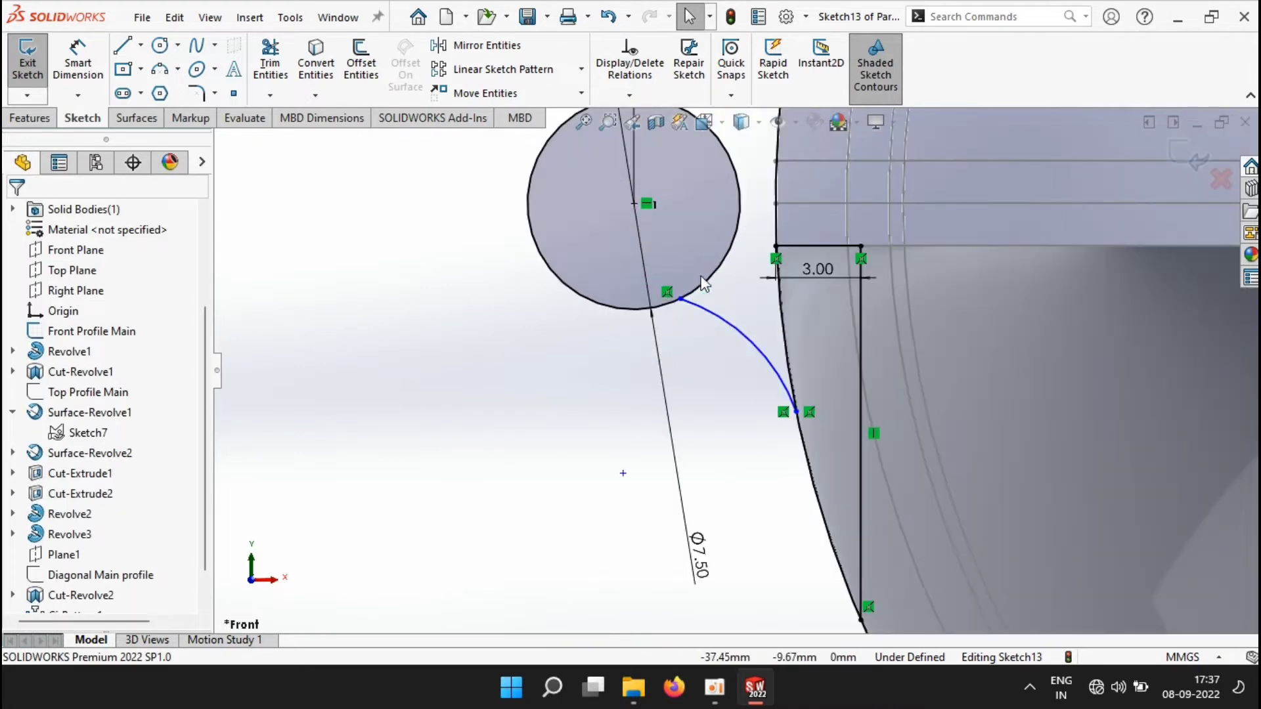
{"action": "left_click", "coordinate": [730, 322]}
{"action": "left_click", "coordinate": [659, 303], "text": "ctrl"}
{"action": "left_click", "coordinate": [741, 219]}
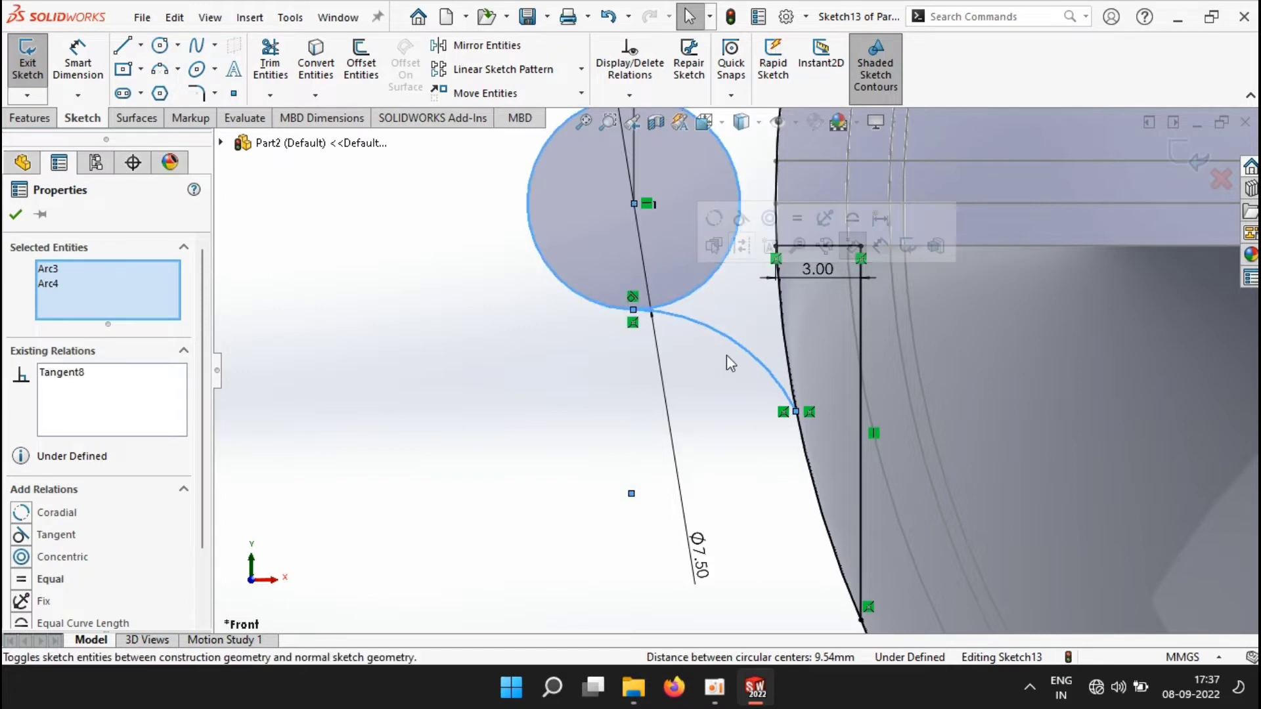
{"action": "left_click", "coordinate": [729, 360]}
{"action": "left_click", "coordinate": [769, 375]}
{"action": "left_click", "coordinate": [787, 344], "text": "ctrl"}
{"action": "left_click", "coordinate": [868, 264]}
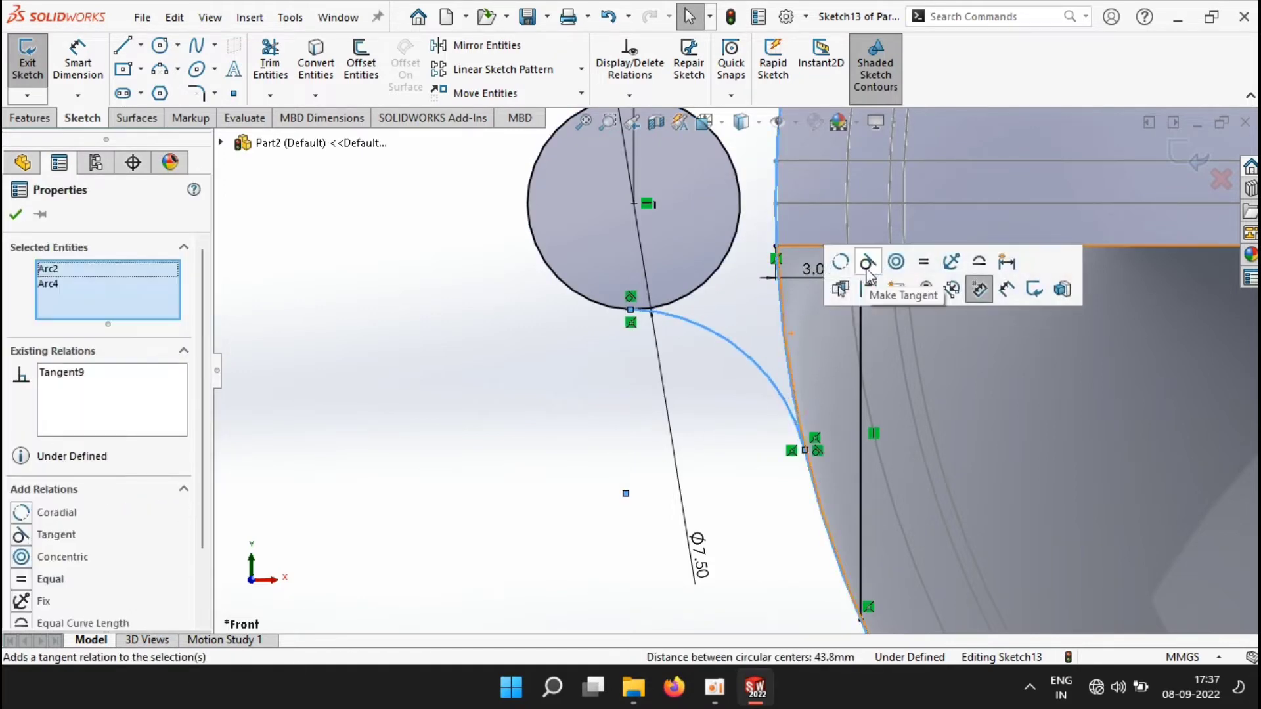
{"action": "left_click", "coordinate": [750, 486]}
- Add a vertical relation between the connecting arc's centre and the small circle's centre
{"action": "scroll", "coordinate": [750, 486], "scroll_direction": "up", "scroll_amount": 1}
{"action": "mouse_move", "coordinate": [663, 480]}
{"action": "left_mouse_down"}
{"action": "mouse_move", "coordinate": [649, 517]}
{"action": "mouse_move", "coordinate": [656, 478]}
{"action": "left_mouse_up"}
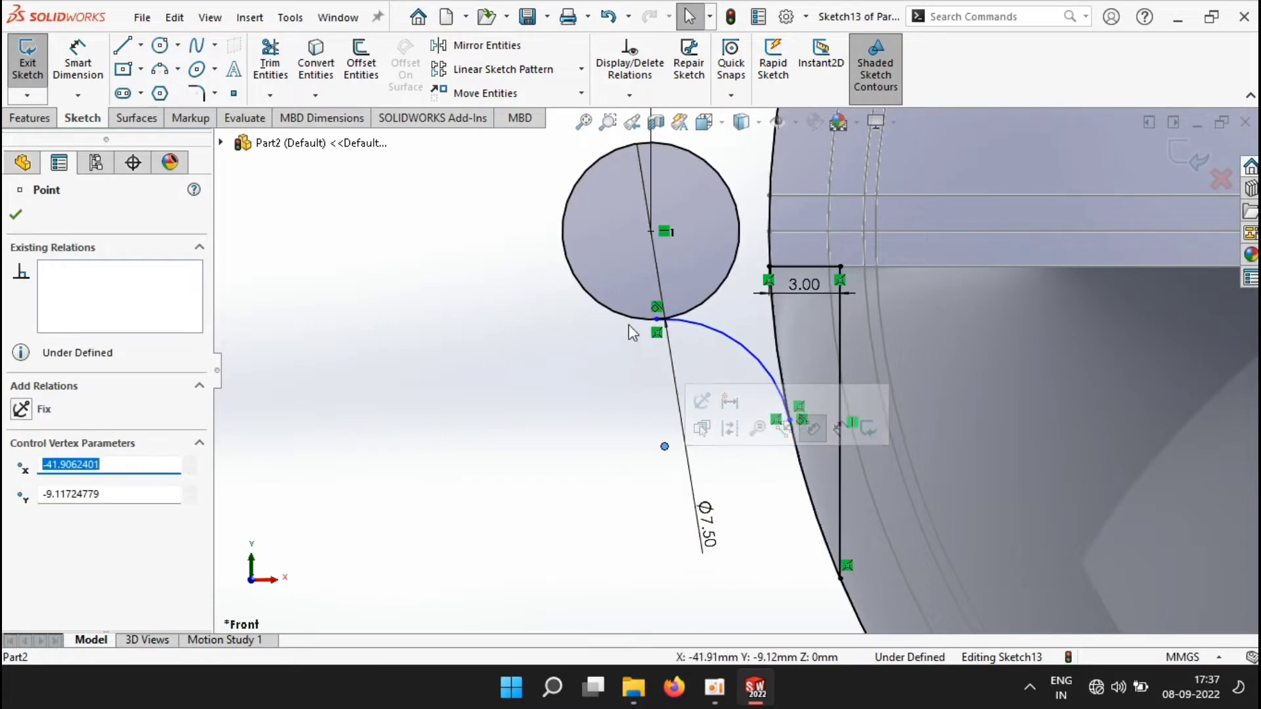
{"action": "left_click", "coordinate": [648, 235], "text": "ctrl"}
{"action": "left_click", "coordinate": [729, 157]}
- Sketch a 3 mm diameter circle inside the 7.5 mm circle, right of its centre on the horizontal axis
{"action": "scroll", "coordinate": [634, 281], "scroll_direction": "down", "scroll_amount": 5}
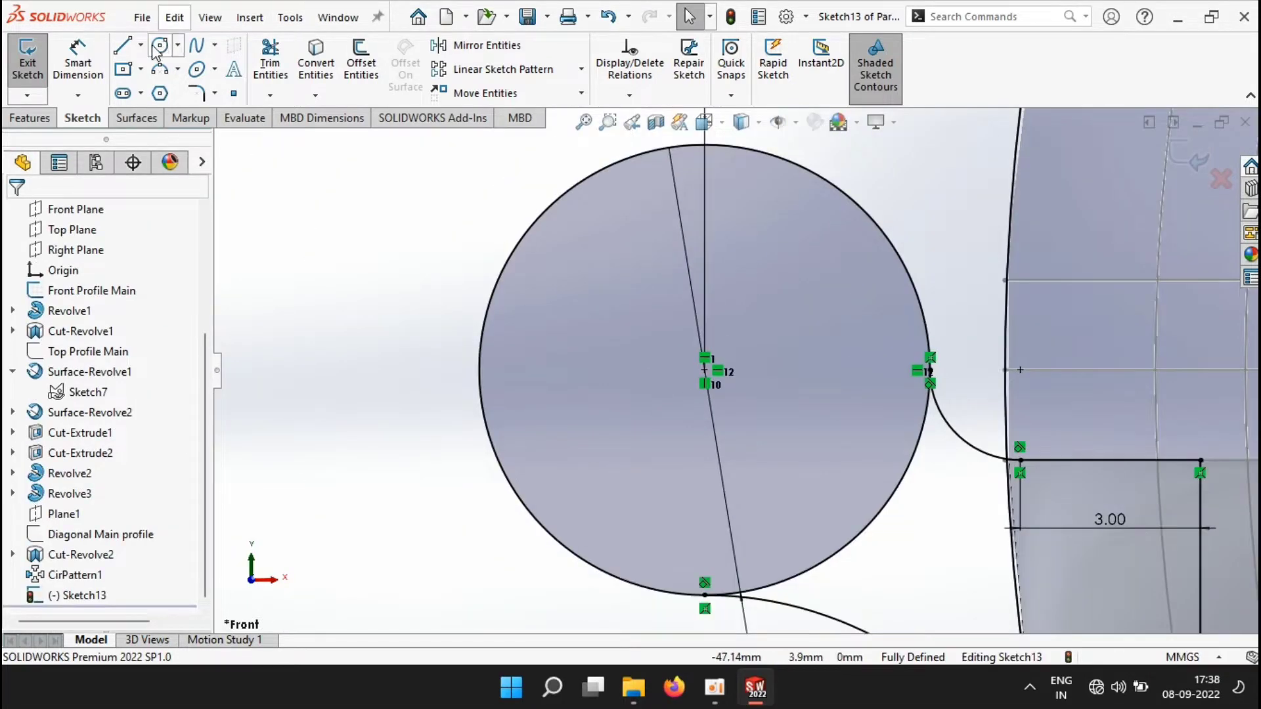
{"action": "left_click", "coordinate": [158, 46]}
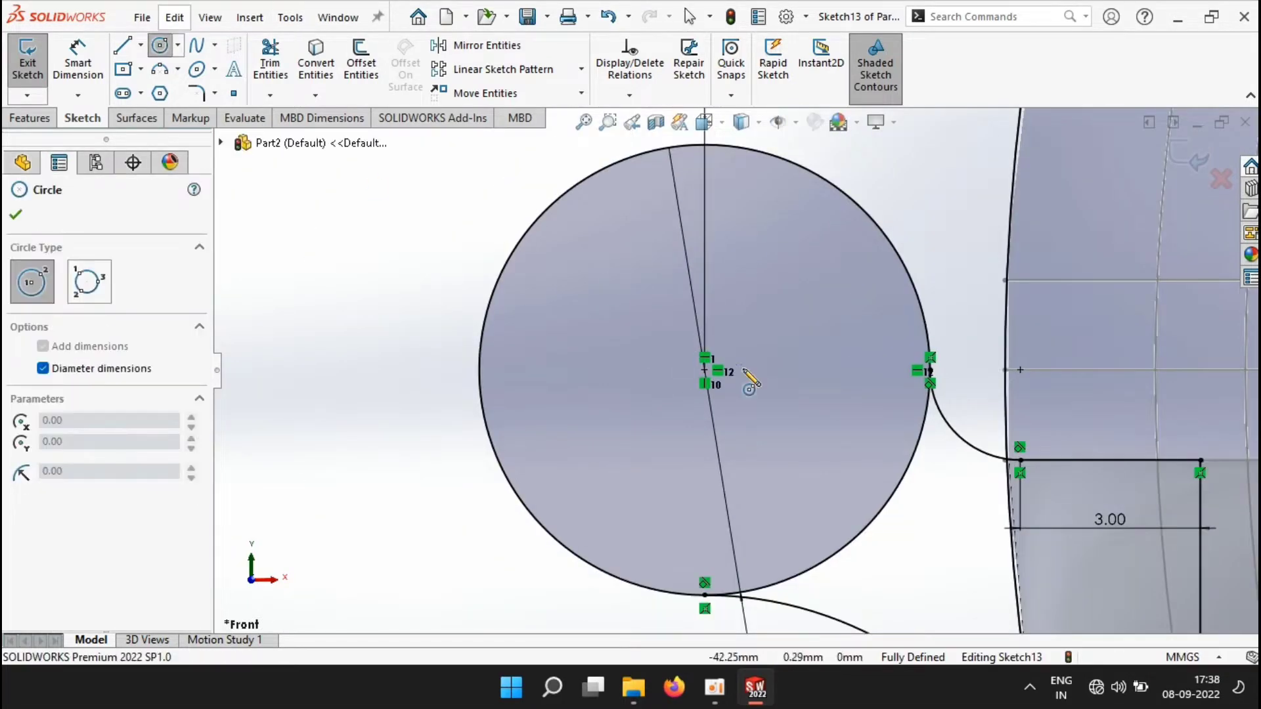
{"action": "left_click", "coordinate": [790, 370]}
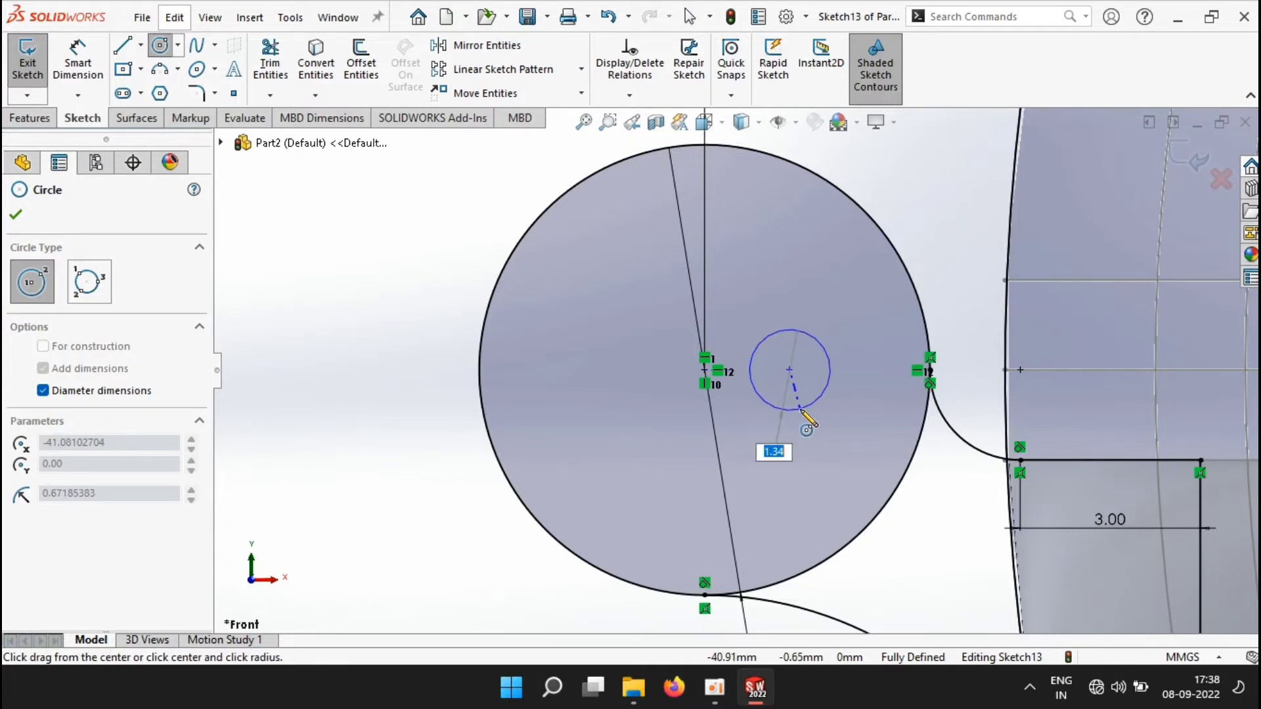
{"action": "key", "text": "Return"}
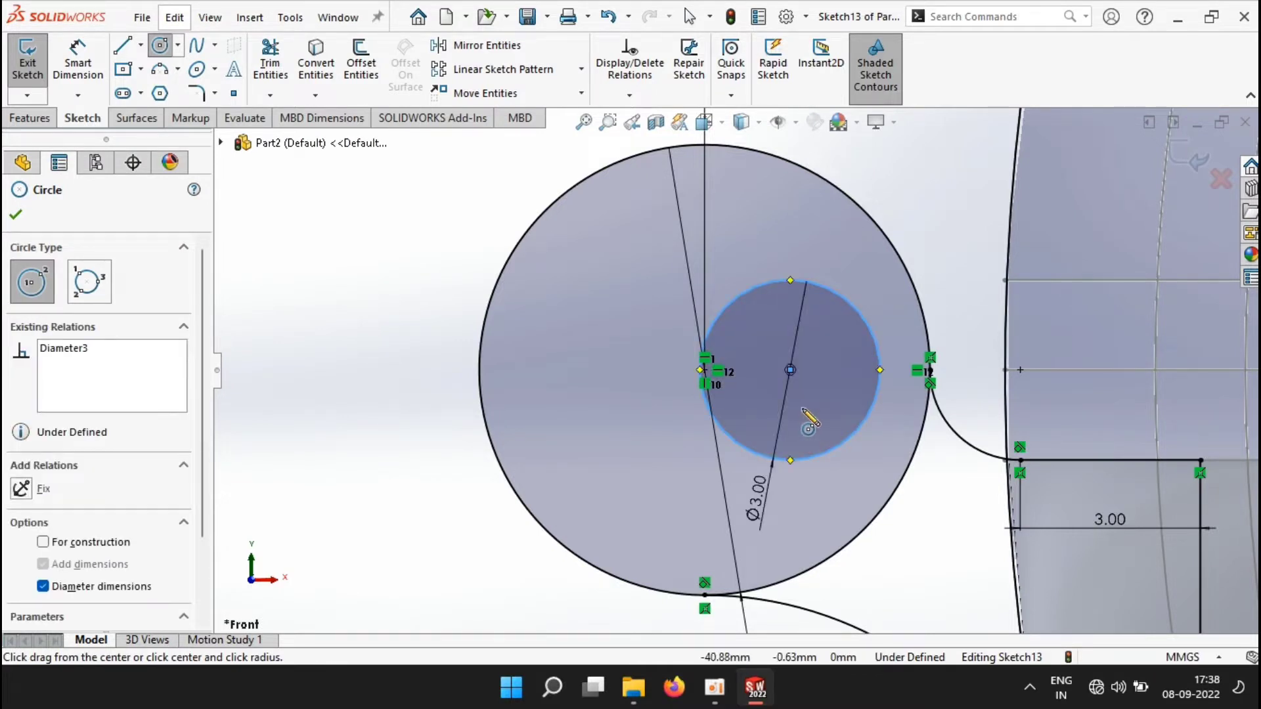
- Dimension the horizontal distance between the centres of the 3 mm and 7.5 mm circles and set it to 0.5 mm
{"action": "left_click", "coordinate": [75, 55]}
{"action": "left_click", "coordinate": [706, 372]}
{"action": "left_click", "coordinate": [791, 371]}
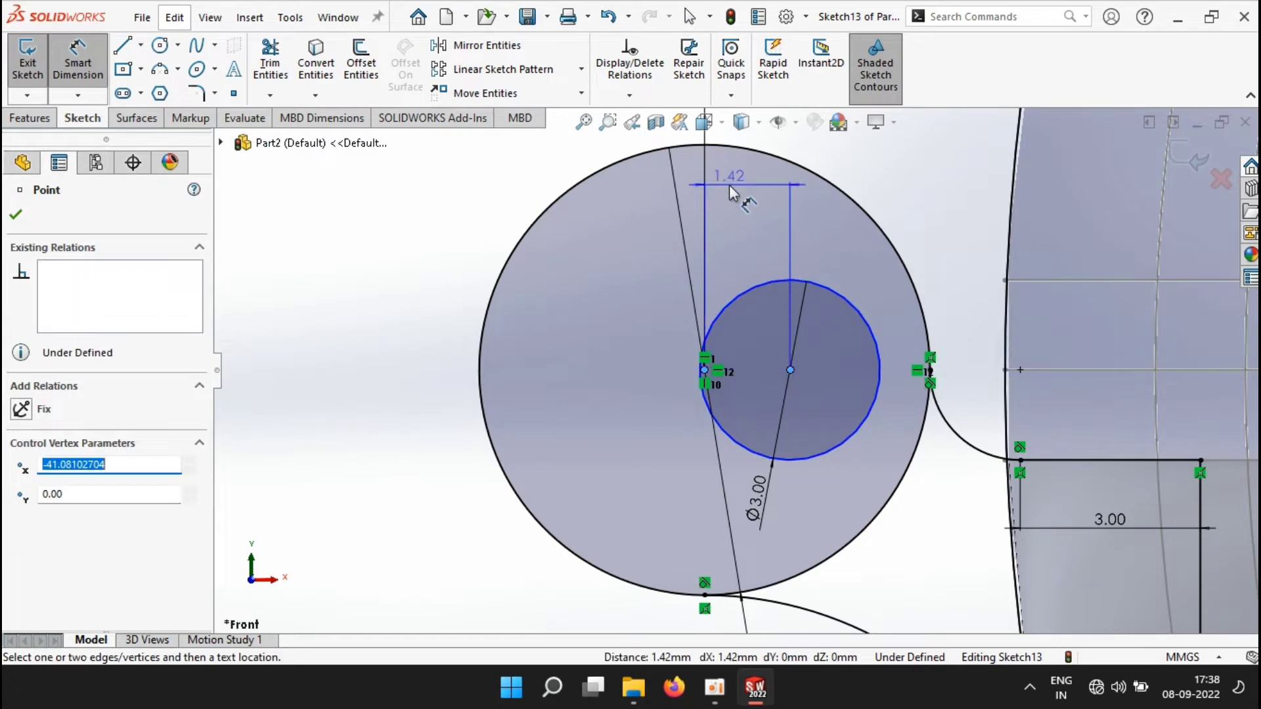
{"action": "scroll", "coordinate": [737, 183], "scroll_direction": "up", "scroll_amount": 2}
{"action": "left_click", "coordinate": [743, 169]}
{"action": "type", "text": "0.5"}
{"action": "key", "text": "Return"}
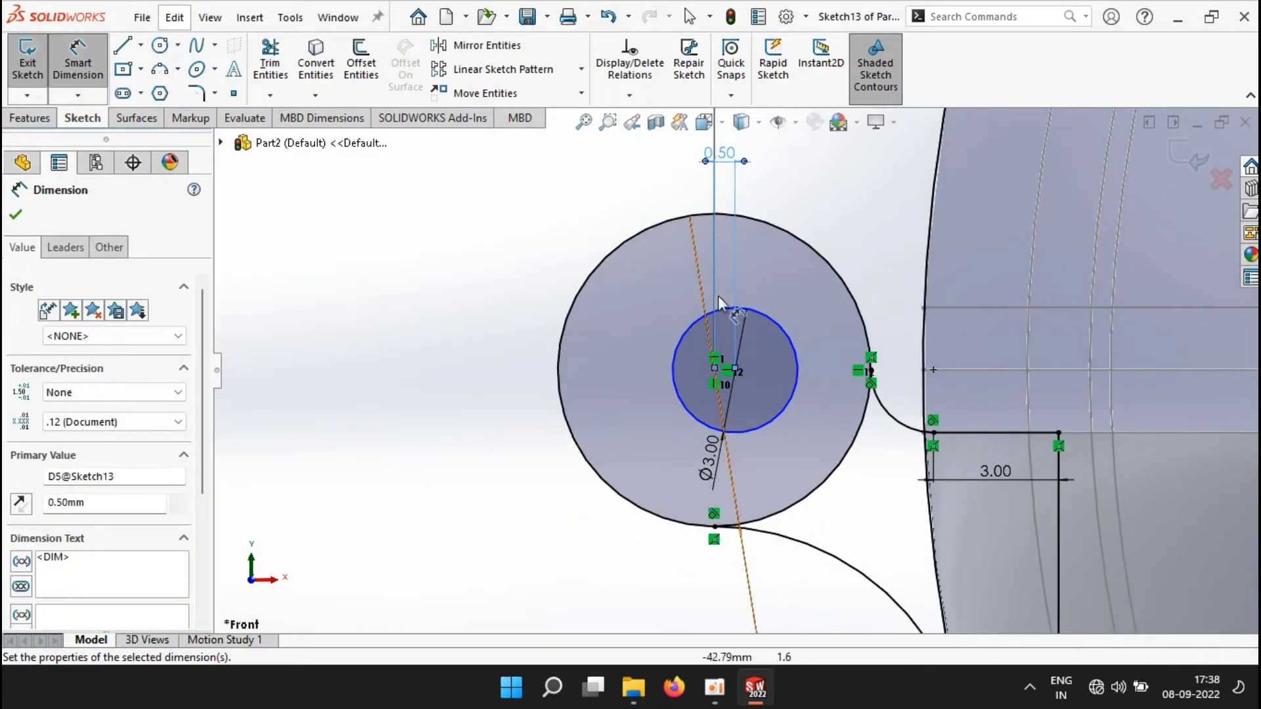
{"action": "key", "text": "Escape"}
- Add a horizontal relation between the centres of the 3 mm and 7.5 mm circles
{"action": "scroll", "coordinate": [804, 430], "scroll_direction": "down", "scroll_amount": 4}
{"action": "left_click", "coordinate": [532, 180]}
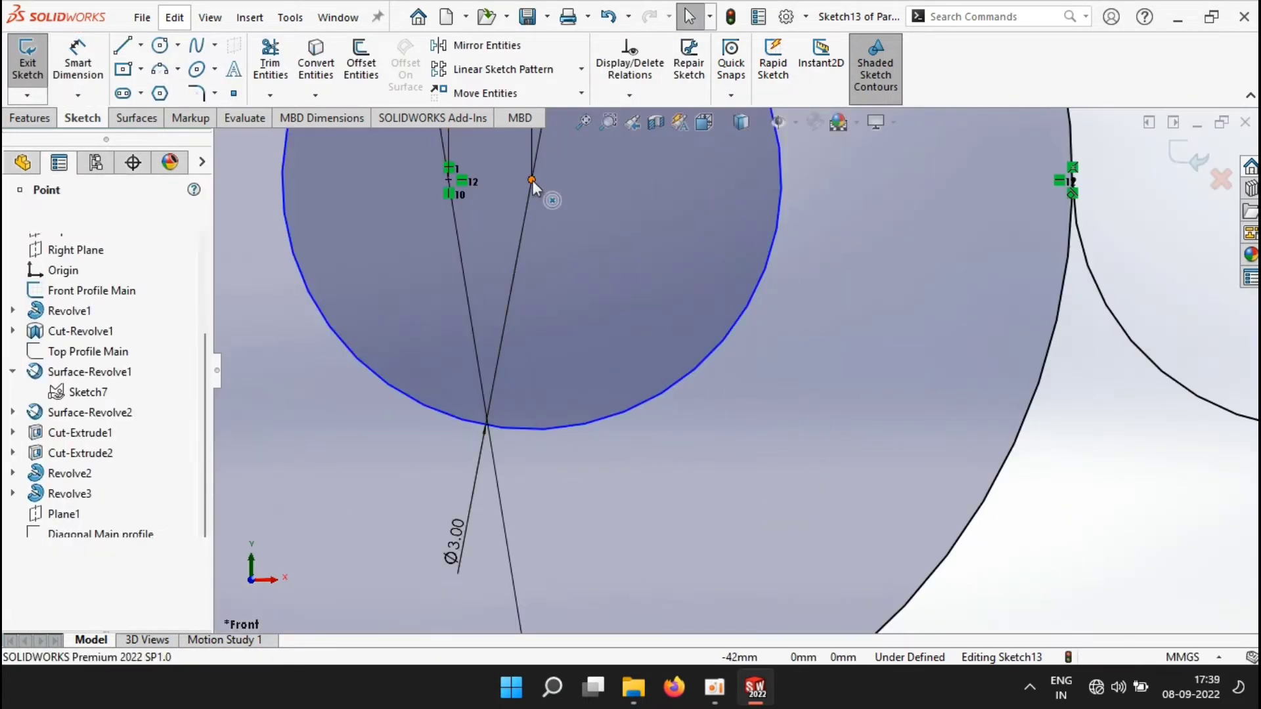
{"action": "left_click", "coordinate": [449, 180], "text": "ctrl"}
{"action": "left_click", "coordinate": [504, 96]}
{"action": "scroll", "coordinate": [538, 153], "scroll_direction": "up", "scroll_amount": 4}
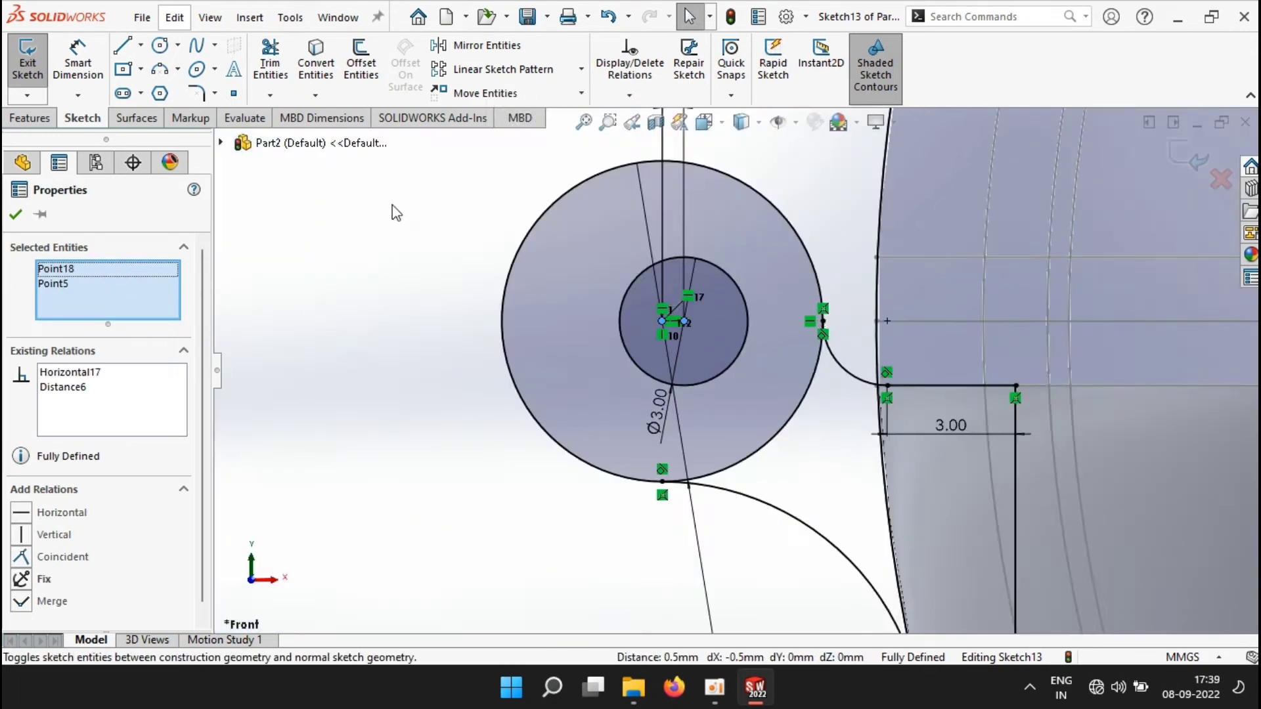
{"action": "left_click", "coordinate": [394, 209]}
- Sketch a three-point arc from the right side of the 7.5 mm circle down to the 3 mm horizontal line
{"action": "scroll", "coordinate": [684, 369], "scroll_direction": "down", "scroll_amount": 2}
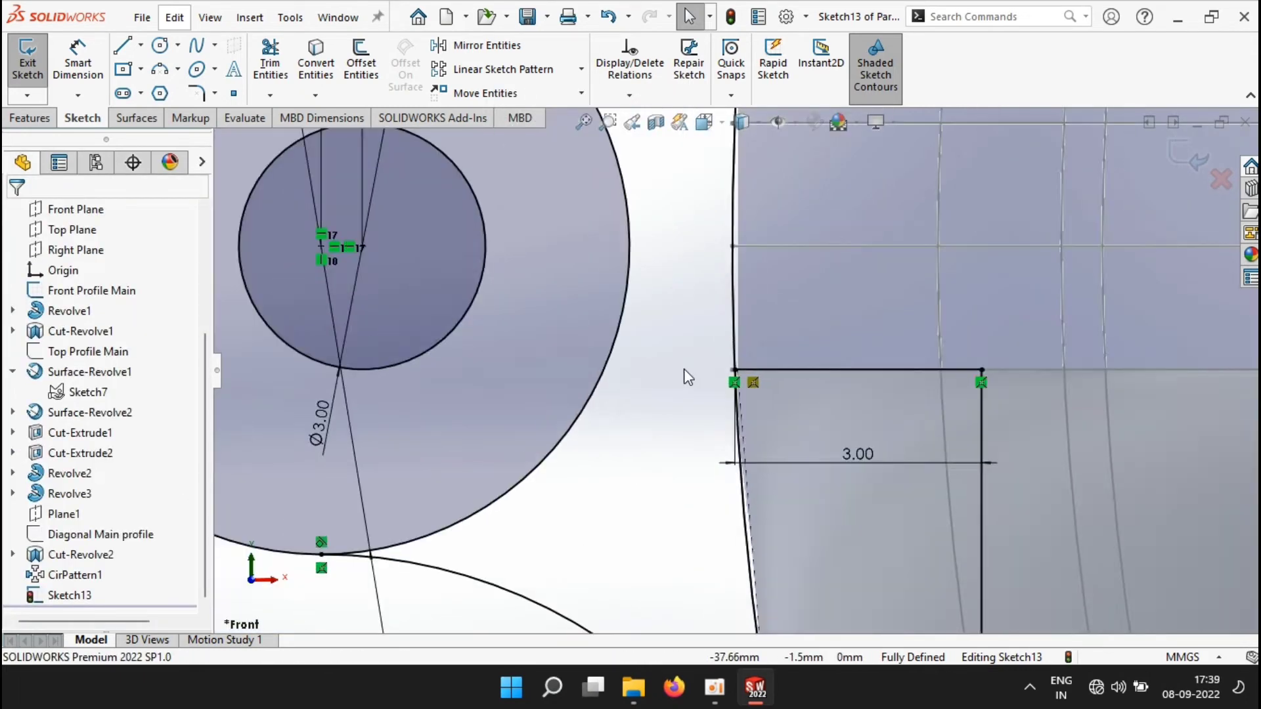
{"action": "left_click", "coordinate": [160, 70]}
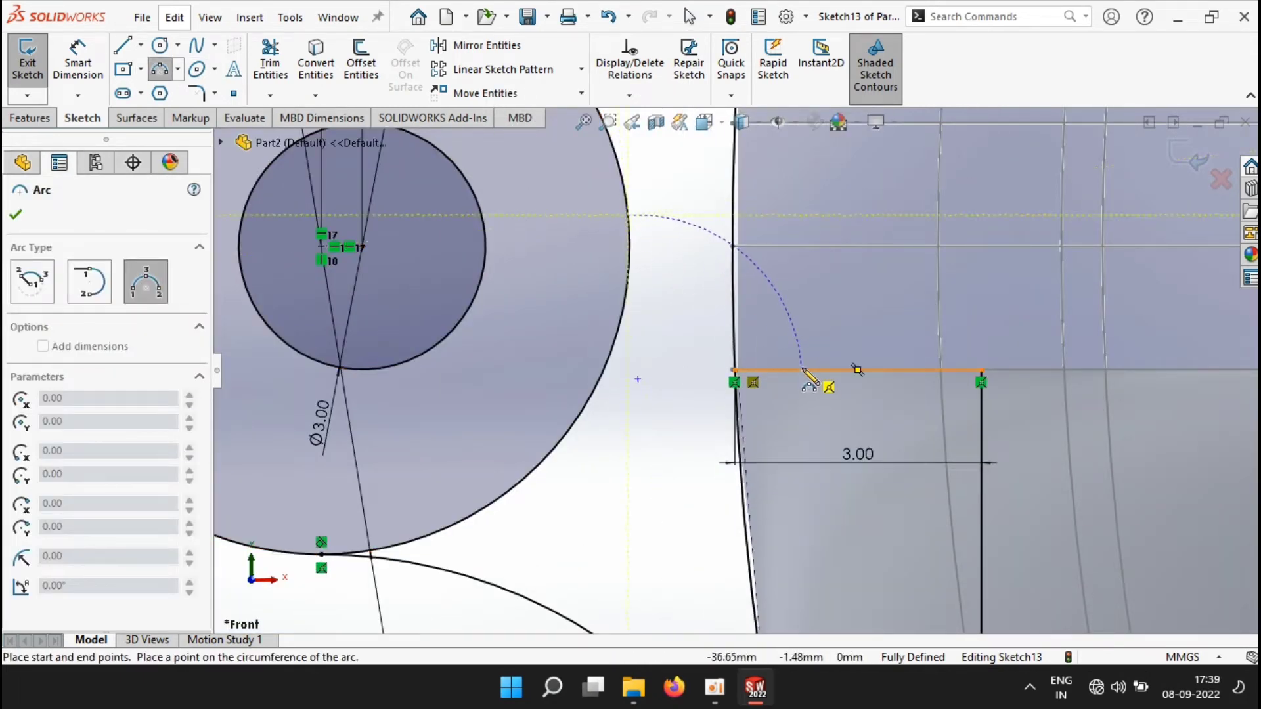
{"action": "left_click", "coordinate": [683, 328]}
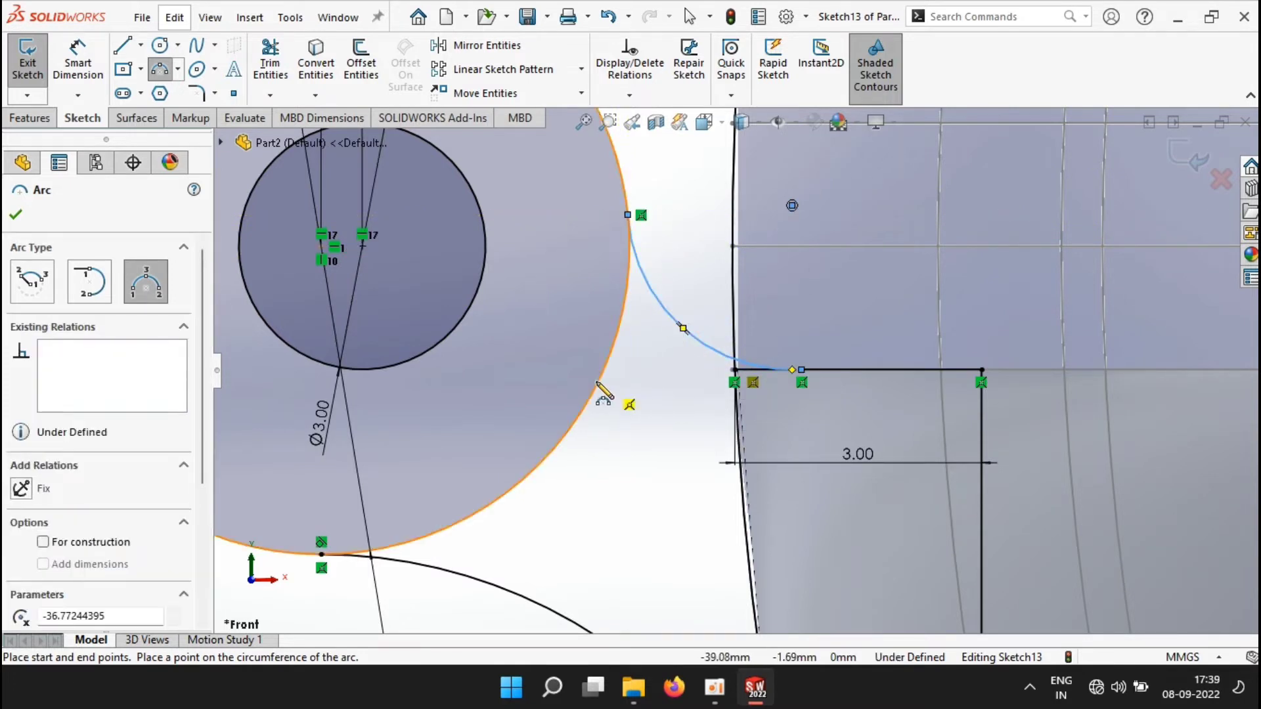
{"action": "left_click", "coordinate": [16, 218]}
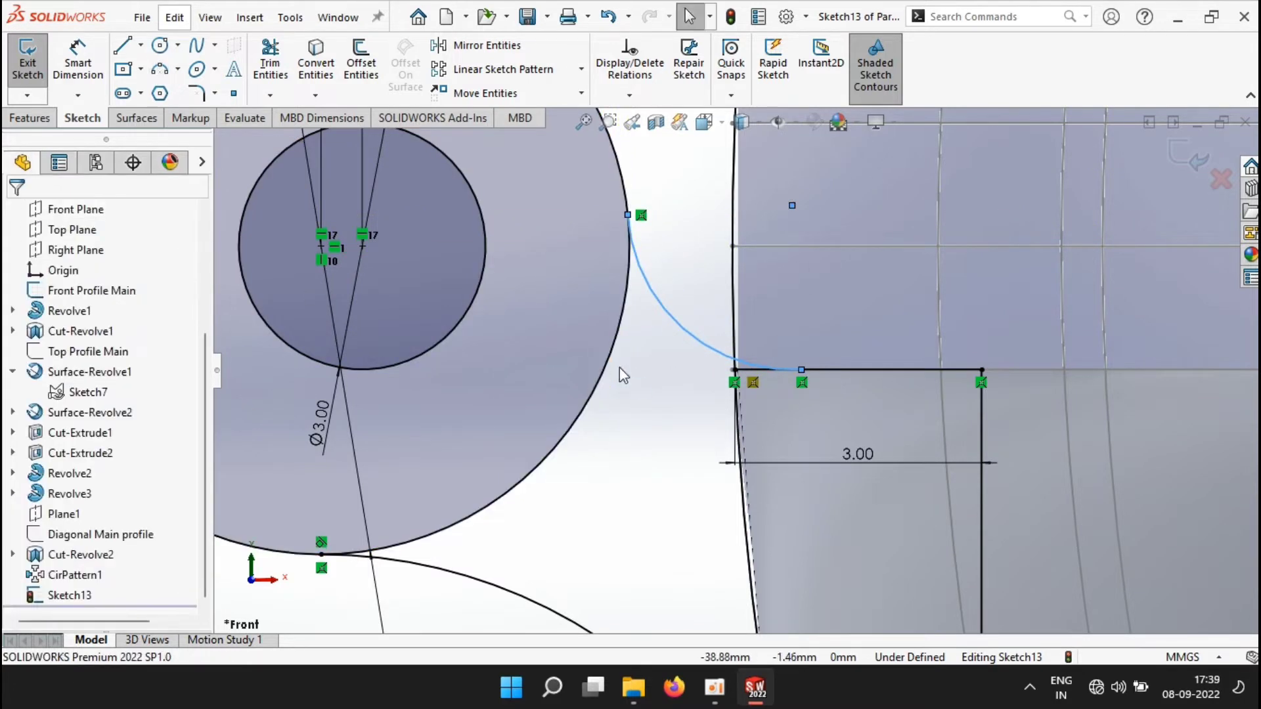
- Make the new arc tangent to both the 7.5 mm circle and the 3 mm horizontal line
{"action": "left_click", "coordinate": [637, 351]}
{"action": "left_click", "coordinate": [661, 298], "text": "ctrl"}
{"action": "left_click", "coordinate": [703, 250]}
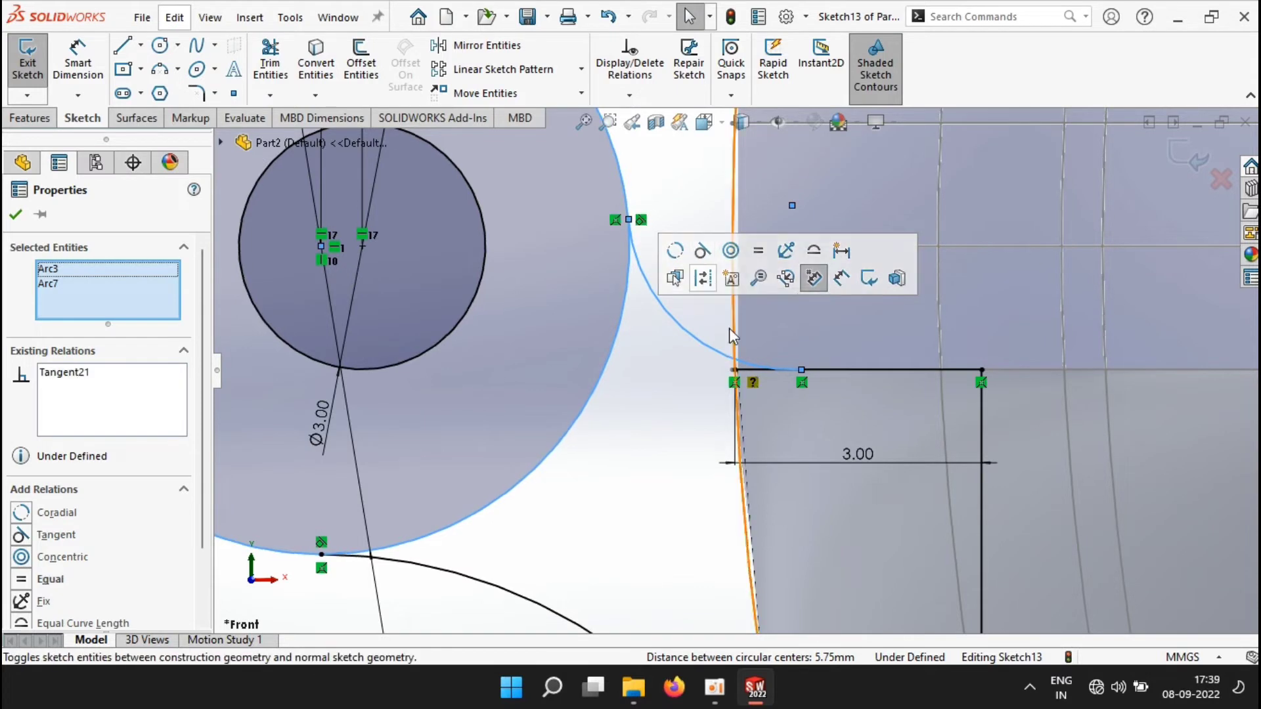
{"action": "left_click", "coordinate": [834, 369]}
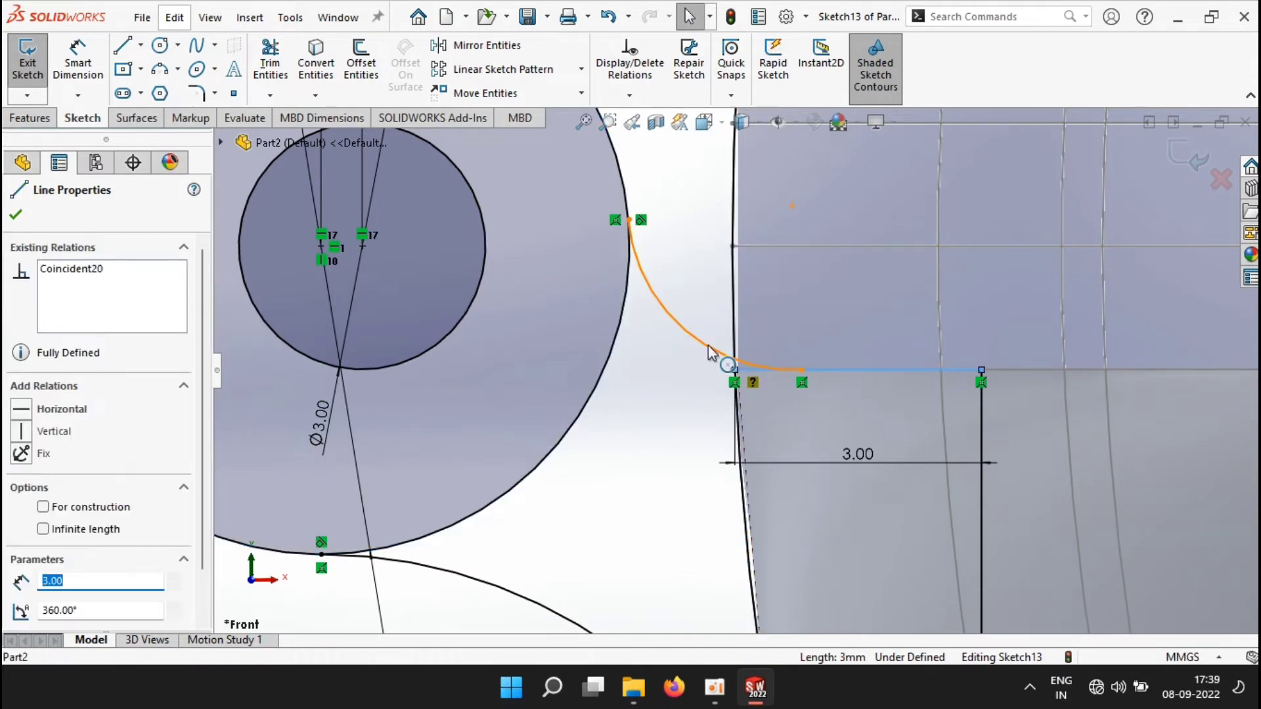
{"action": "left_click", "coordinate": [709, 353], "text": "ctrl"}
{"action": "left_click", "coordinate": [764, 262]}
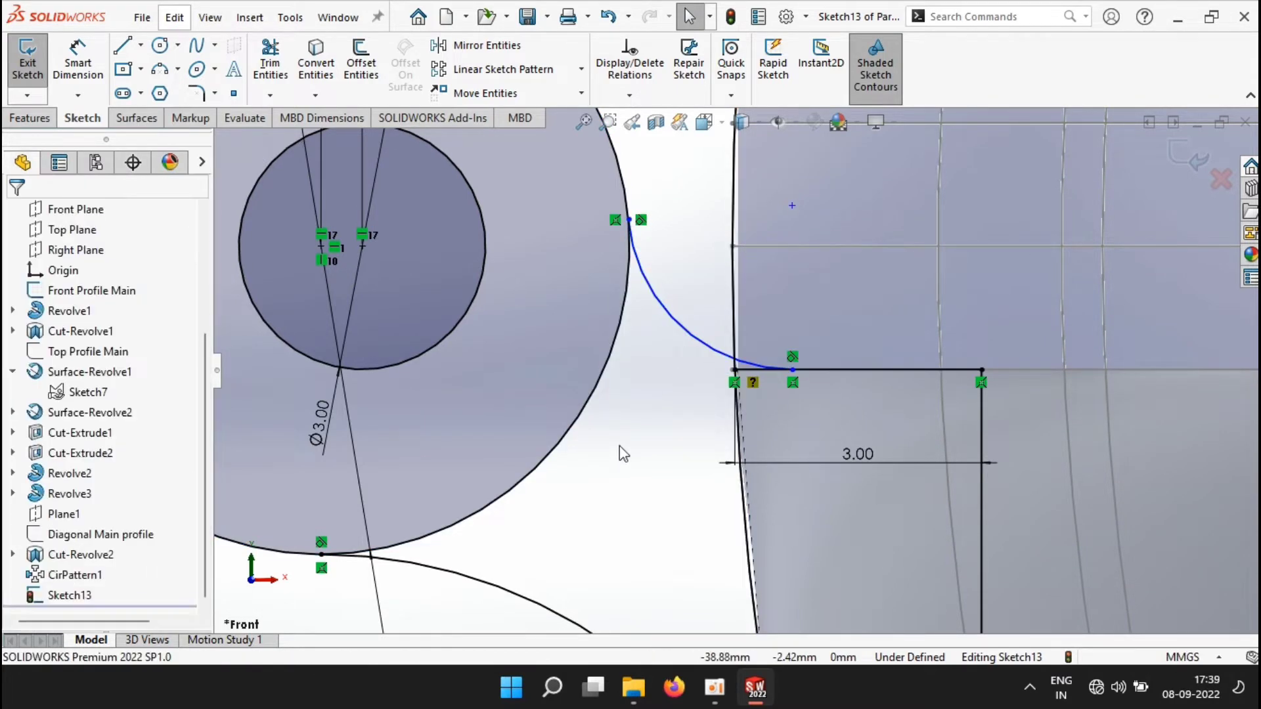
- Shrink the small arc into the gap beside the bowl and join its lower end to the left end of the horizontal line
{"action": "left_click_drag", "start_coordinate": [648, 167], "coordinate": [646, 260]}
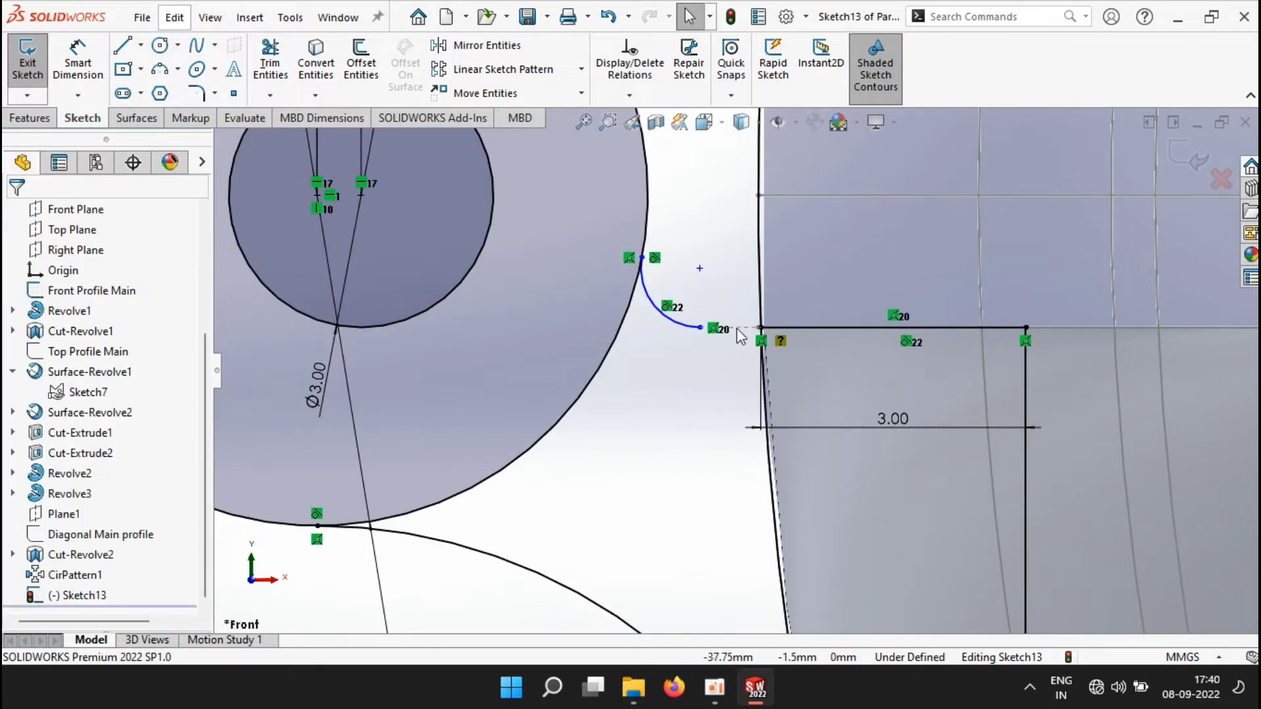
{"action": "scroll", "coordinate": [738, 327], "scroll_direction": "down", "scroll_amount": 6}
{"action": "left_click", "coordinate": [845, 331]}
{"action": "left_click", "coordinate": [787, 413]}
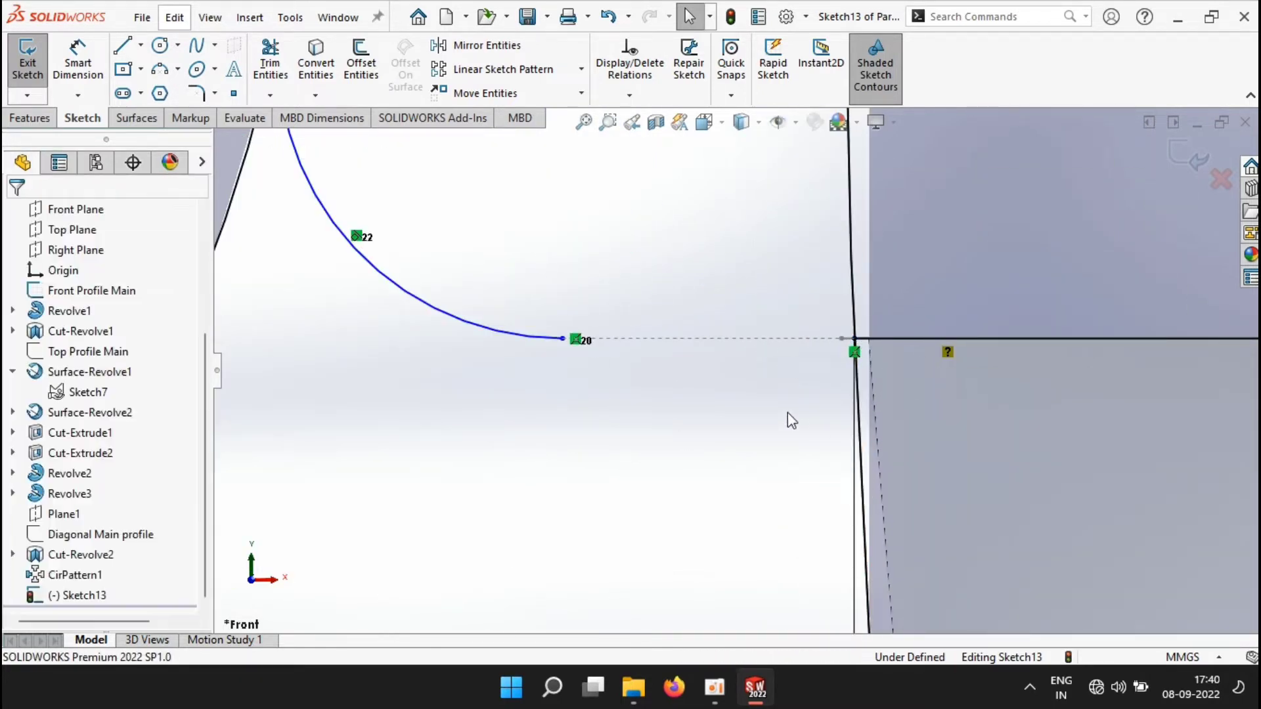
{"action": "left_click", "coordinate": [563, 339]}
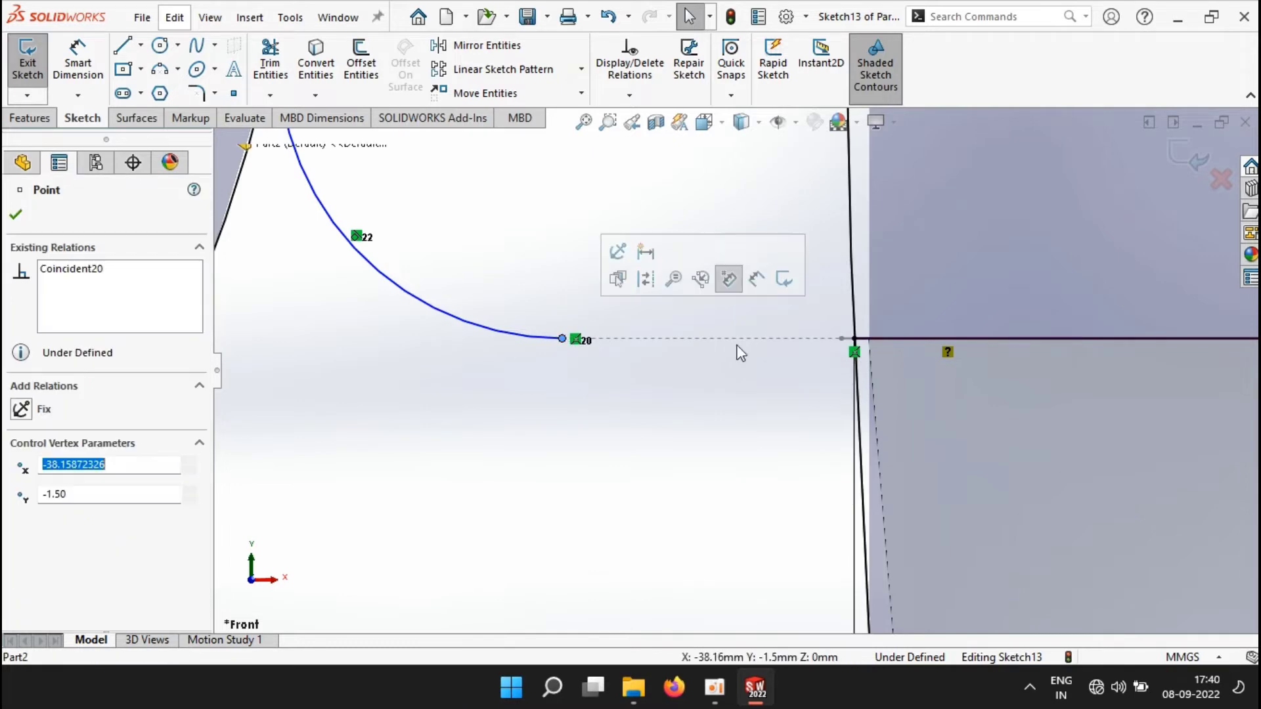
{"action": "left_click", "coordinate": [854, 339], "text": "ctrl"}
{"action": "left_click", "coordinate": [1015, 281]}
{"action": "scroll", "coordinate": [666, 453], "scroll_direction": "up", "scroll_amount": 2}
{"action": "scroll", "coordinate": [666, 453], "scroll_direction": "up", "scroll_amount": 5}
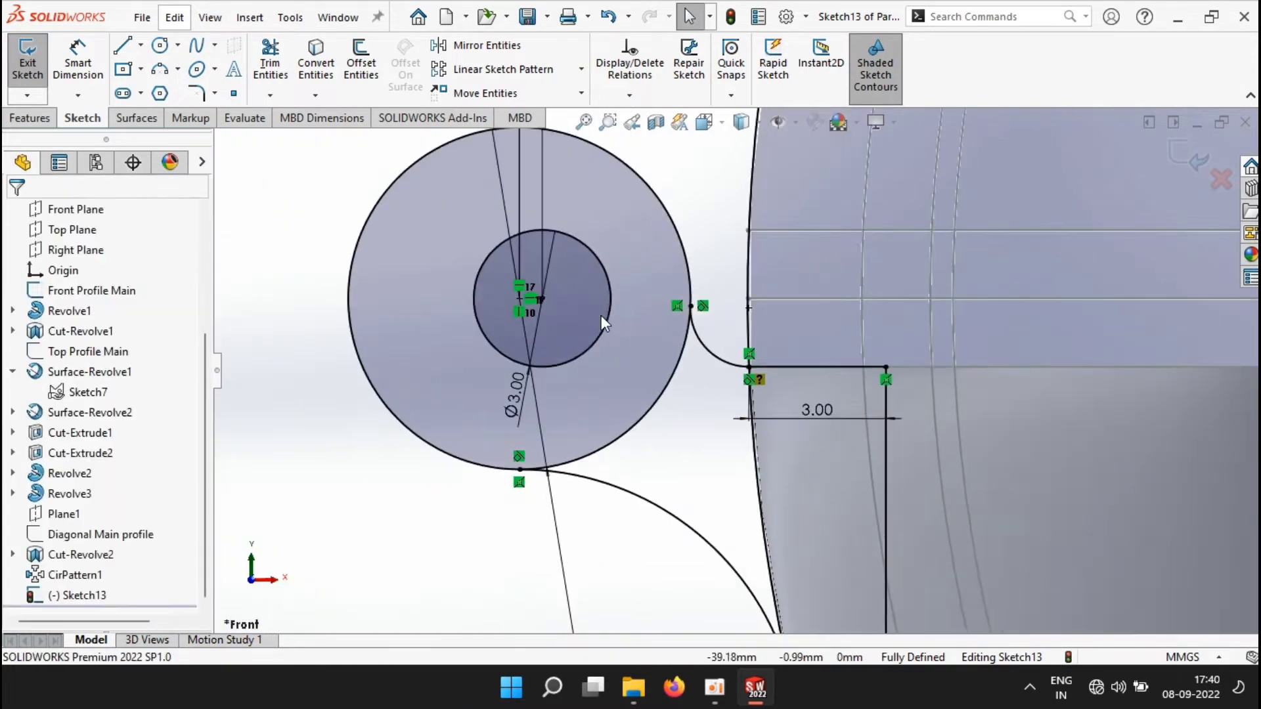
- Close the finished sketch and rename it "Hook Main Profile"
{"action": "scroll", "coordinate": [735, 367], "scroll_direction": "up", "scroll_amount": 2}
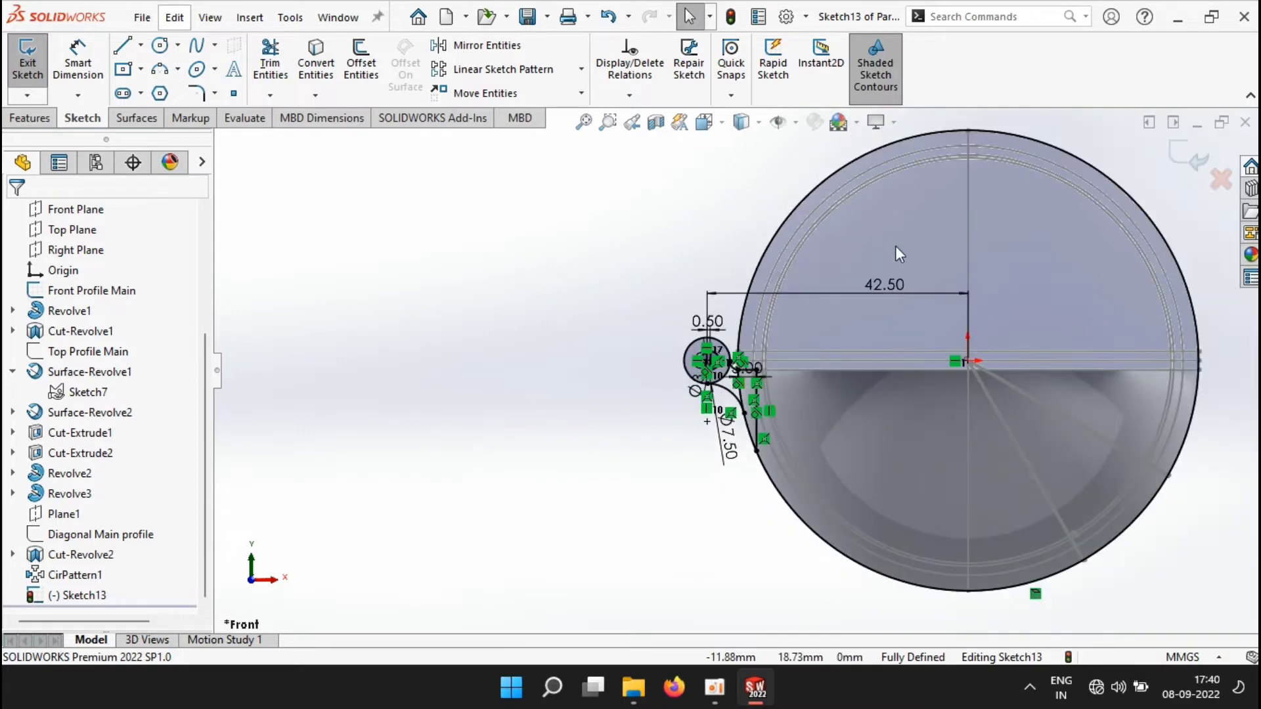
{"action": "left_click", "coordinate": [1190, 163]}
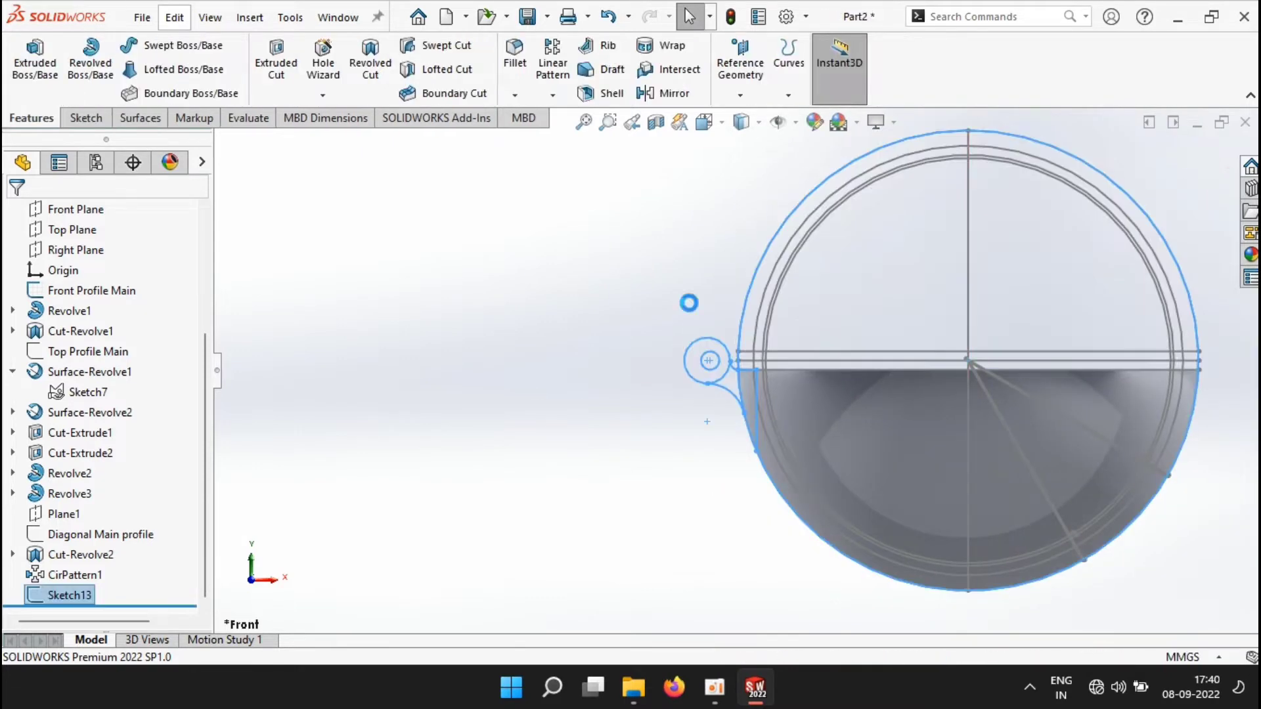
{"action": "left_click", "coordinate": [65, 589]}
{"action": "left_click", "coordinate": [67, 591]}
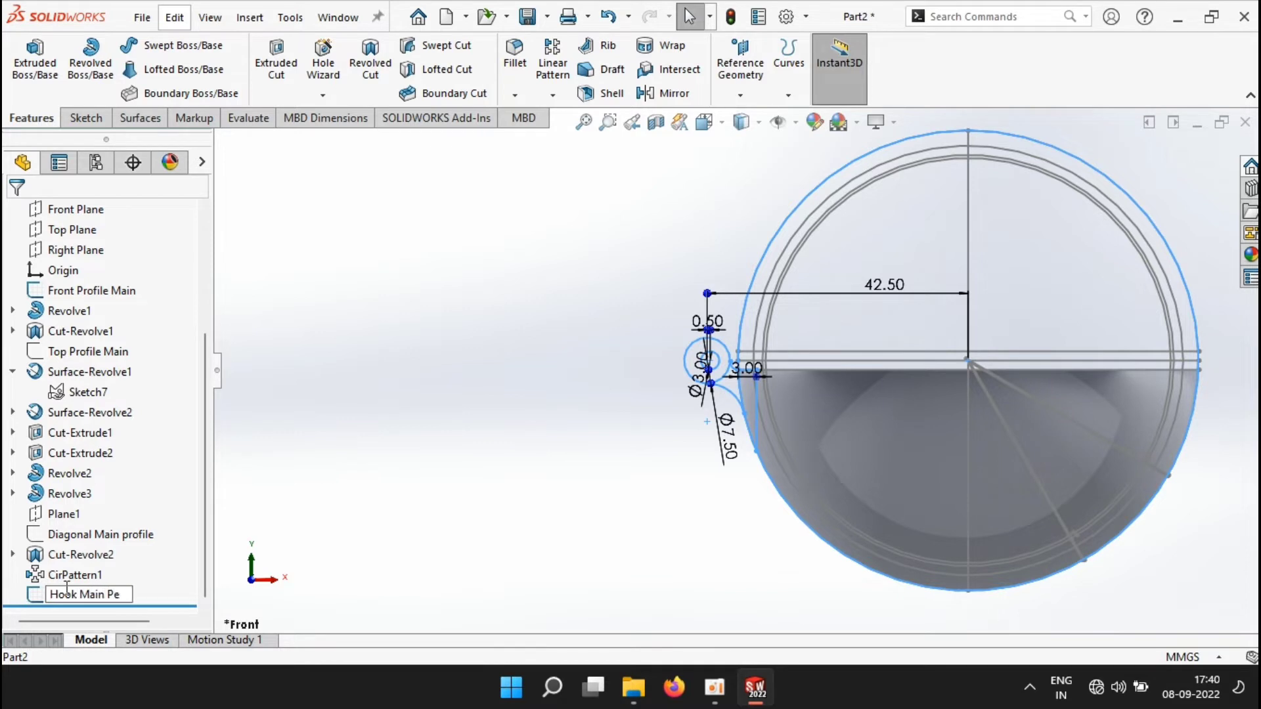
{"action": "key", "text": "Return"}
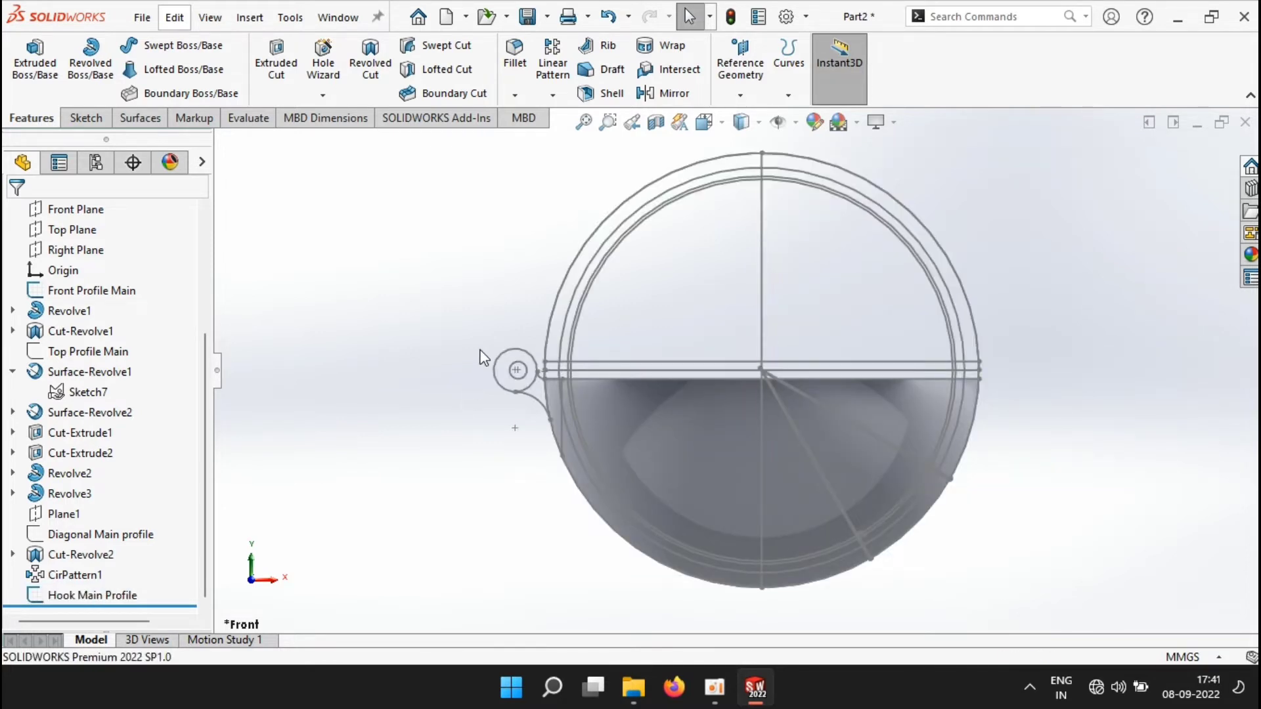
- Start a Front Plane sketch and convert the hook's outer circle, connecting arcs, vertical line and the bowl's outline into it
{"action": "left_click", "coordinate": [72, 209]}
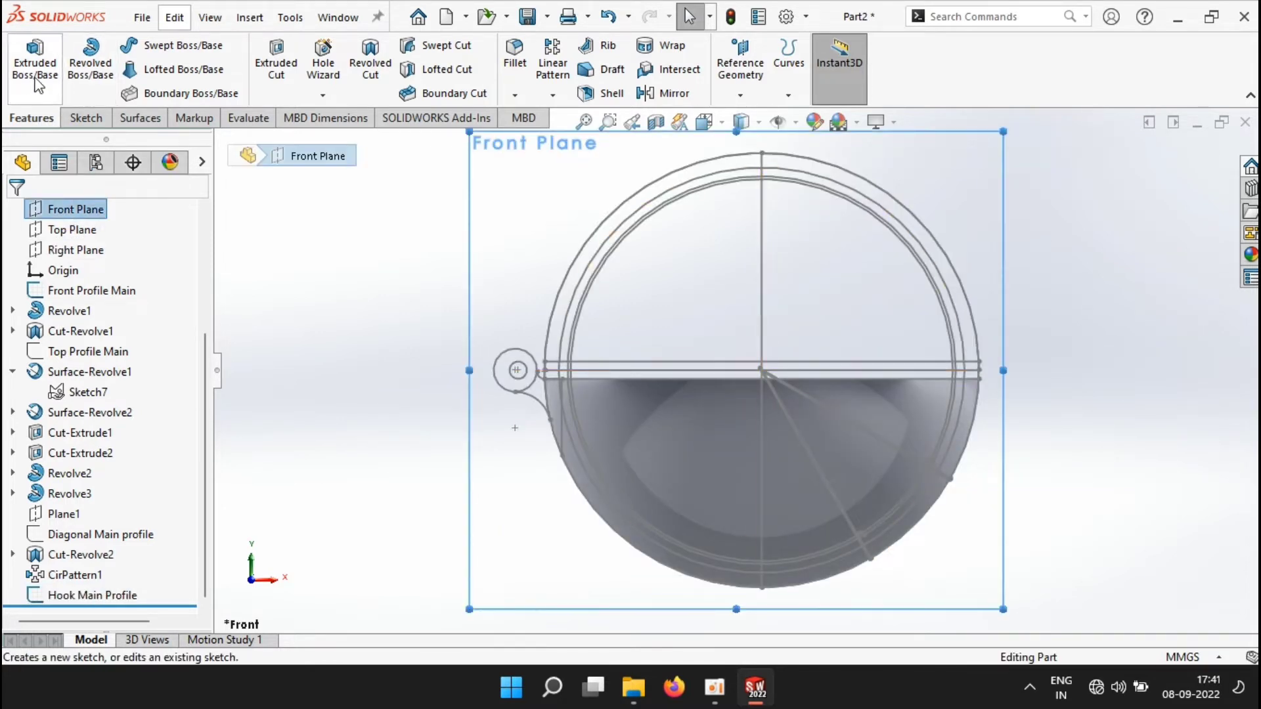
{"action": "left_click", "coordinate": [97, 124]}
{"action": "left_click", "coordinate": [27, 62]}
{"action": "scroll", "coordinate": [503, 392], "scroll_direction": "down", "scroll_amount": 5}
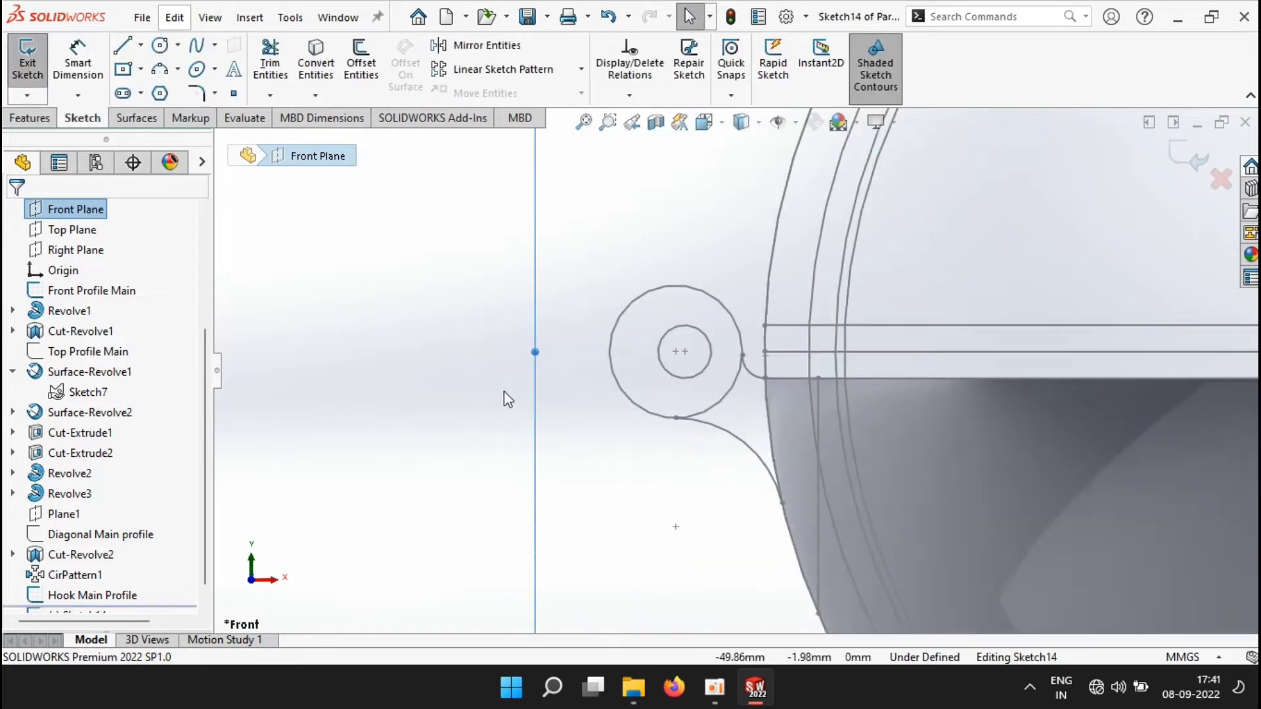
{"action": "left_click", "coordinate": [649, 413]}
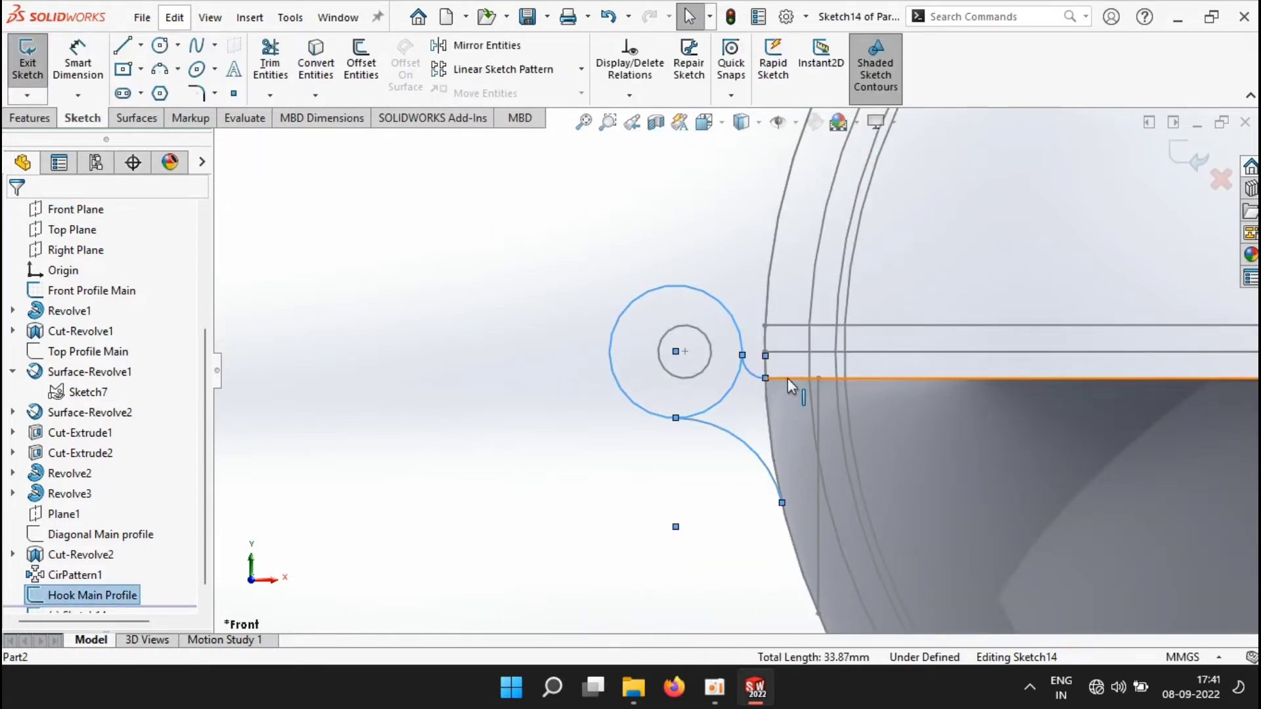
{"action": "left_click", "coordinate": [820, 423], "text": "ctrl"}
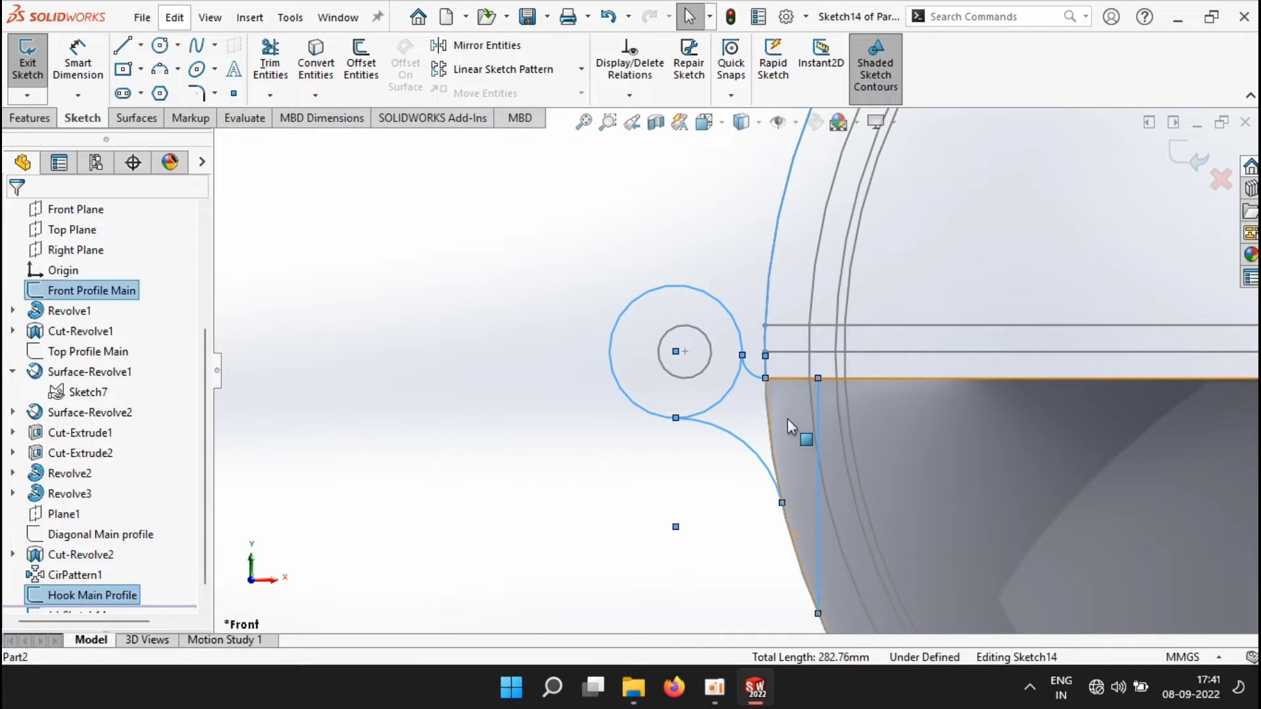
{"action": "left_click", "coordinate": [316, 63]}
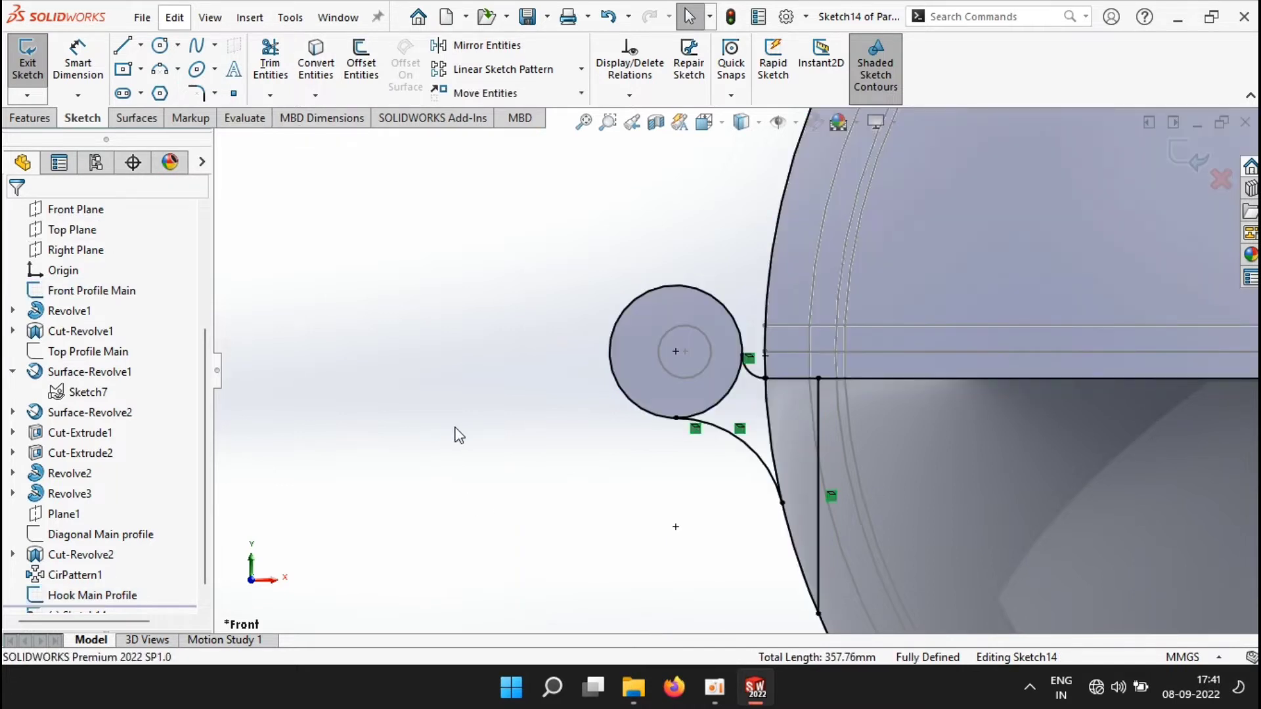
- Set up a boss revolve about the bowl's vertical centre line with no thin feature, Mid Plane direction and a 30° angle
{"action": "key", "text": "z"}
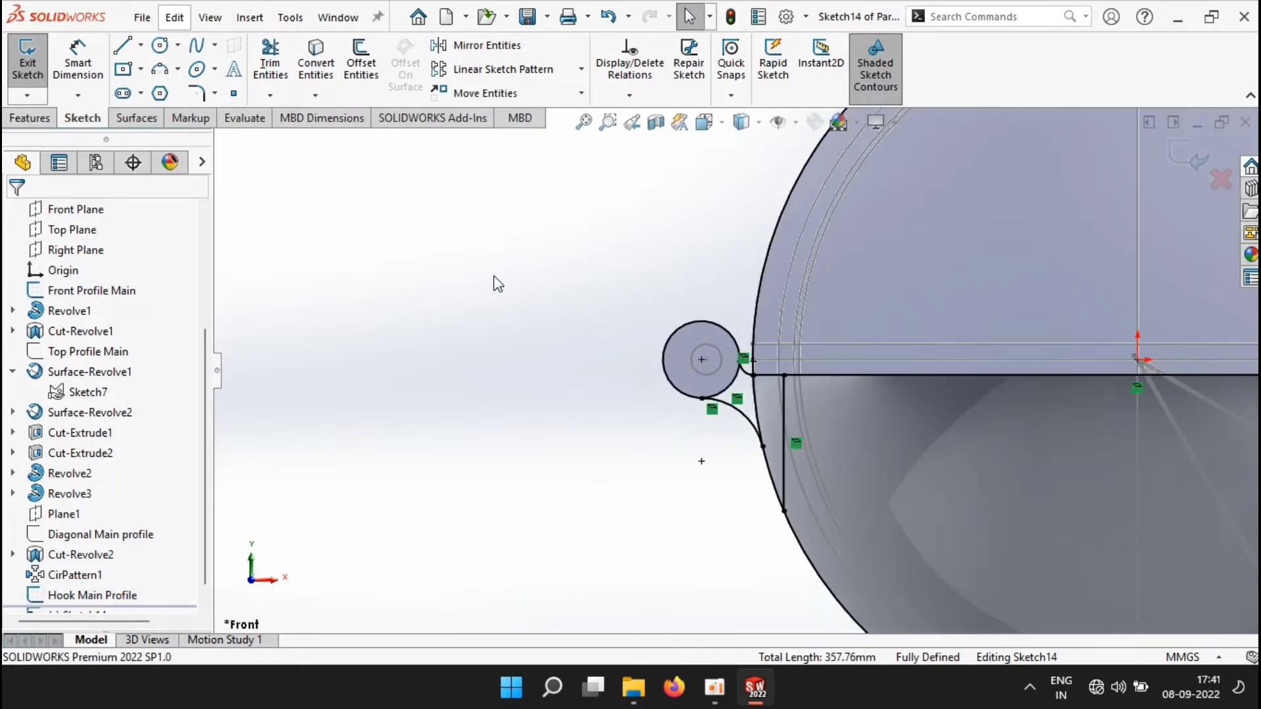
{"action": "left_click", "coordinate": [30, 117]}
{"action": "left_click", "coordinate": [92, 85]}
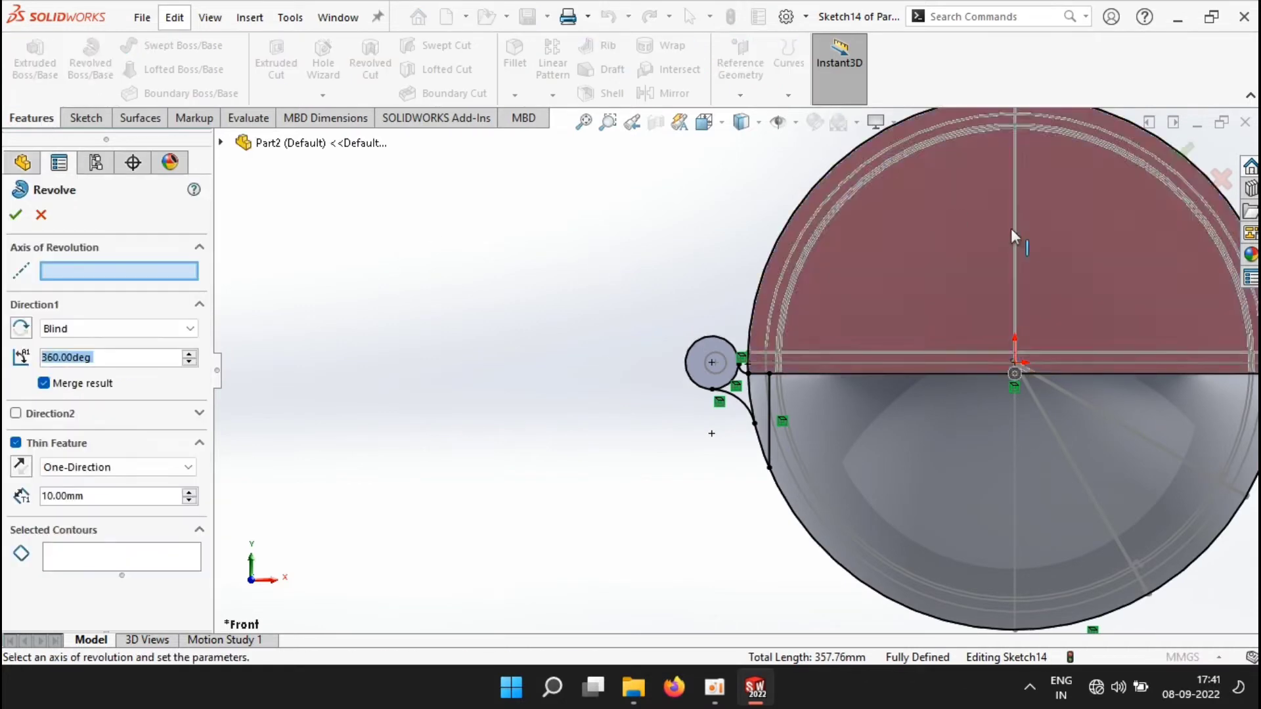
{"action": "left_click", "coordinate": [1013, 258]}
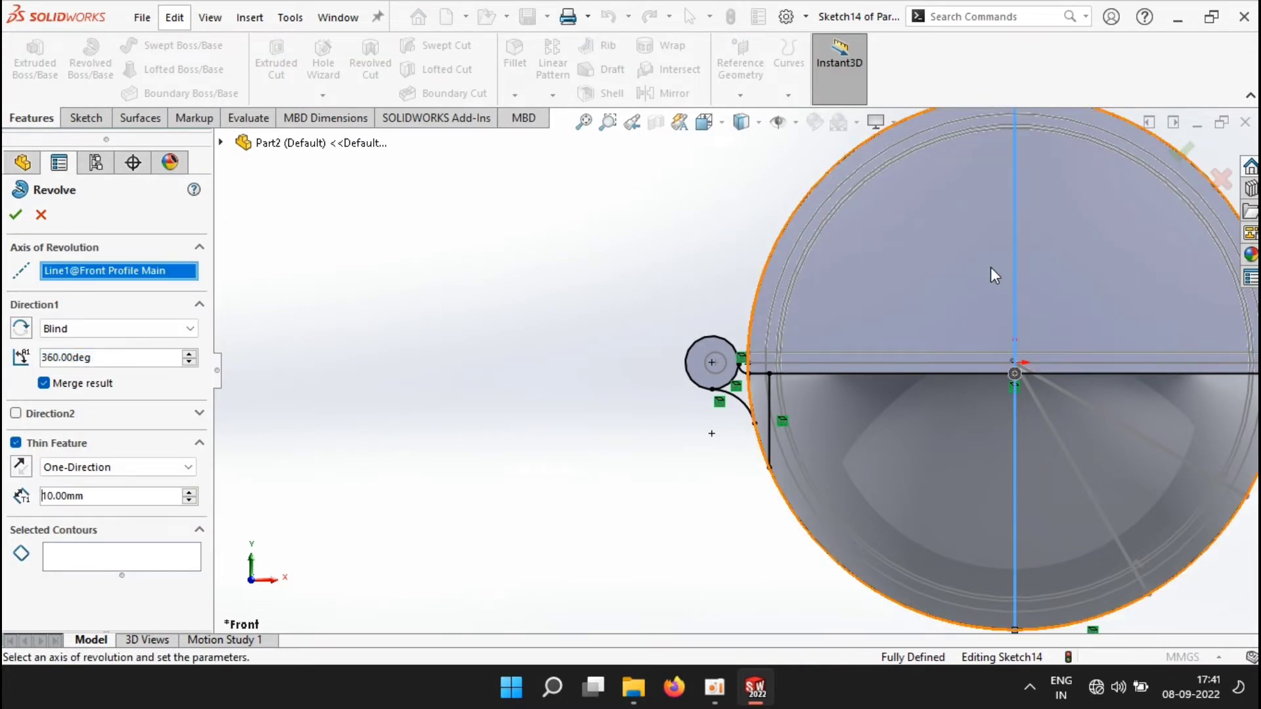
{"action": "left_click", "coordinate": [42, 446]}
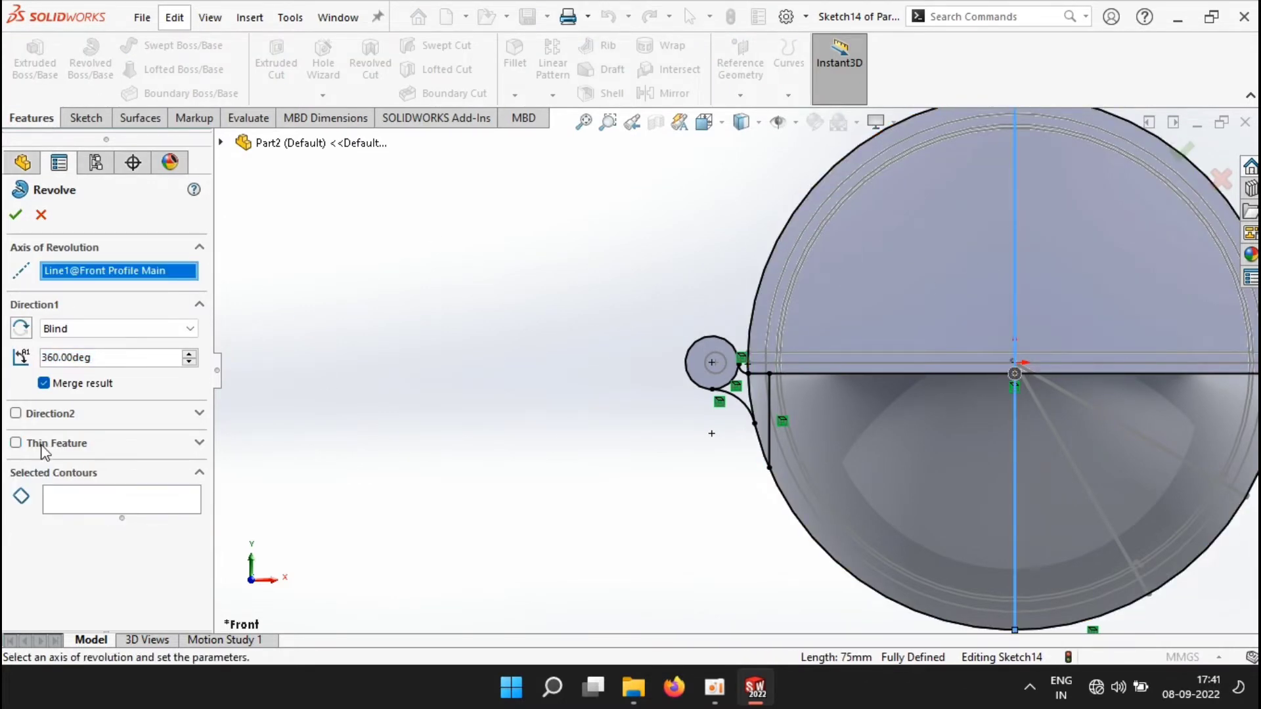
{"action": "left_click", "coordinate": [90, 329]}
{"action": "left_click", "coordinate": [79, 392]}
{"action": "left_click", "coordinate": [86, 357]}
{"action": "type", "text": "30"}
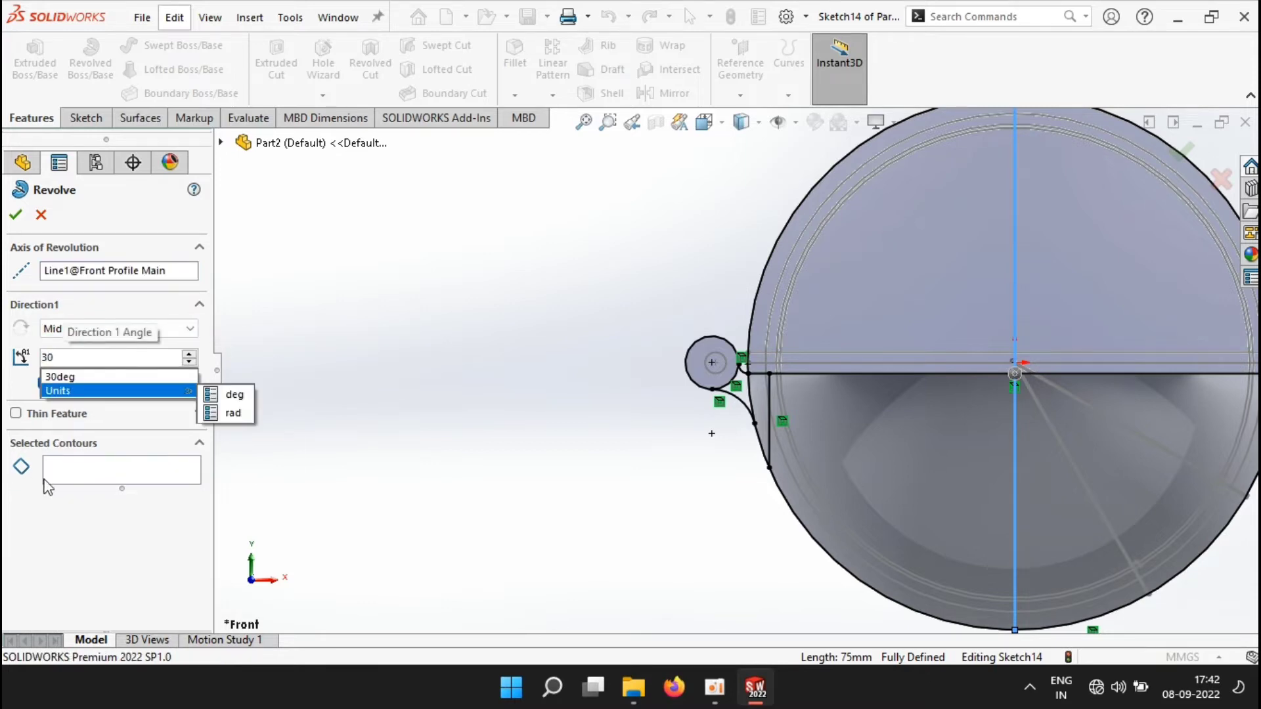
- Select the circle and the adjoining hook regions as the three revolve contours and create the feature
{"action": "left_click", "coordinate": [73, 464]}
{"action": "scroll", "coordinate": [700, 394], "scroll_direction": "down", "scroll_amount": 5}
{"action": "left_click", "coordinate": [762, 337]}
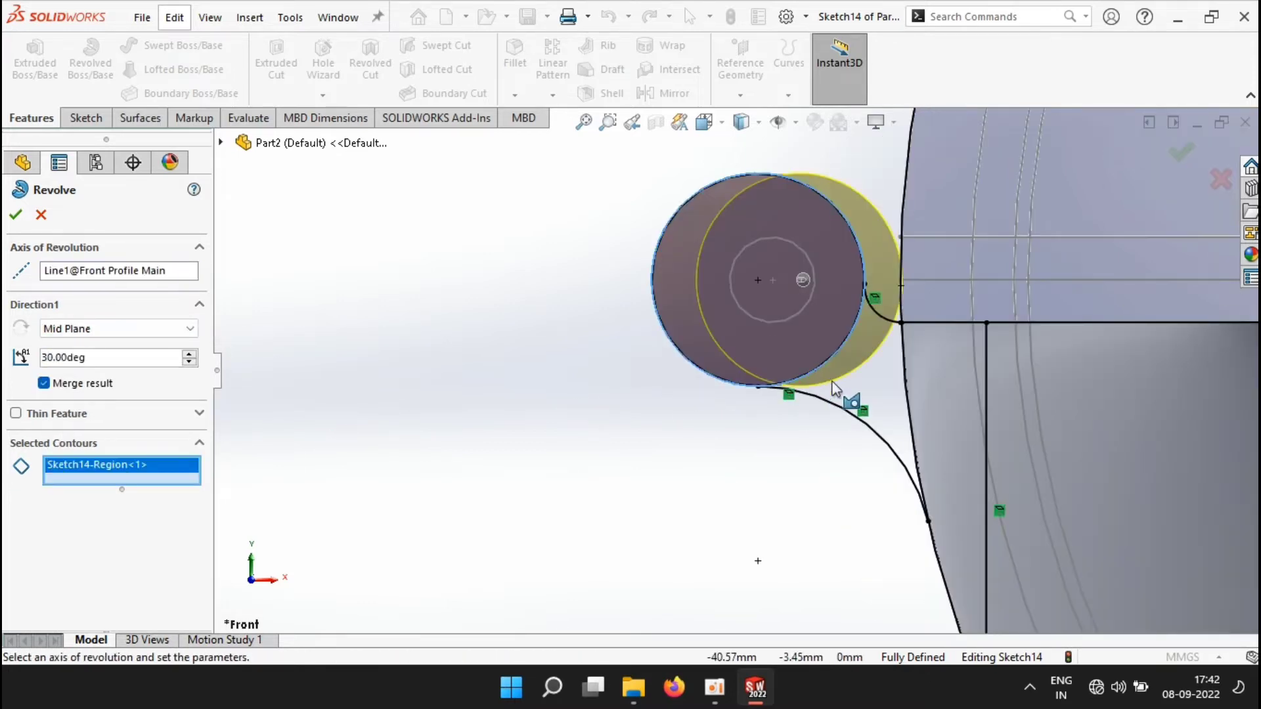
{"action": "left_click", "coordinate": [924, 404]}
{"action": "left_click", "coordinate": [760, 516]}
{"action": "mouse_move", "coordinate": [760, 516]}
{"action": "middle_mouse_down"}
{"action": "mouse_move", "coordinate": [781, 527]}
{"action": "mouse_move", "coordinate": [743, 628]}
{"action": "mouse_move", "coordinate": [713, 635]}
{"action": "mouse_move", "coordinate": [745, 616]}
{"action": "mouse_move", "coordinate": [733, 624]}
{"action": "middle_mouse_up"}
{"action": "scroll", "coordinate": [780, 529], "scroll_direction": "up", "scroll_amount": 5}
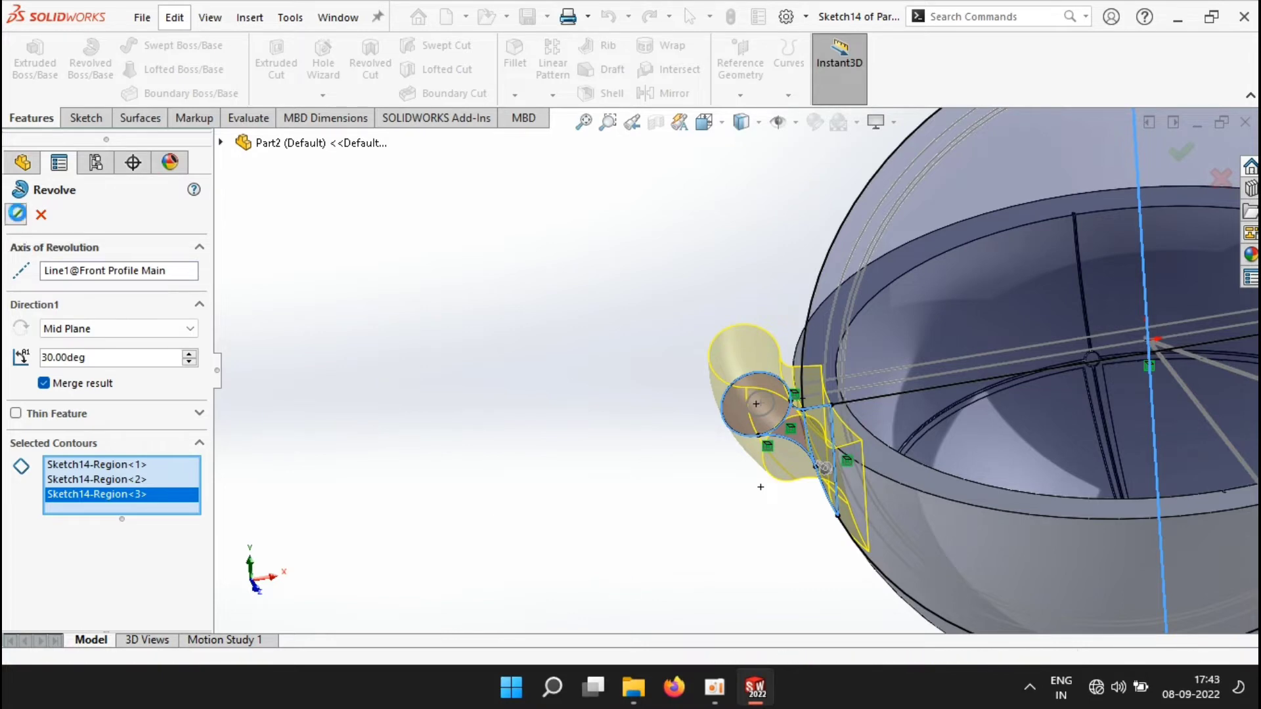
{"action": "left_click", "coordinate": [16, 214]}
- Start a Front Plane sketch and draw a centre rectangle 15 mm high, centred on the hook's circles
{"action": "mouse_move", "coordinate": [635, 420]}
{"action": "middle_mouse_down"}
{"action": "mouse_move", "coordinate": [609, 572]}
{"action": "mouse_move", "coordinate": [631, 494]}
{"action": "mouse_move", "coordinate": [617, 411]}
{"action": "mouse_move", "coordinate": [602, 481]}
{"action": "middle_mouse_up"}
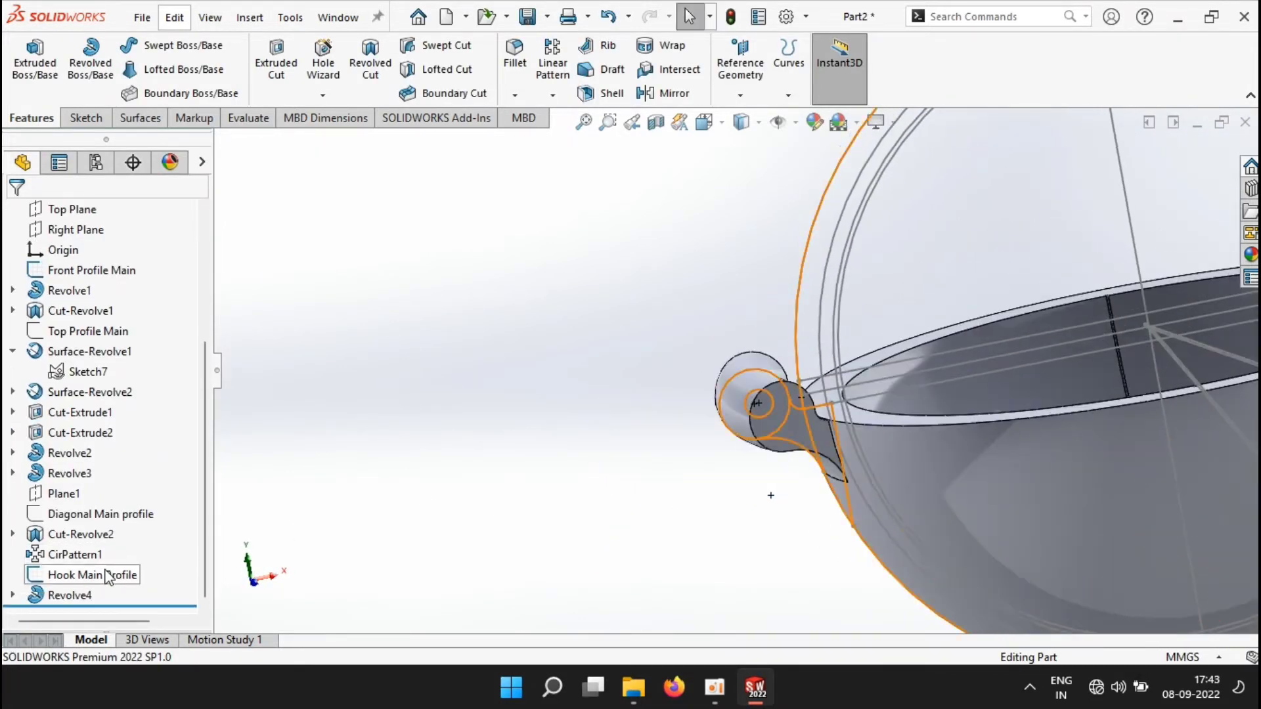
{"action": "scroll", "coordinate": [73, 230], "scroll_direction": "up", "scroll_amount": 3}
{"action": "left_click", "coordinate": [78, 373]}
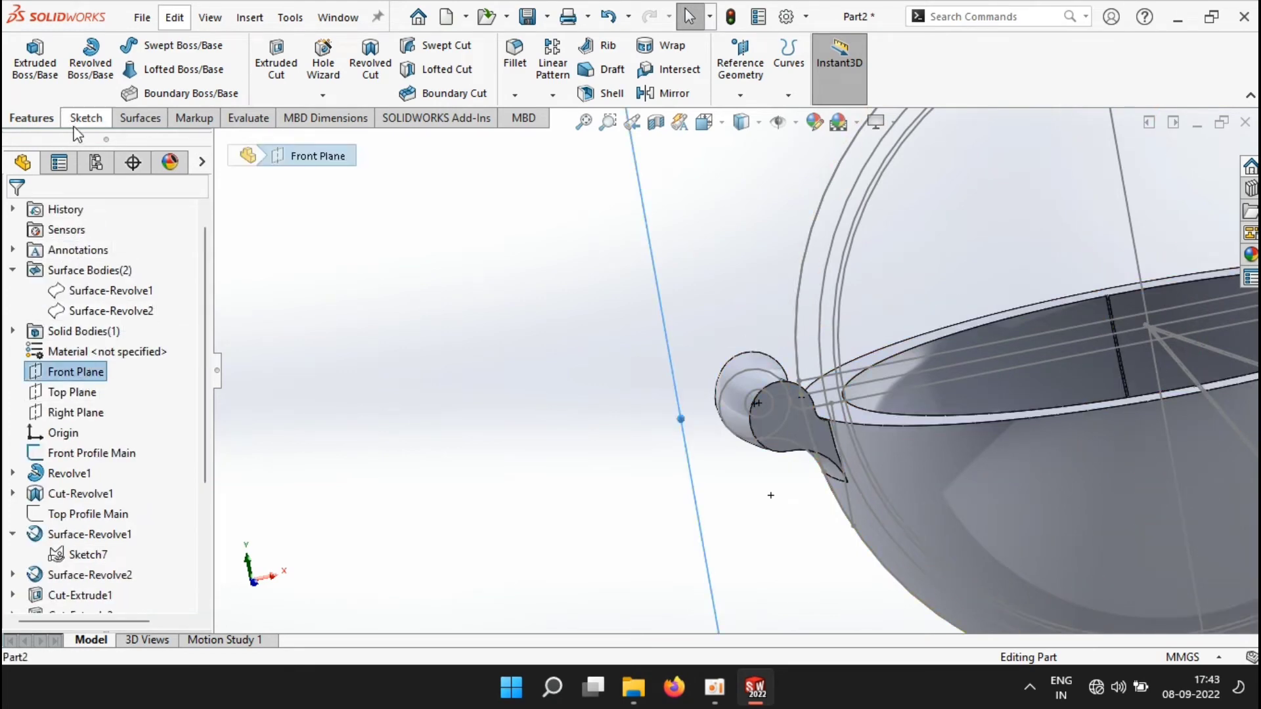
{"action": "left_click", "coordinate": [76, 122]}
{"action": "left_click", "coordinate": [27, 60]}
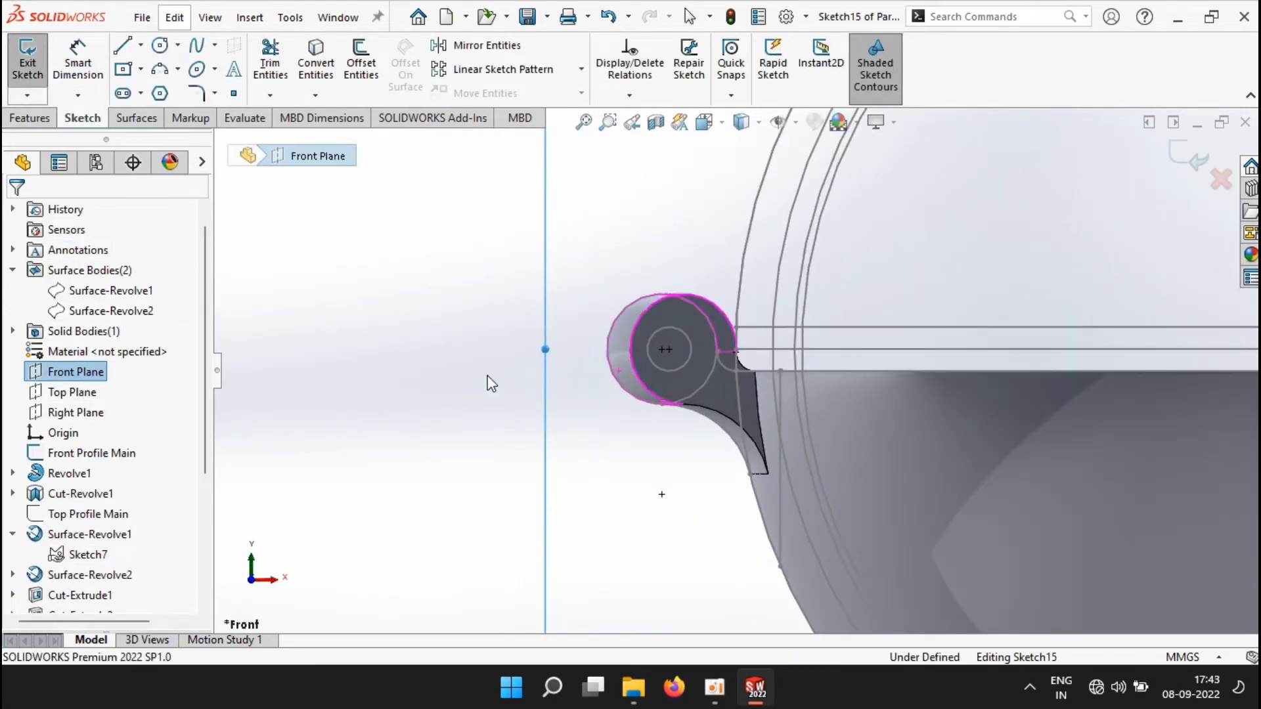
{"action": "mouse_move", "coordinate": [491, 385]}
{"action": "middle_mouse_down"}
{"action": "mouse_move", "coordinate": [513, 422]}
{"action": "mouse_move", "coordinate": [490, 402]}
{"action": "mouse_move", "coordinate": [498, 368]}
{"action": "mouse_move", "coordinate": [503, 381]}
{"action": "middle_mouse_up"}
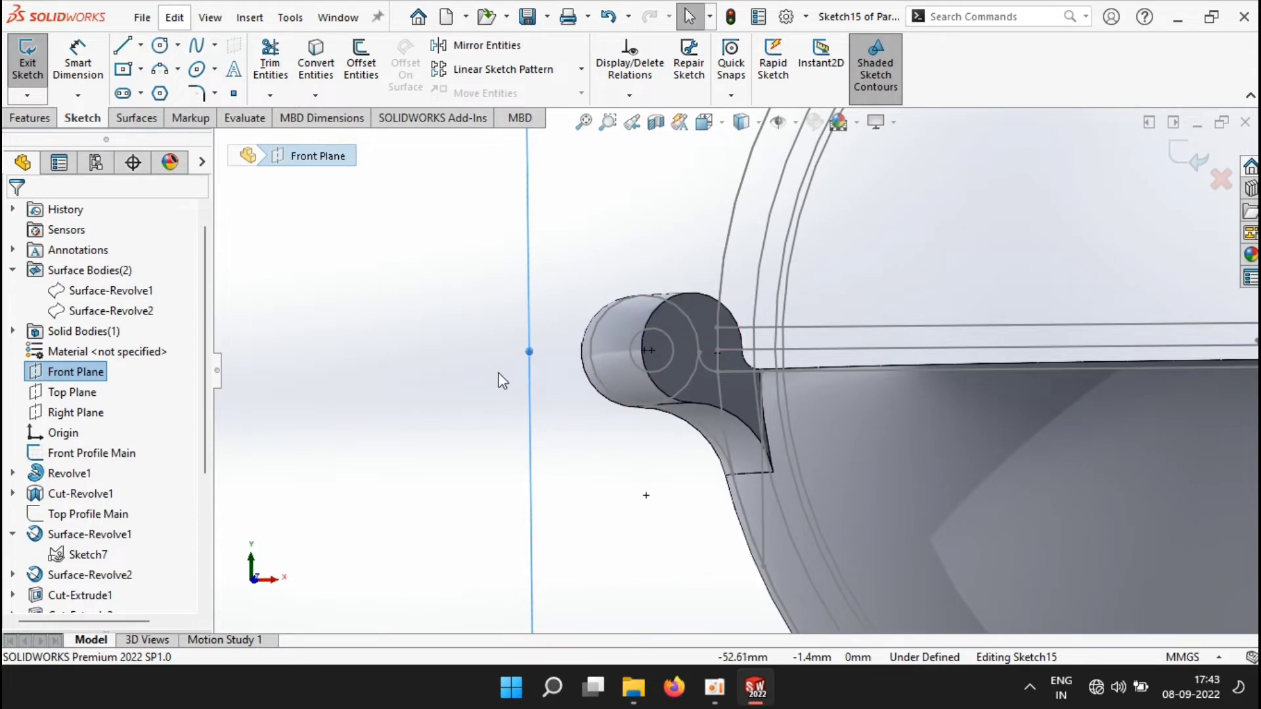
{"action": "left_click", "coordinate": [123, 69]}
{"action": "left_click", "coordinate": [648, 350]}
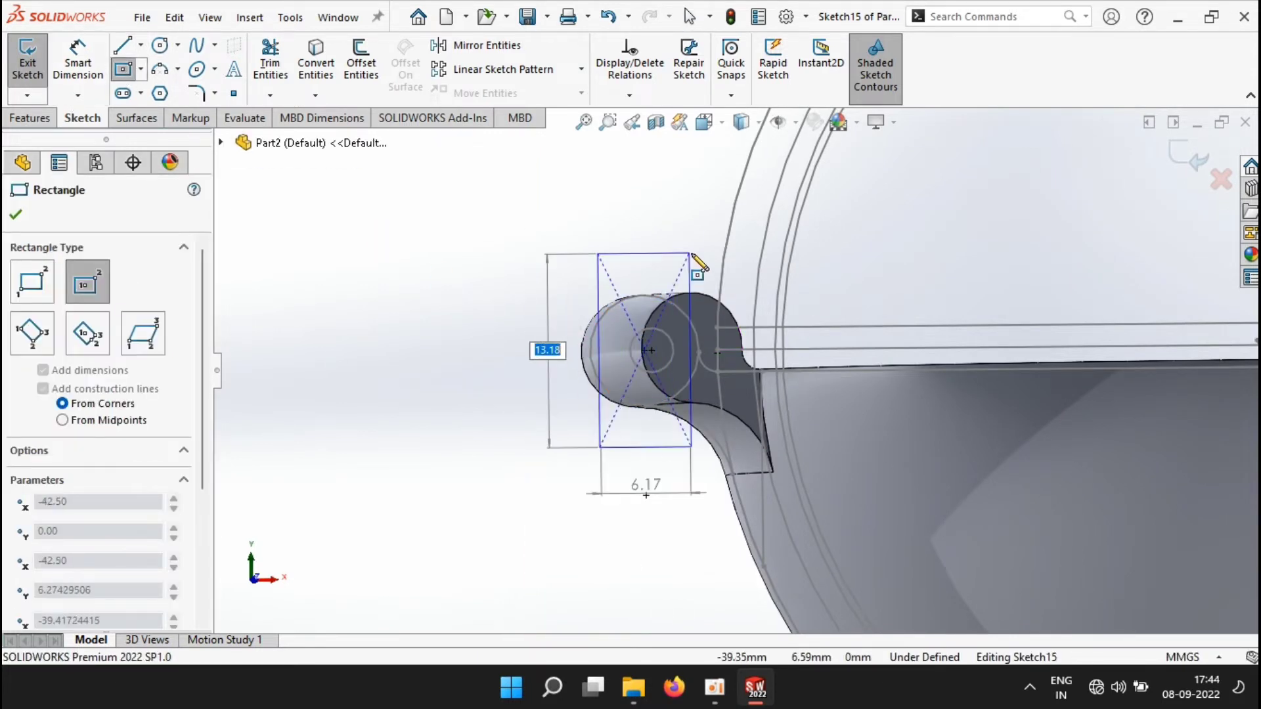
{"action": "type", "text": "15"}
{"action": "key", "text": "Tab"}
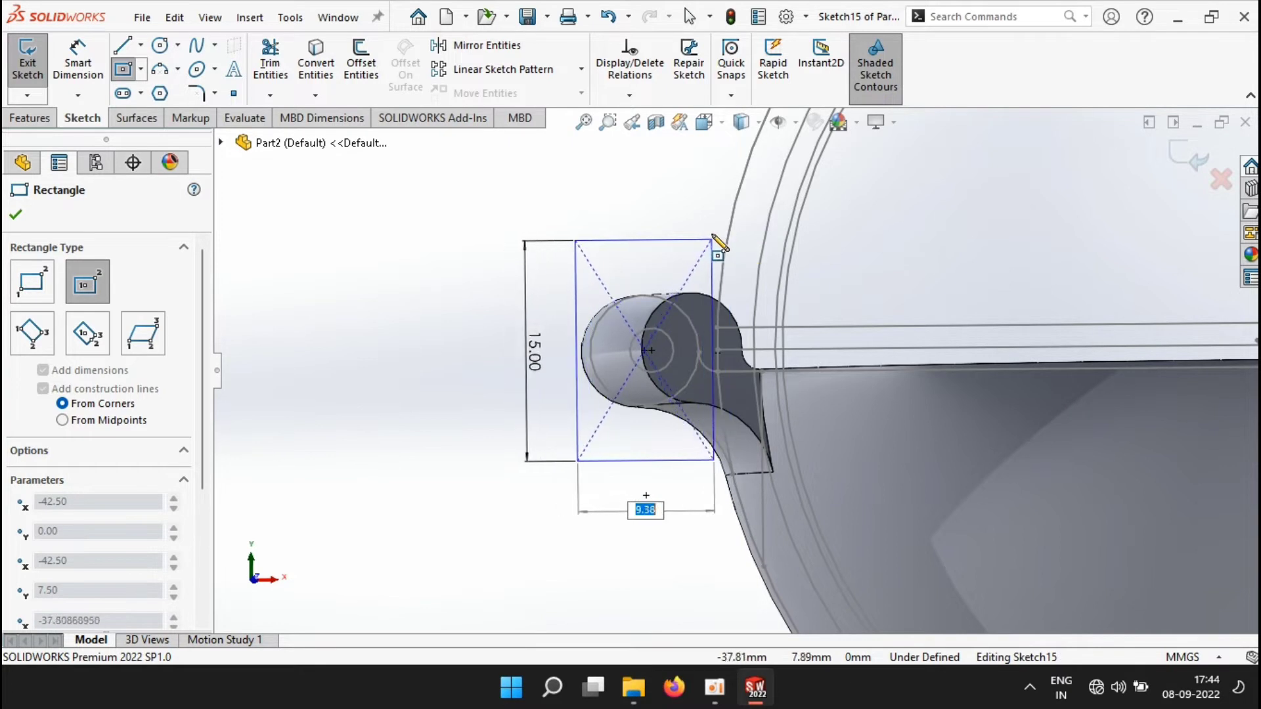
{"action": "left_click", "coordinate": [704, 241]}
{"action": "key", "text": "Escape"}
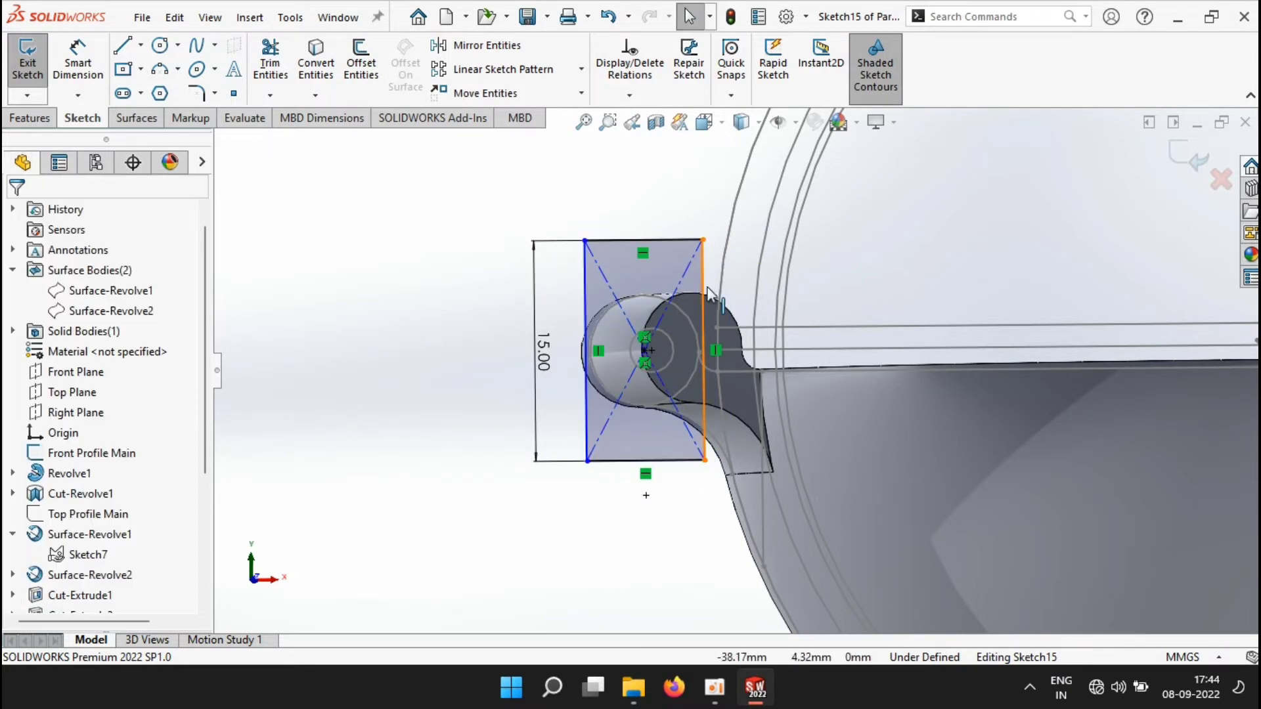
- Convert the bowl's outer profile circle into the sketch and make the rectangle's bowl-side edge tangent to it
{"action": "left_click", "coordinate": [705, 287]}
{"action": "left_click", "coordinate": [724, 259]}
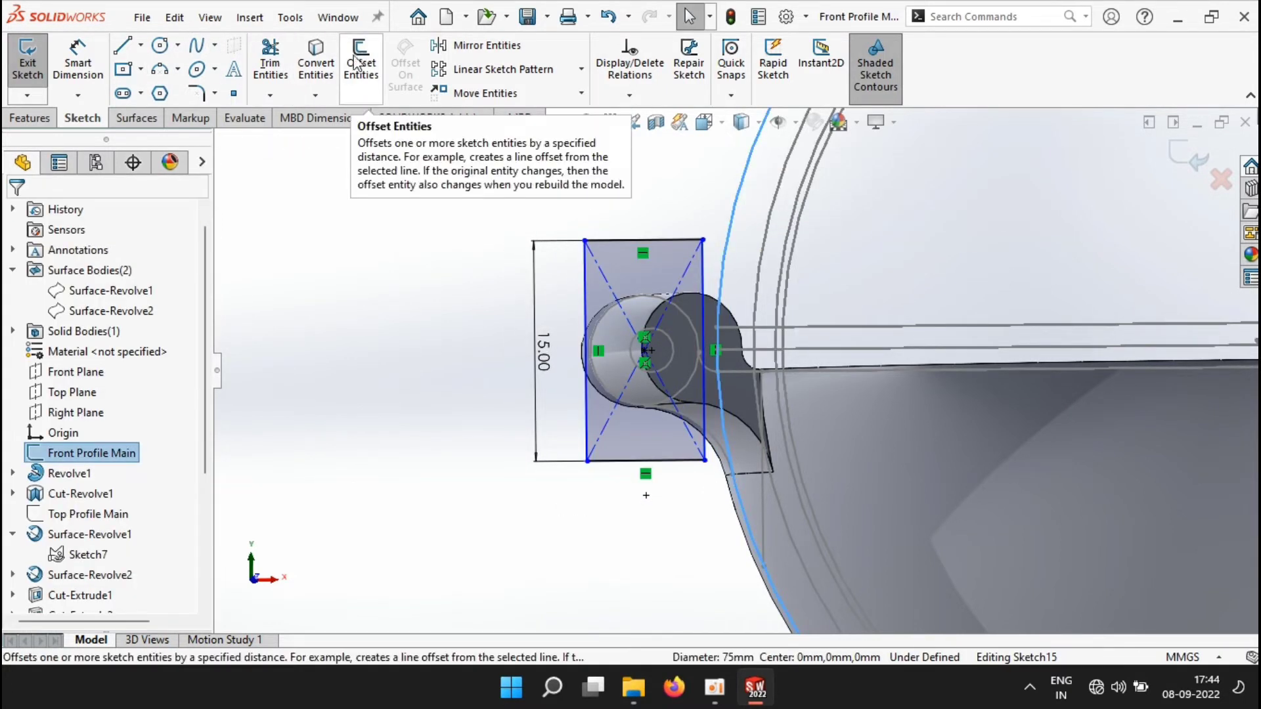
{"action": "left_click", "coordinate": [319, 69]}
{"action": "left_click", "coordinate": [704, 286]}
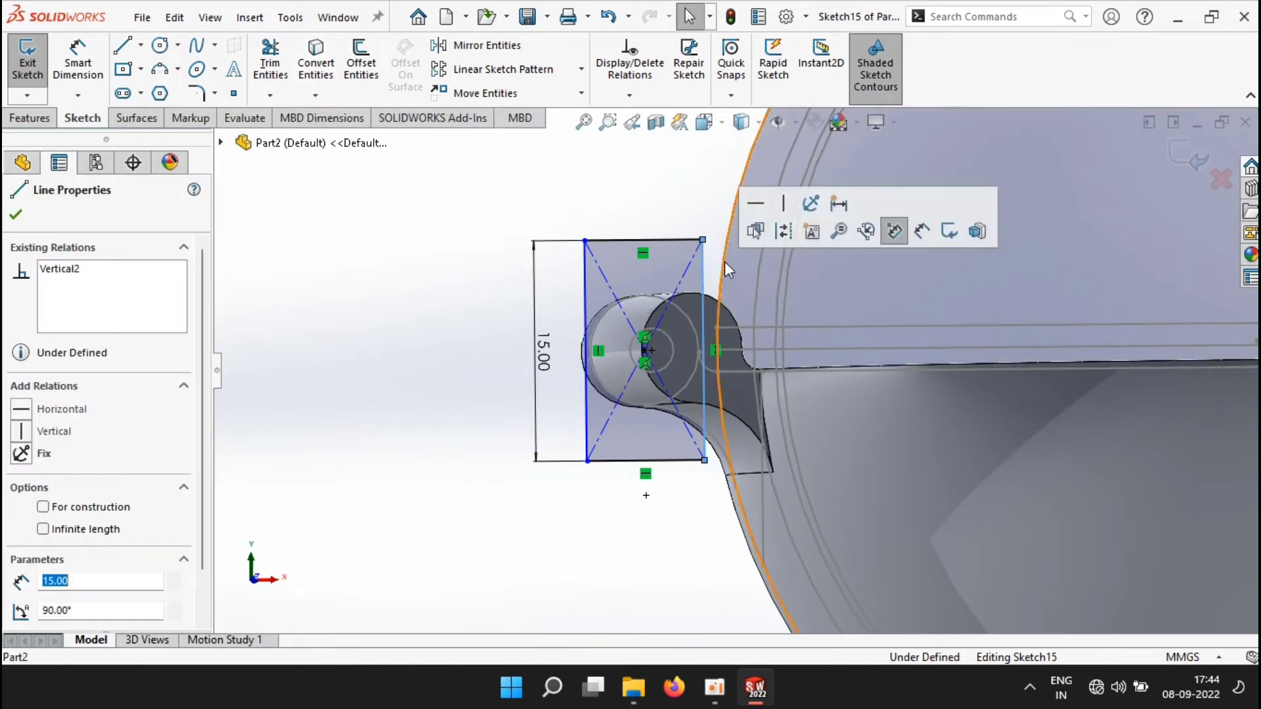
{"action": "left_click", "coordinate": [724, 262], "text": "ctrl"}
{"action": "left_click", "coordinate": [847, 205]}
{"action": "left_click", "coordinate": [655, 184]}
{"action": "scroll", "coordinate": [637, 247], "scroll_direction": "up", "scroll_amount": 1}
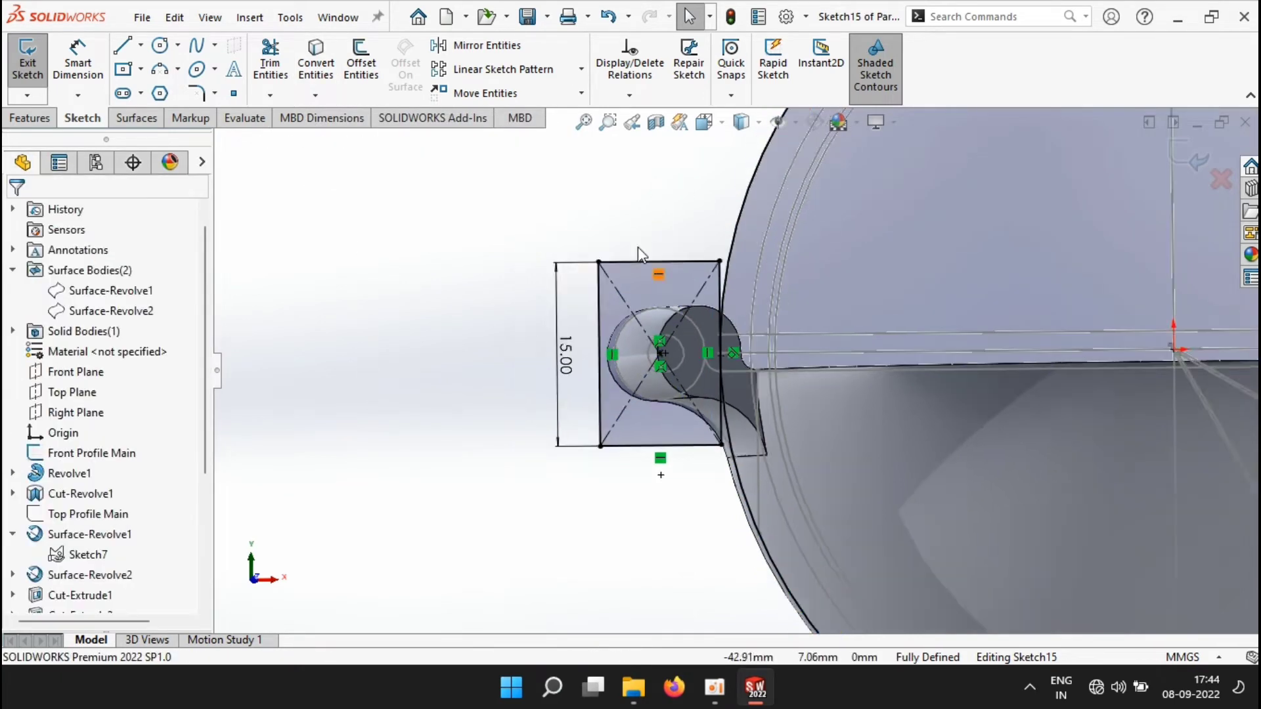
- Cut-extrude the rectangle region 10 mm with Mid Plane direction to open a gap in the middle of the hook
{"action": "mouse_move", "coordinate": [637, 247]}
{"action": "middle_mouse_down"}
{"action": "mouse_move", "coordinate": [648, 320]}
{"action": "mouse_move", "coordinate": [631, 235]}
{"action": "middle_mouse_up"}
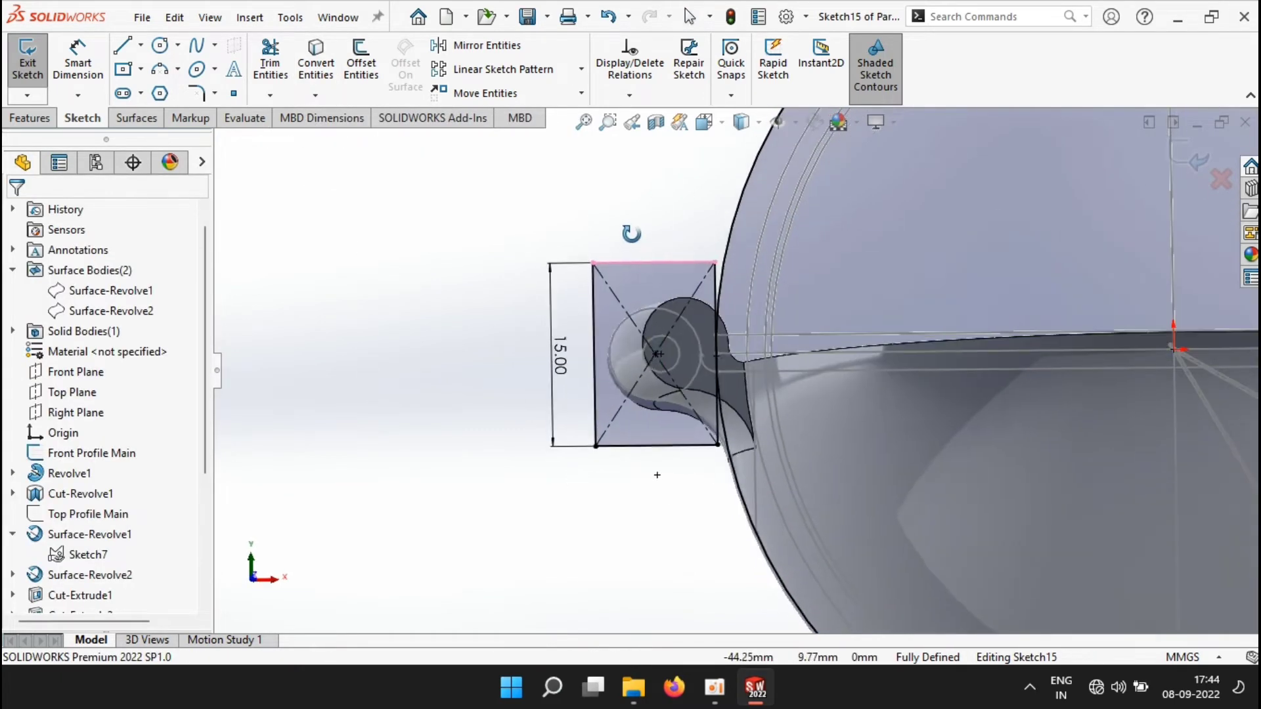
{"action": "left_click", "coordinate": [29, 116]}
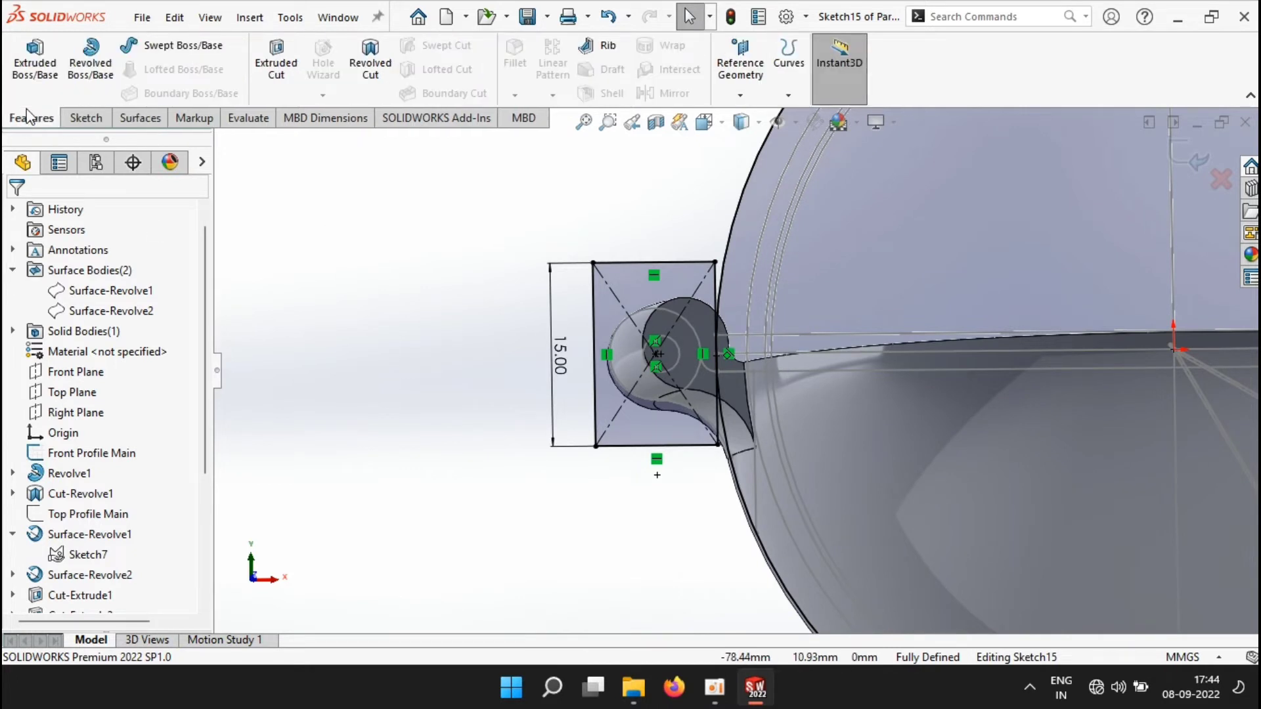
{"action": "left_click", "coordinate": [277, 65]}
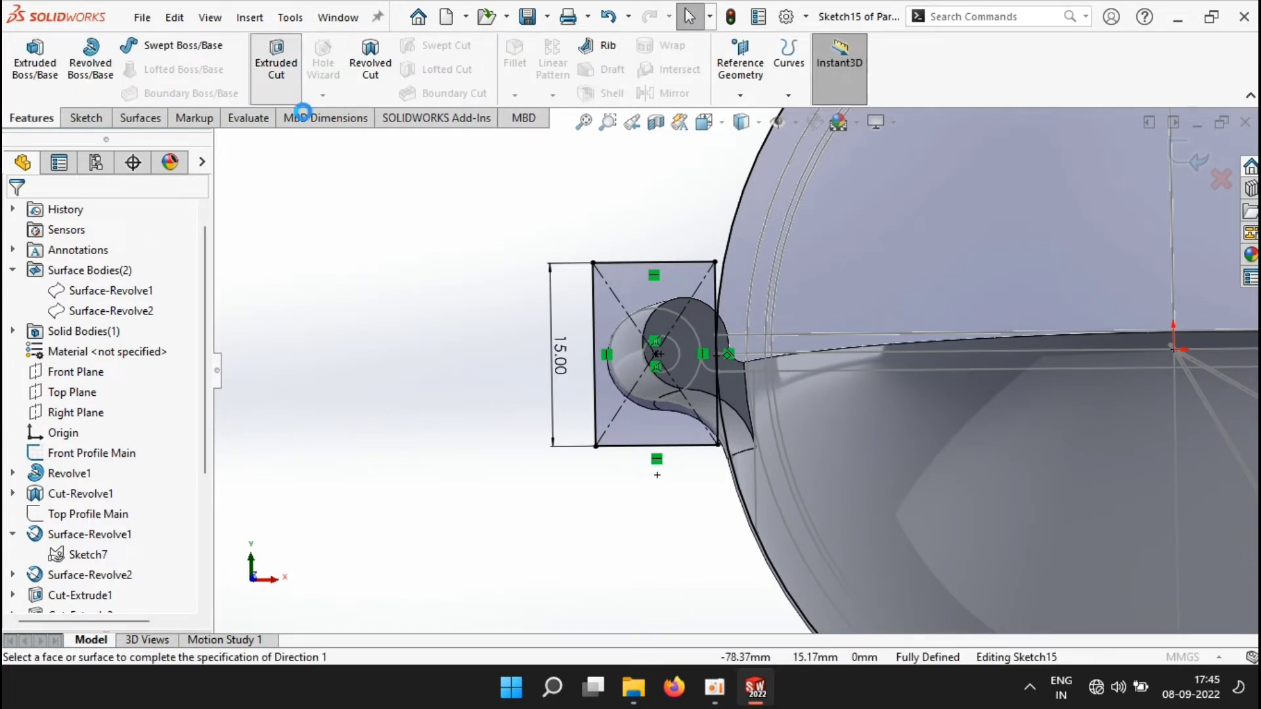
{"action": "left_click", "coordinate": [85, 330]}
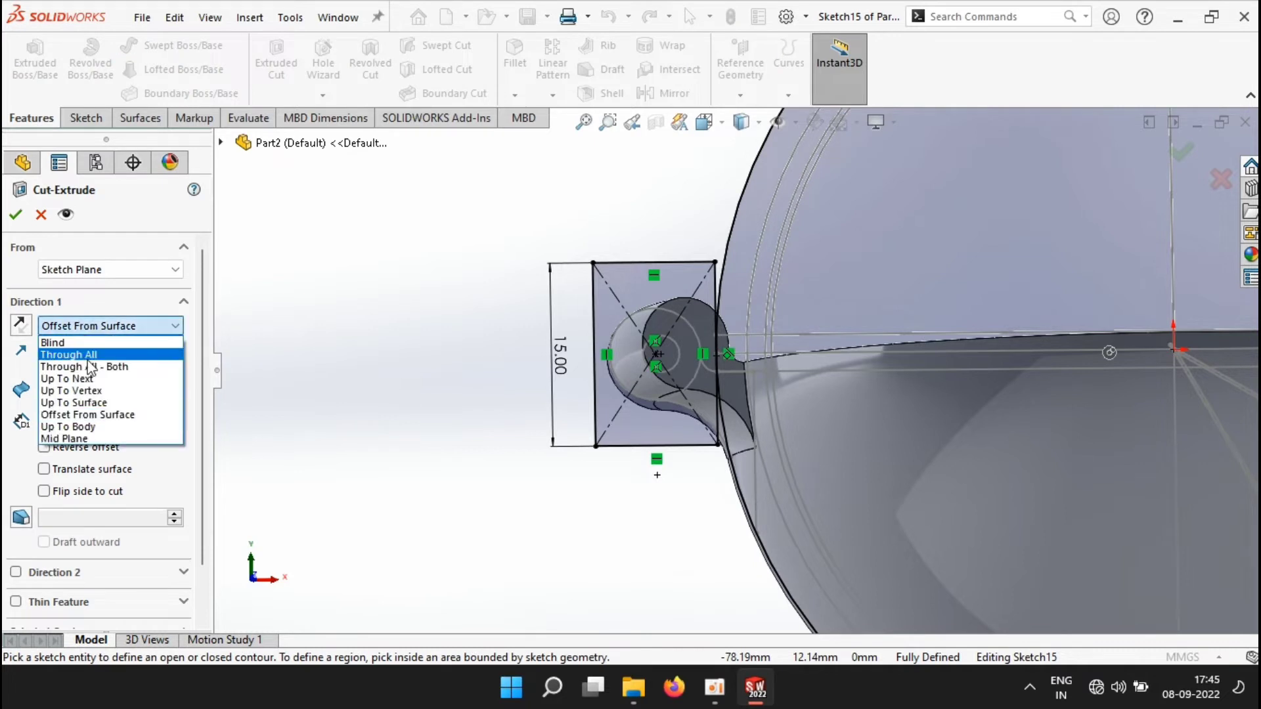
{"action": "left_click", "coordinate": [99, 438]}
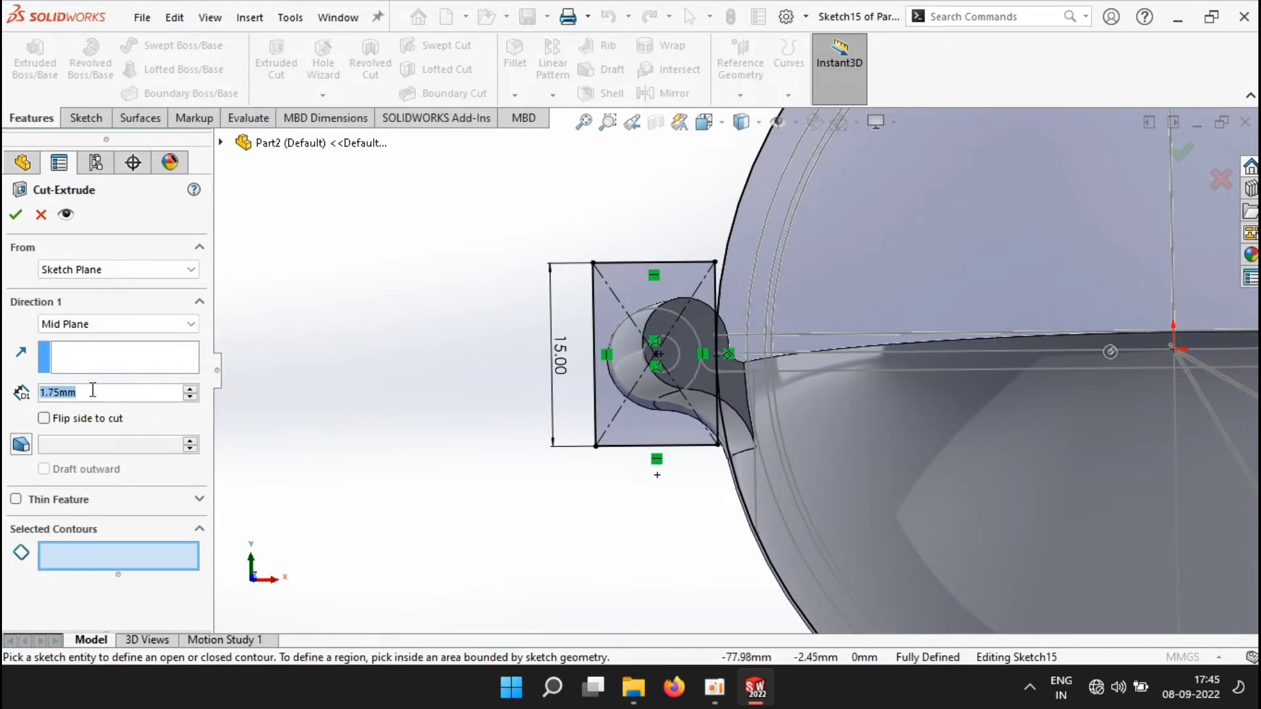
{"action": "type", "text": "10"}
{"action": "key", "text": "Return"}
{"action": "left_click", "coordinate": [632, 379]}
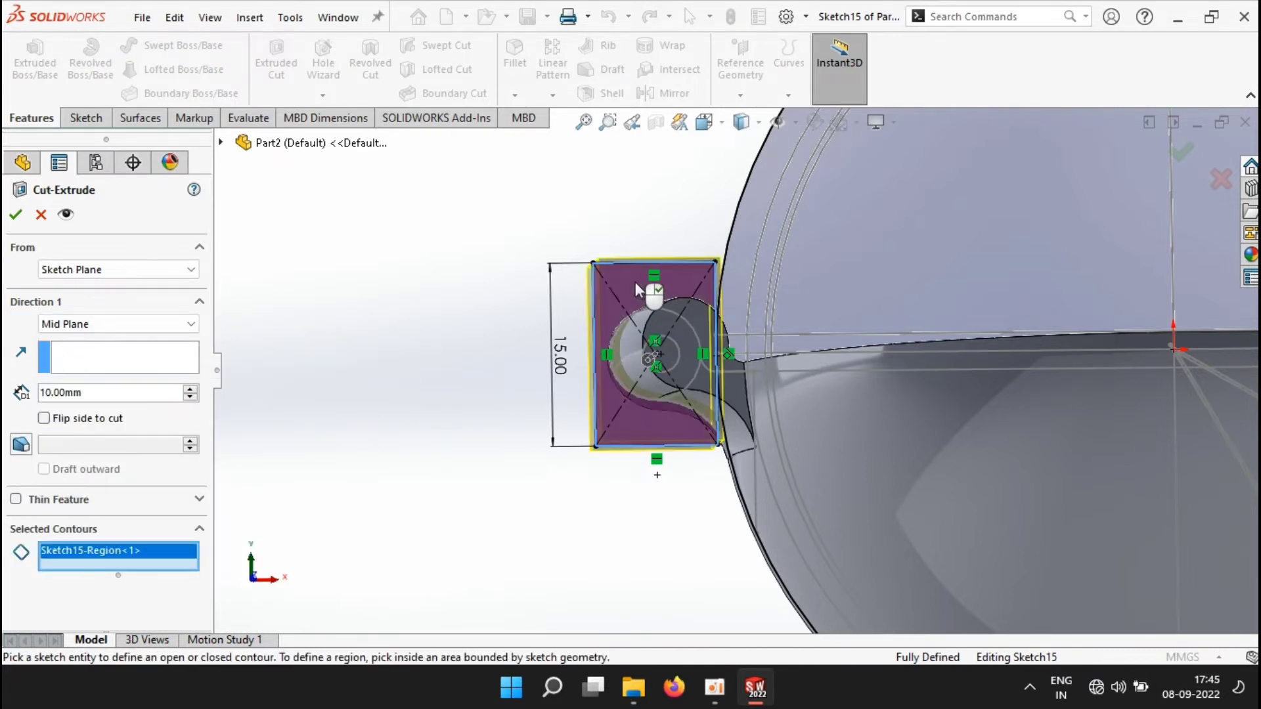
{"action": "mouse_move", "coordinate": [506, 307]}
{"action": "middle_mouse_down"}
{"action": "mouse_move", "coordinate": [535, 389]}
{"action": "mouse_move", "coordinate": [496, 368]}
{"action": "middle_mouse_up"}
{"action": "left_click", "coordinate": [16, 214]}
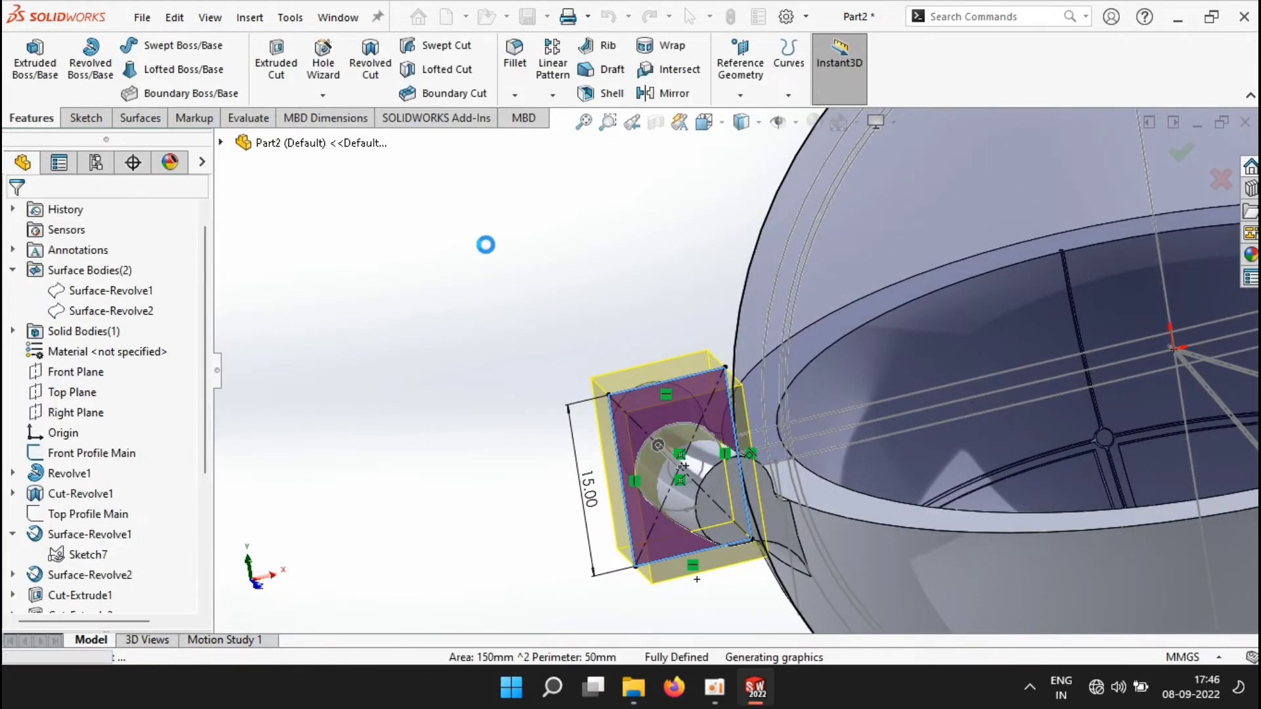
- Start a Front Plane sketch and convert the hook profile's inner 3 mm circle into it
{"action": "middle_click_drag", "start_coordinate": [487, 245], "coordinate": [517, 307]}
{"action": "scroll", "coordinate": [489, 380], "scroll_direction": "up", "scroll_amount": 3}
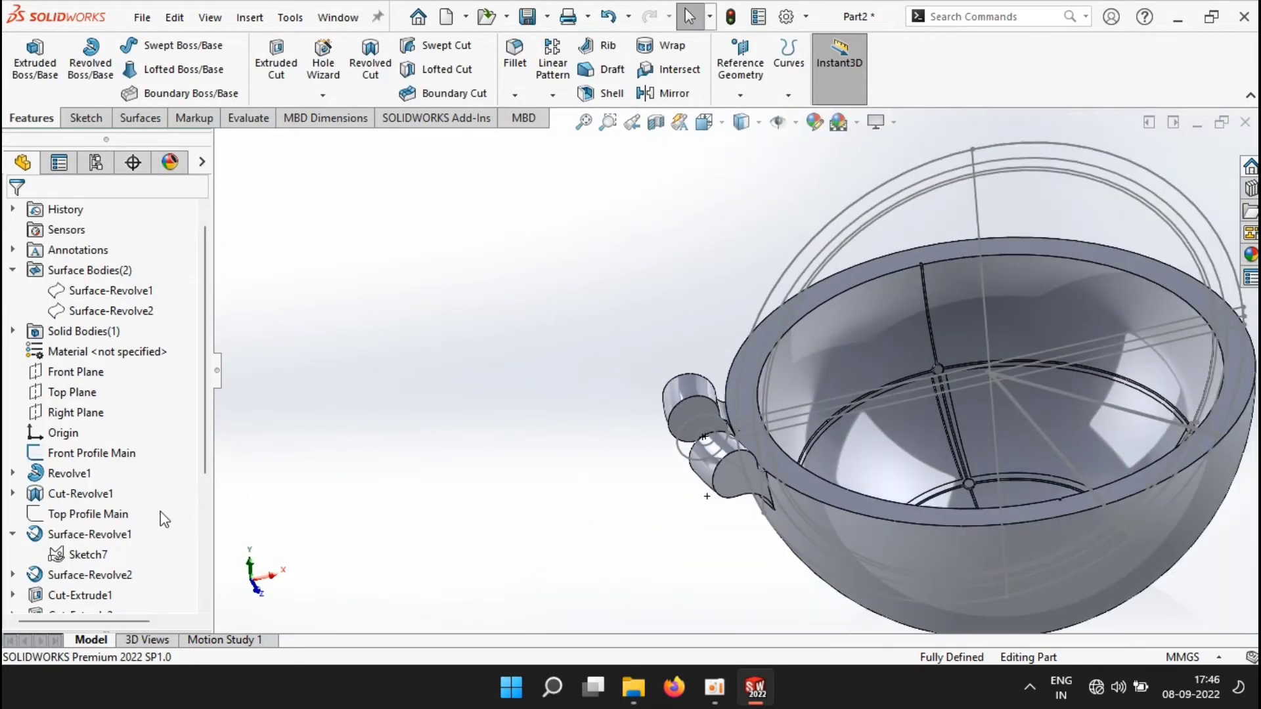
{"action": "scroll", "coordinate": [162, 515], "scroll_direction": "down", "scroll_amount": 4}
{"action": "scroll", "coordinate": [58, 231], "scroll_direction": "up", "scroll_amount": 3}
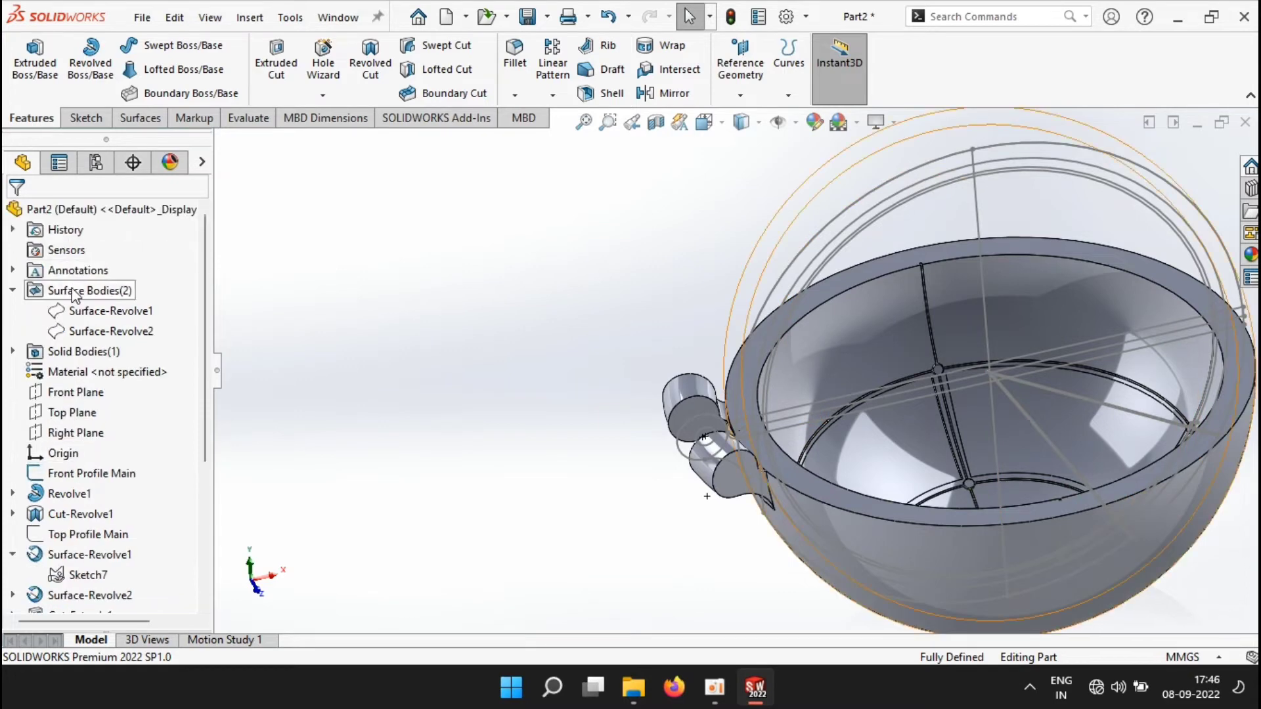
{"action": "left_click", "coordinate": [69, 392]}
{"action": "left_click", "coordinate": [85, 118]}
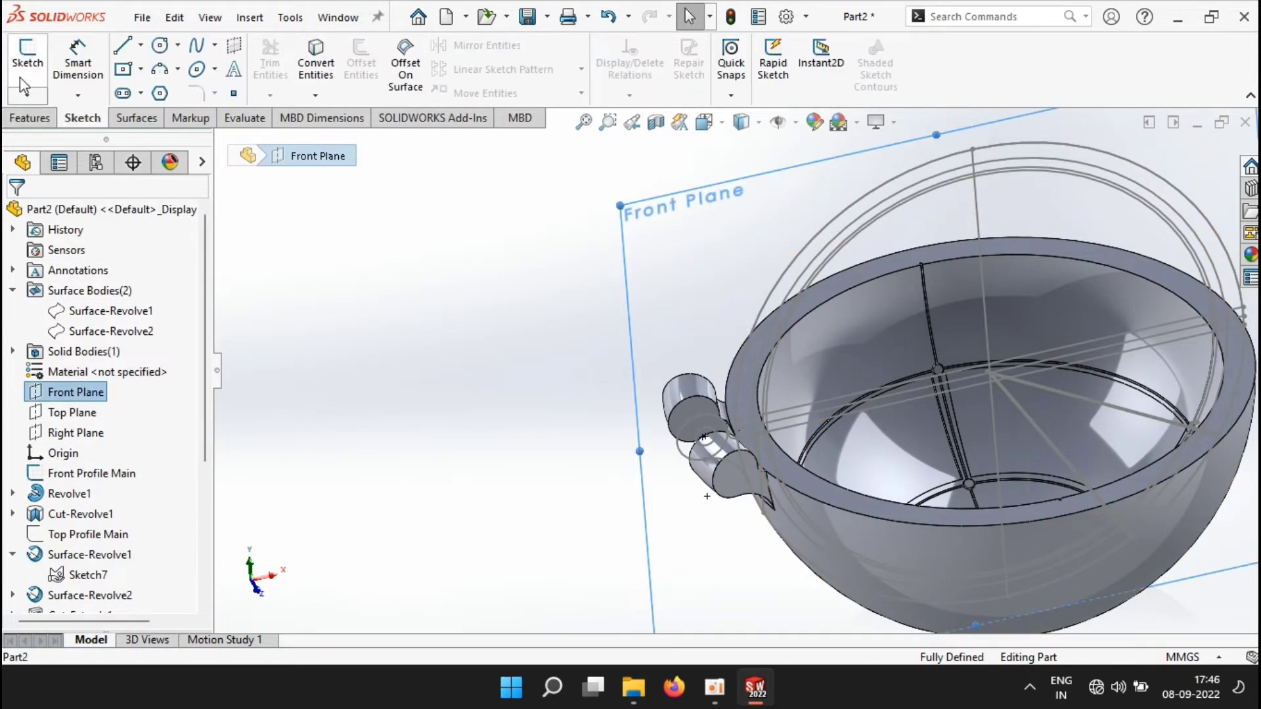
{"action": "left_click", "coordinate": [21, 69]}
{"action": "scroll", "coordinate": [510, 384], "scroll_direction": "down", "scroll_amount": 3}
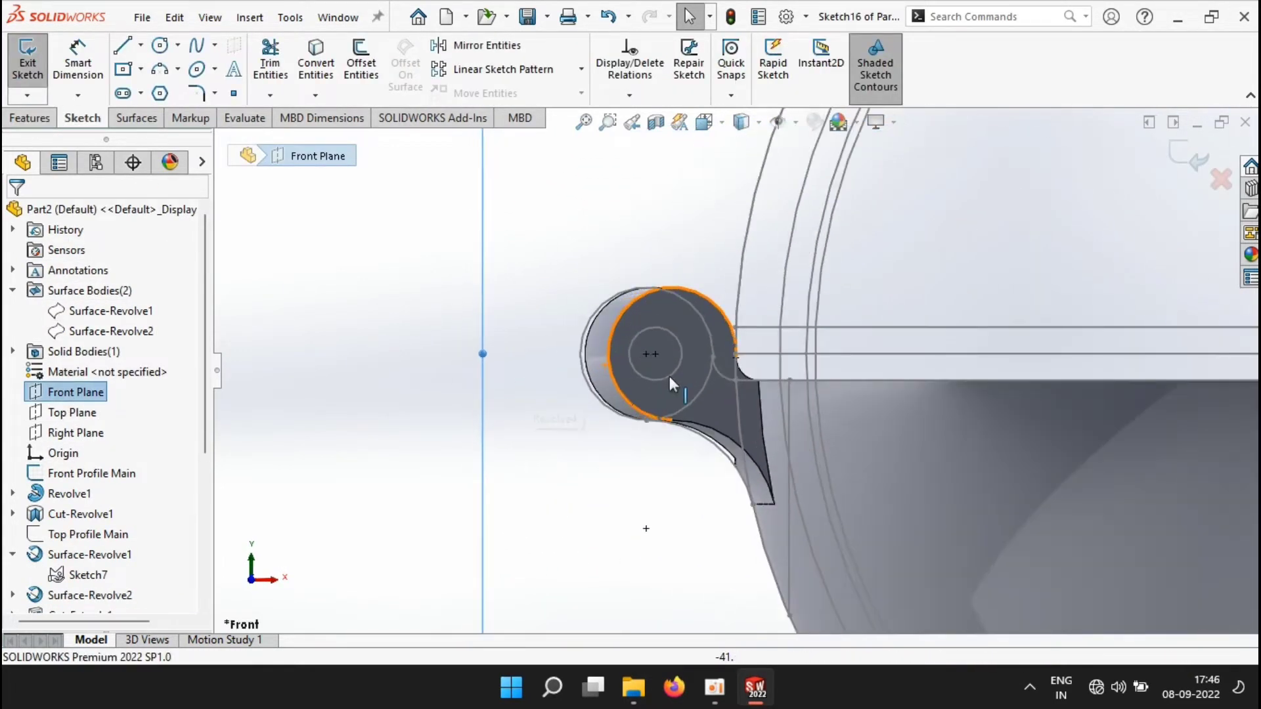
{"action": "left_click", "coordinate": [672, 376]}
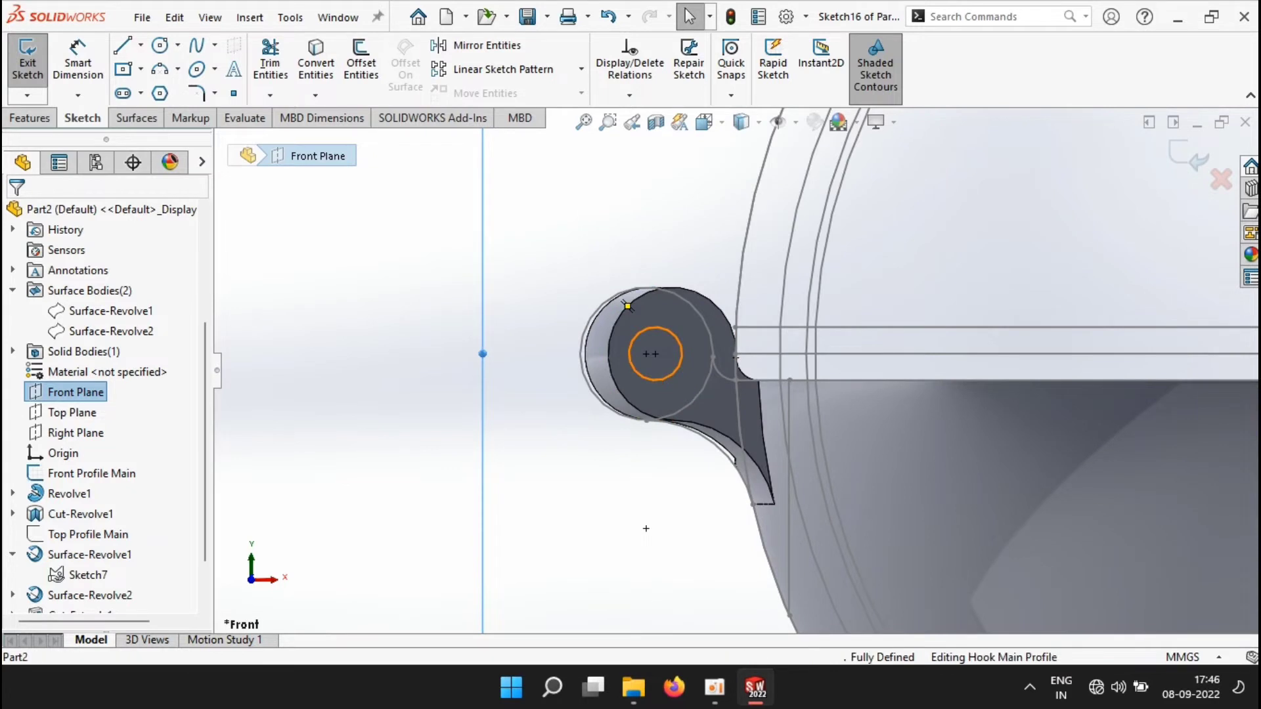
{"action": "left_click", "coordinate": [316, 63]}
- Boss-extrude the 3 mm circle Up To Next in both directions to form the pin between the two hook halves
{"action": "left_click", "coordinate": [51, 122]}
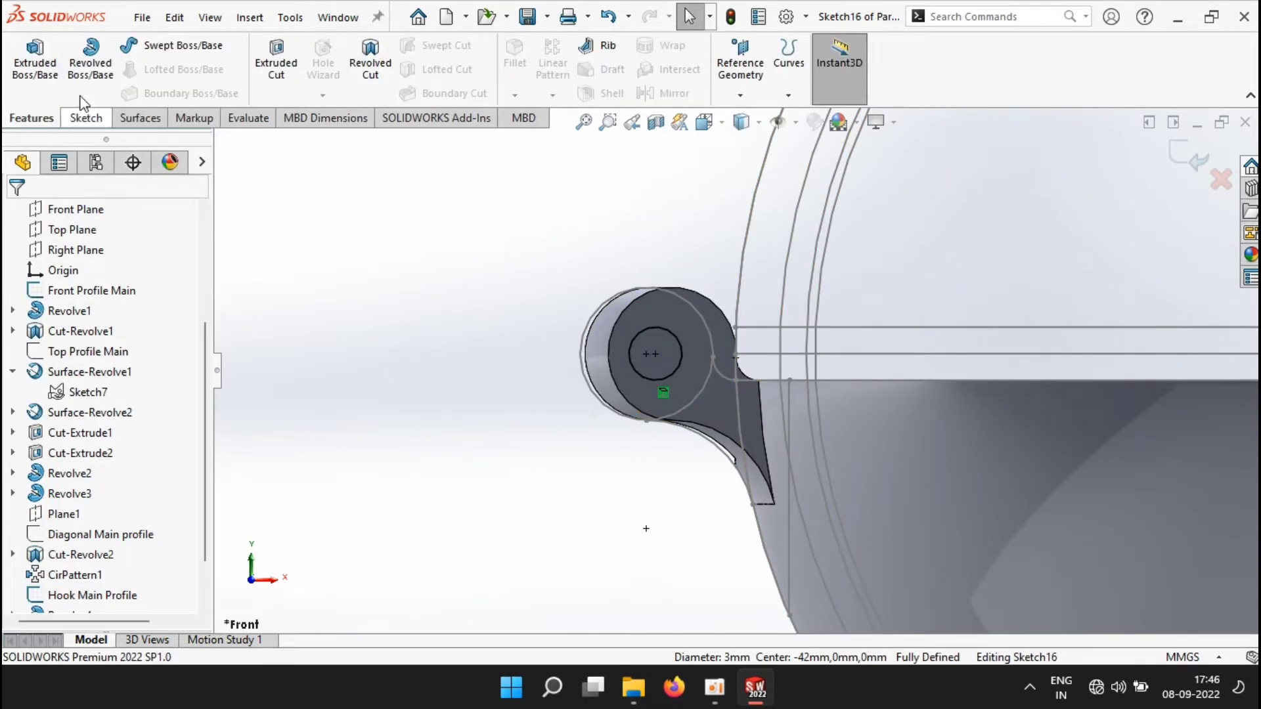
{"action": "left_click", "coordinate": [41, 70]}
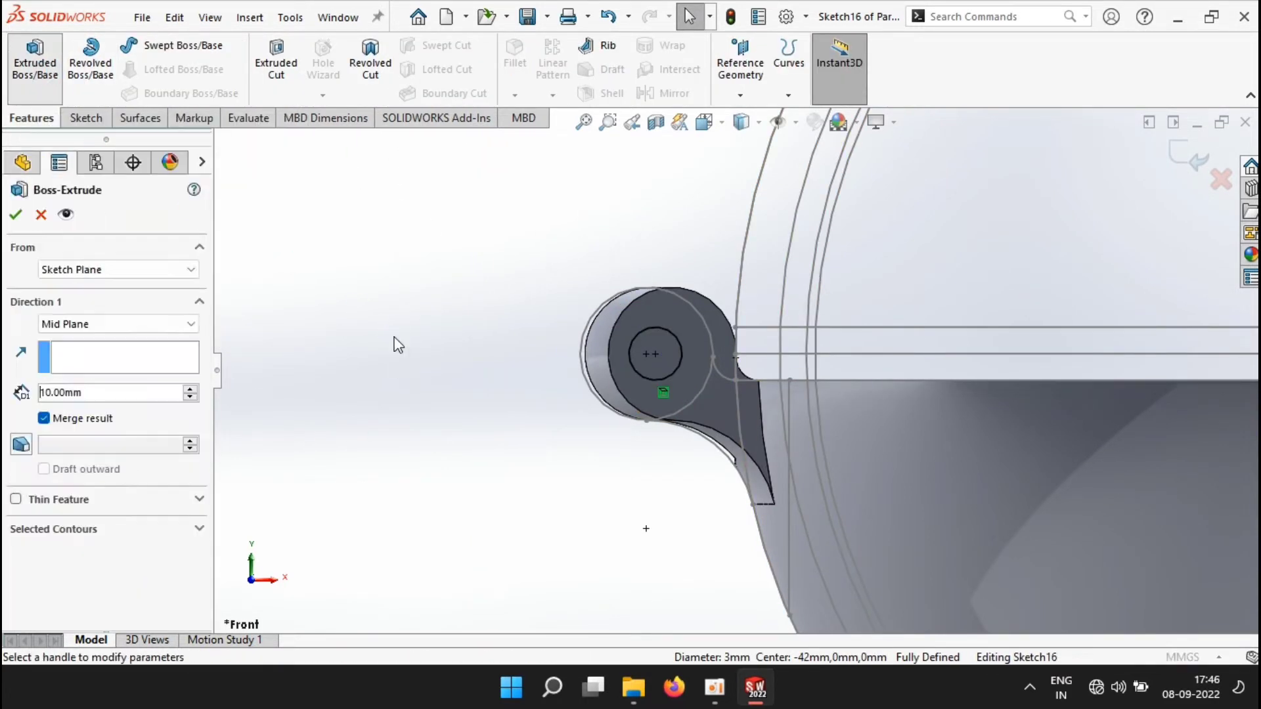
{"action": "left_click", "coordinate": [89, 330]}
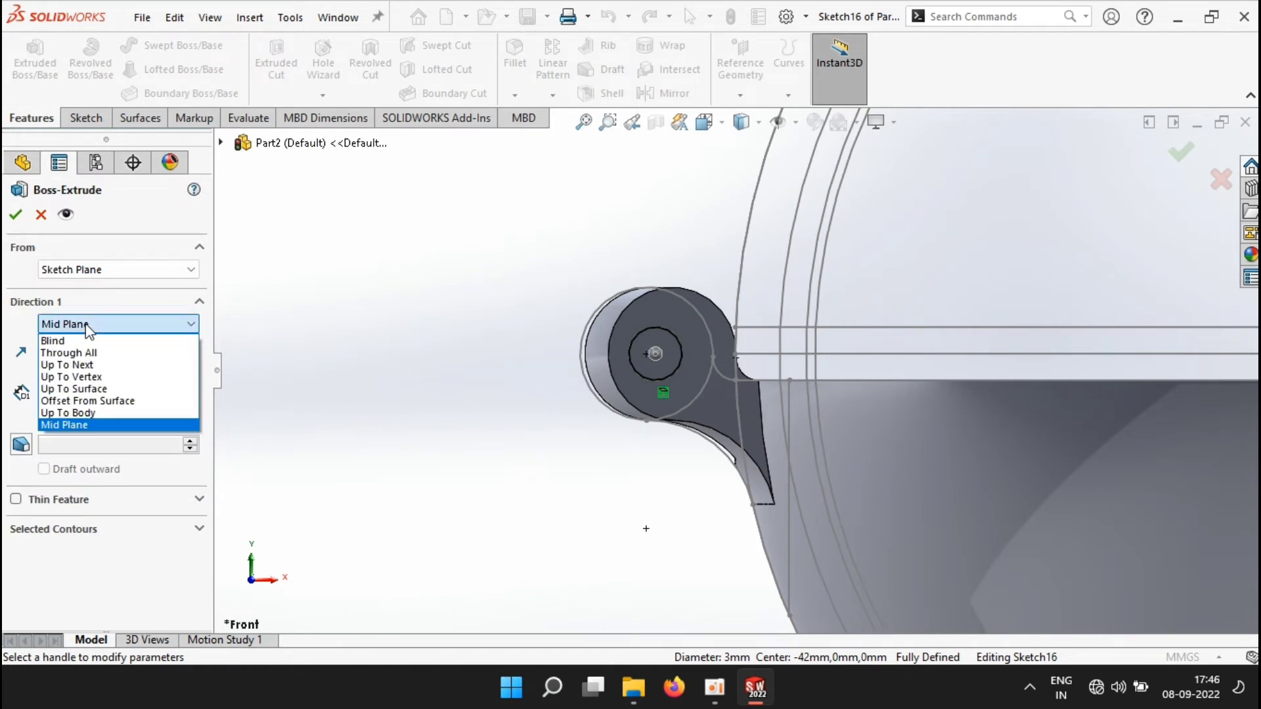
{"action": "left_click", "coordinate": [98, 364]}
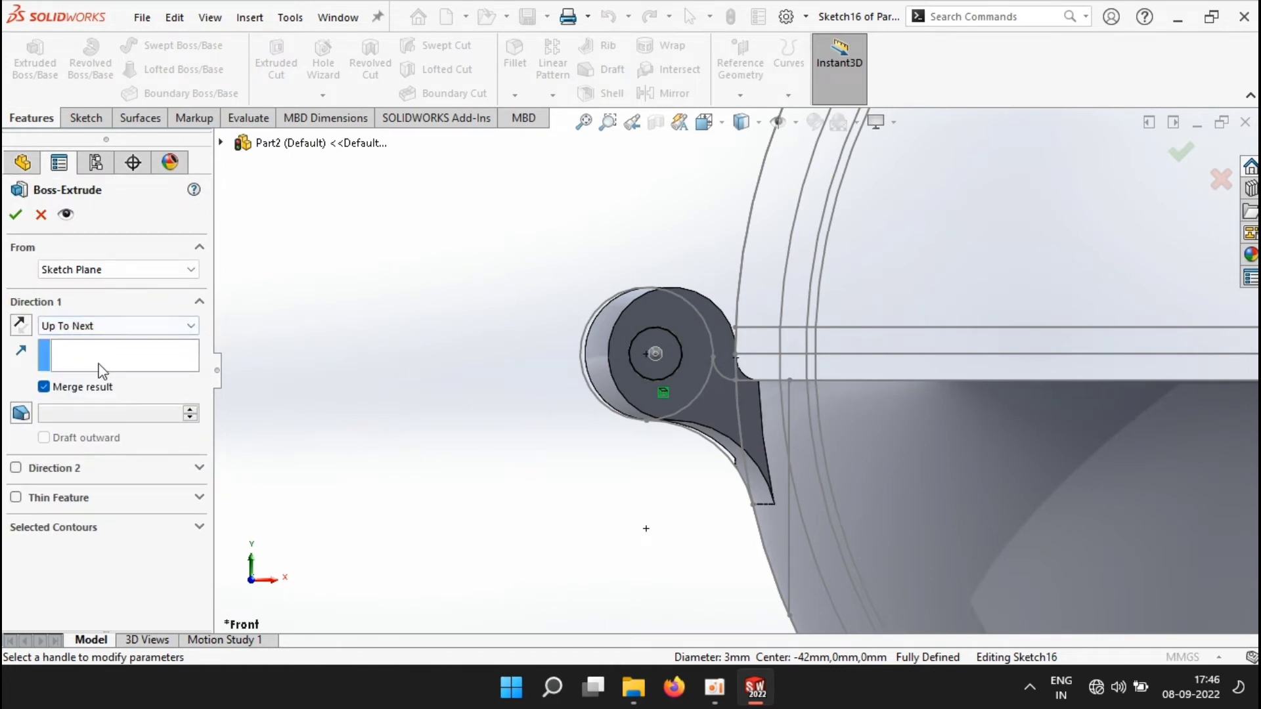
{"action": "left_click", "coordinate": [37, 469]}
{"action": "left_click", "coordinate": [99, 490]}
{"action": "left_click", "coordinate": [73, 530]}
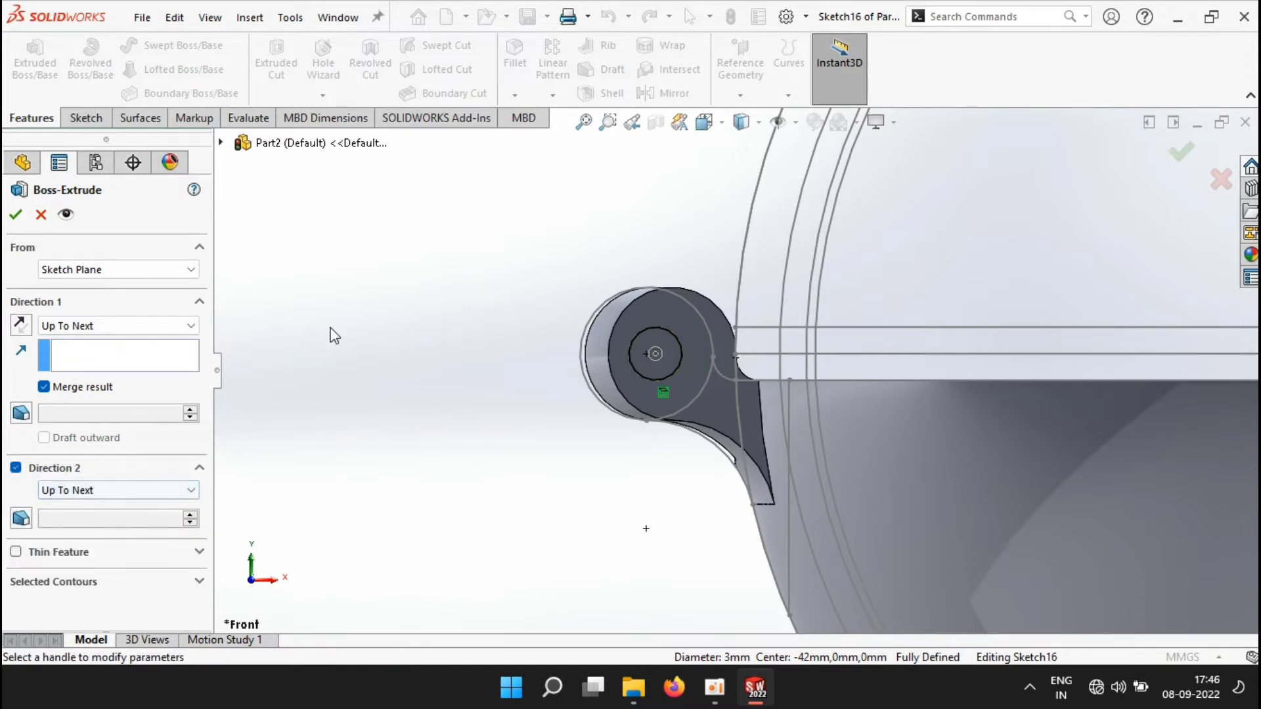
{"action": "middle_click_drag", "start_coordinate": [333, 332], "coordinate": [415, 453]}
{"action": "scroll", "coordinate": [514, 305], "scroll_direction": "up", "scroll_amount": 2}
{"action": "scroll", "coordinate": [502, 282], "scroll_direction": "down", "scroll_amount": 5}
{"action": "middle_click_drag", "start_coordinate": [294, 404], "coordinate": [295, 358]}
{"action": "left_click", "coordinate": [13, 220]}
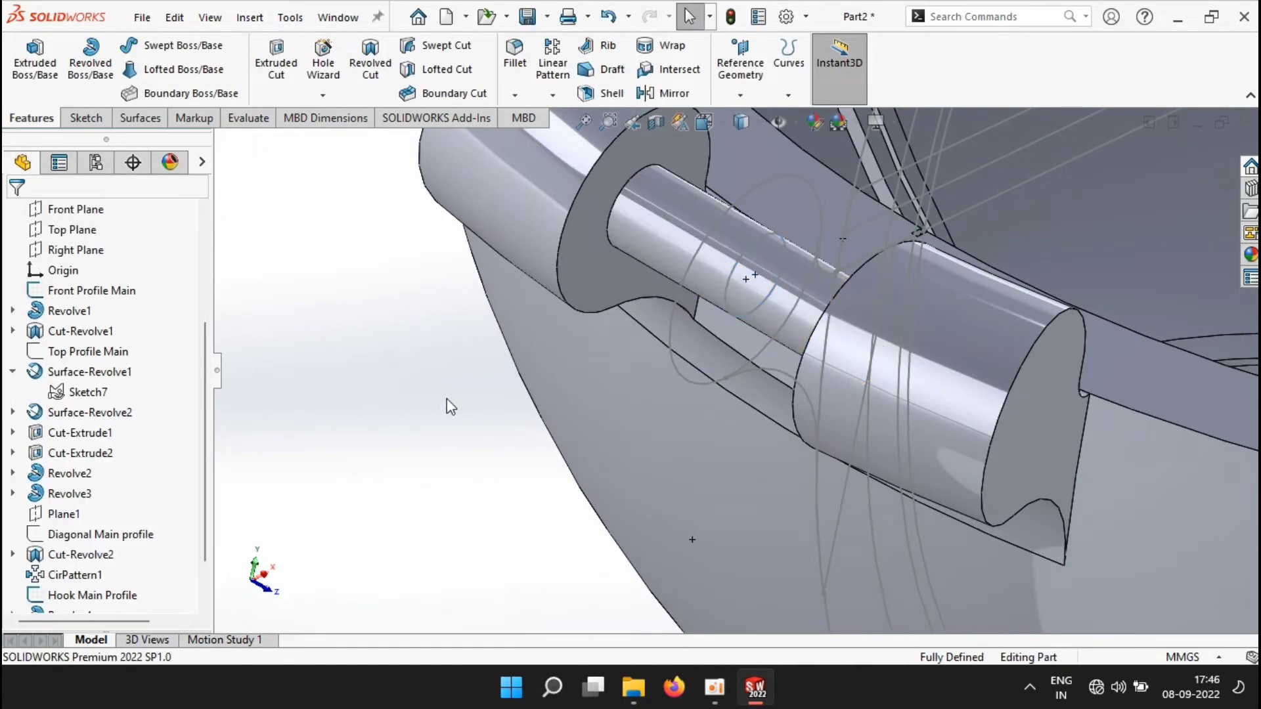
- Hide the Front Profile Main sketch around the bowl
{"action": "middle_click_drag", "start_coordinate": [444, 398], "coordinate": [423, 409]}
{"action": "scroll", "coordinate": [526, 404], "scroll_direction": "up", "scroll_amount": 5}
{"action": "middle_click_drag", "start_coordinate": [586, 393], "coordinate": [528, 478]}
{"action": "scroll", "coordinate": [526, 468], "scroll_direction": "up", "scroll_amount": 3}
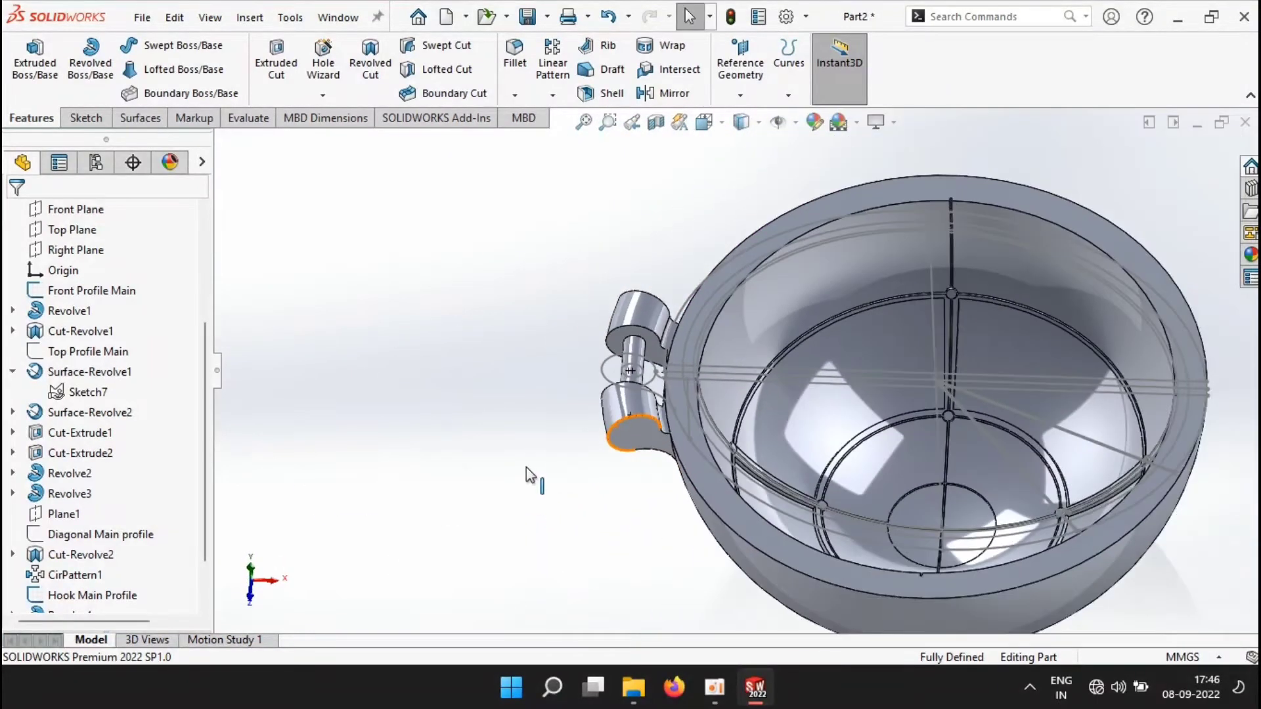
{"action": "scroll", "coordinate": [829, 471], "scroll_direction": "down", "scroll_amount": 1}
{"action": "middle_click_drag", "start_coordinate": [830, 471], "coordinate": [763, 389]}
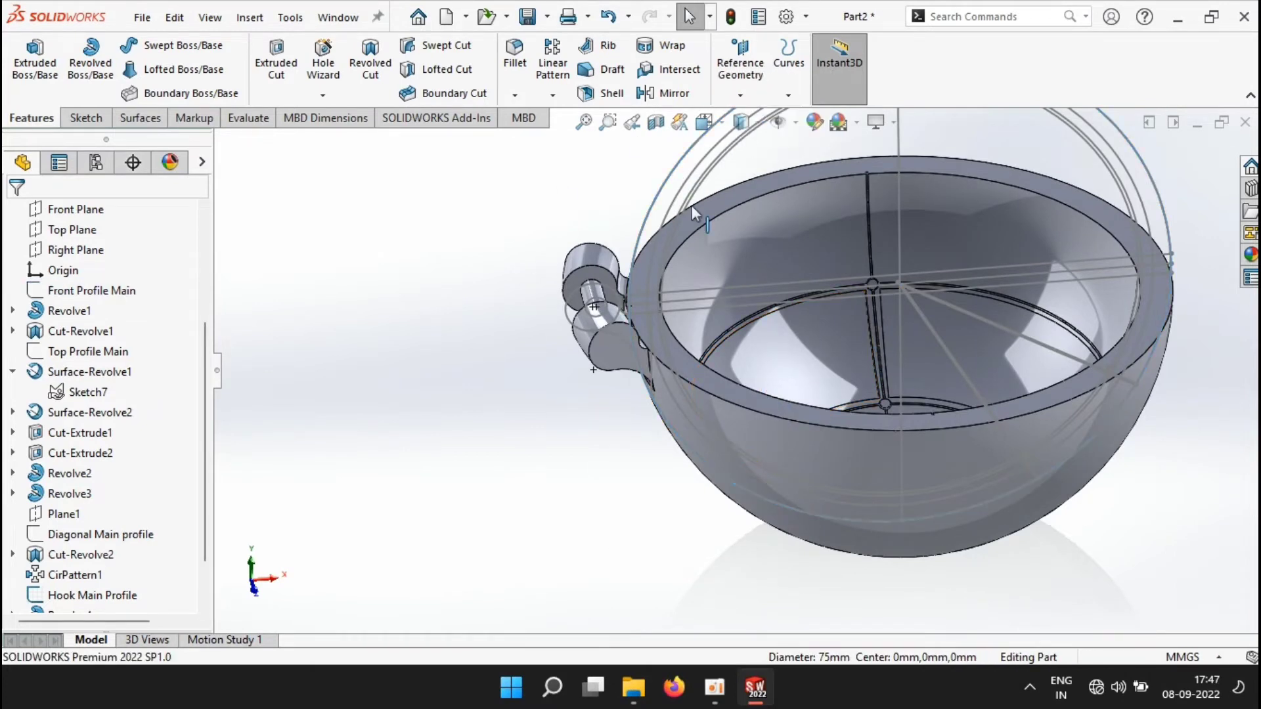
{"action": "left_click", "coordinate": [663, 189]}
{"action": "left_click", "coordinate": [734, 134]}
{"action": "scroll", "coordinate": [485, 302], "scroll_direction": "up", "scroll_amount": 3}
{"action": "mouse_move", "coordinate": [483, 365]}
{"action": "middle_mouse_down"}
{"action": "mouse_move", "coordinate": [486, 349]}
{"action": "mouse_move", "coordinate": [567, 483]}
{"action": "middle_mouse_up"}
- Start a Right Plane sketch and draw a 30 mm diameter circle centred on the origin
{"action": "left_click", "coordinate": [73, 250]}
{"action": "left_click", "coordinate": [69, 211]}
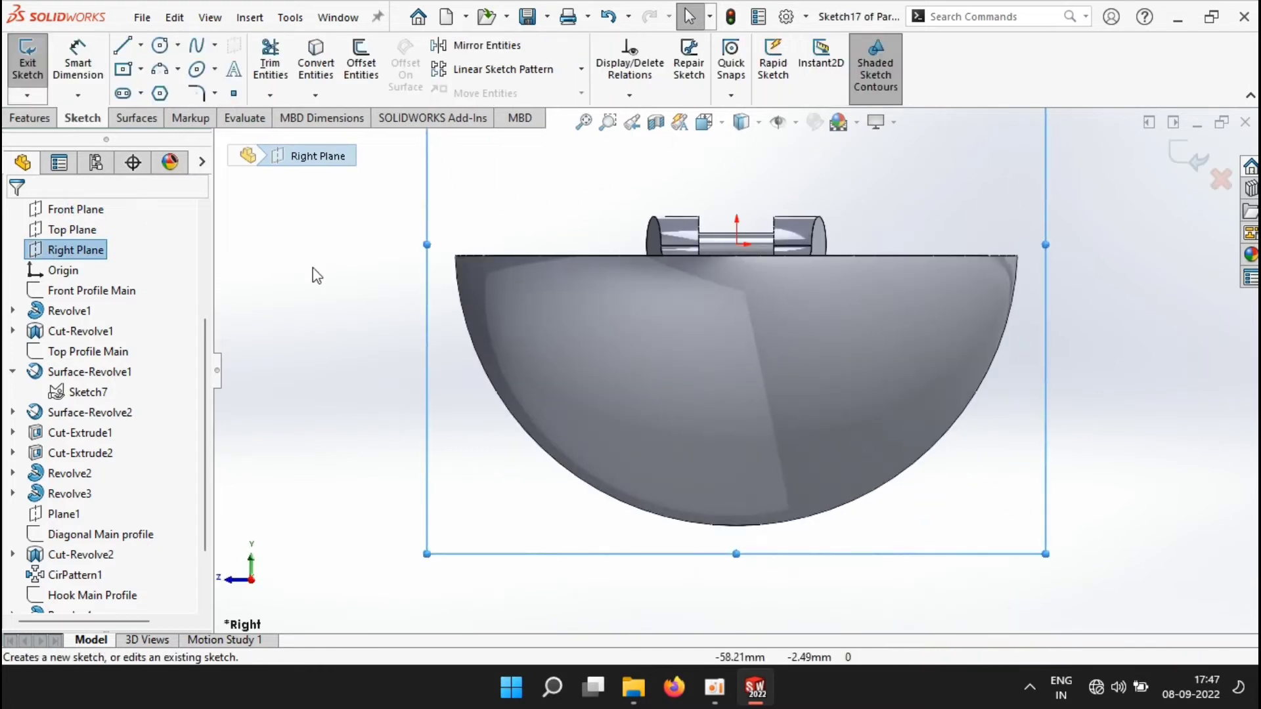
{"action": "left_click", "coordinate": [160, 46]}
{"action": "left_click", "coordinate": [737, 244]}
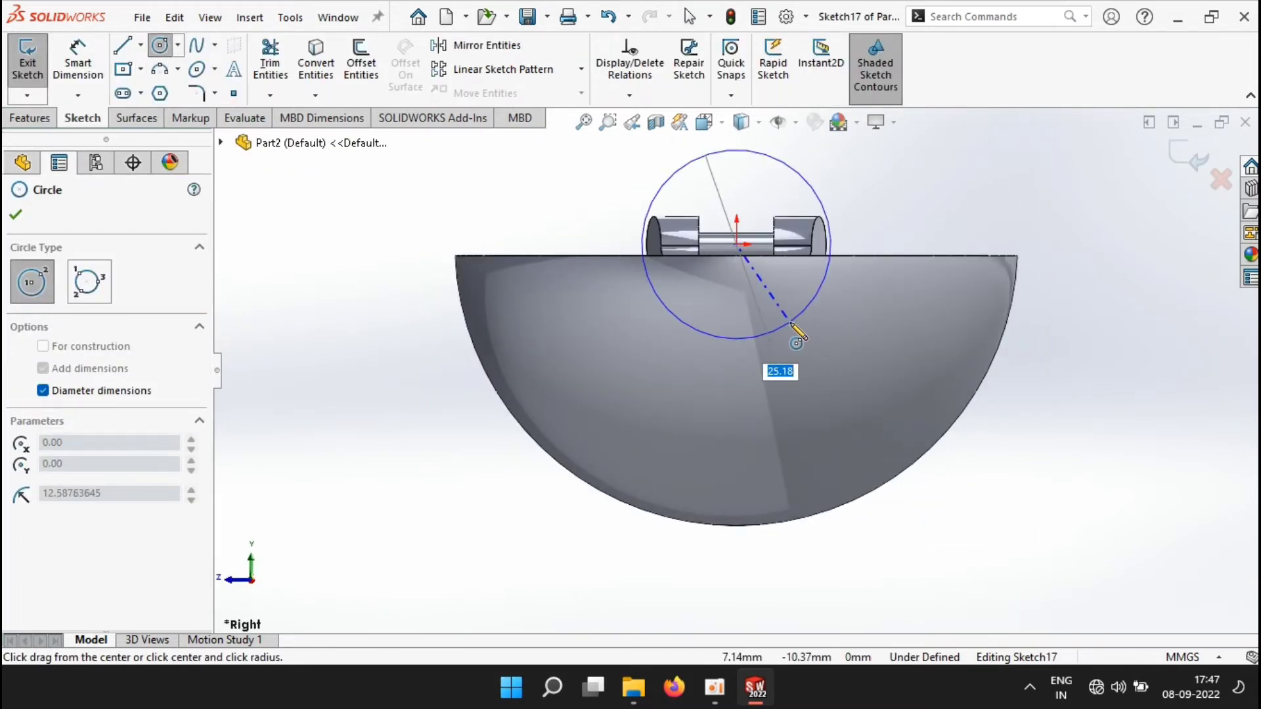
{"action": "type", "text": "0"}
{"action": "key", "text": "Return"}
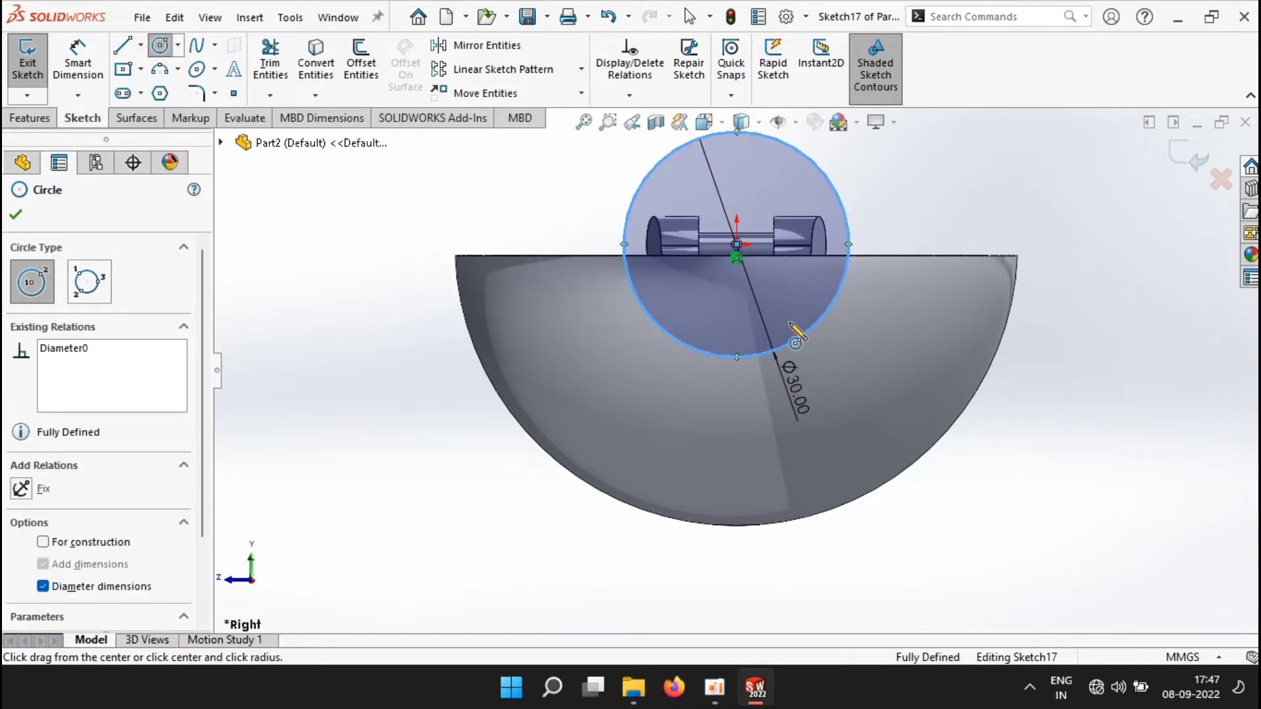
- Offset the 30 mm diameter circle 3 mm inward
{"action": "left_click", "coordinate": [360, 65]}
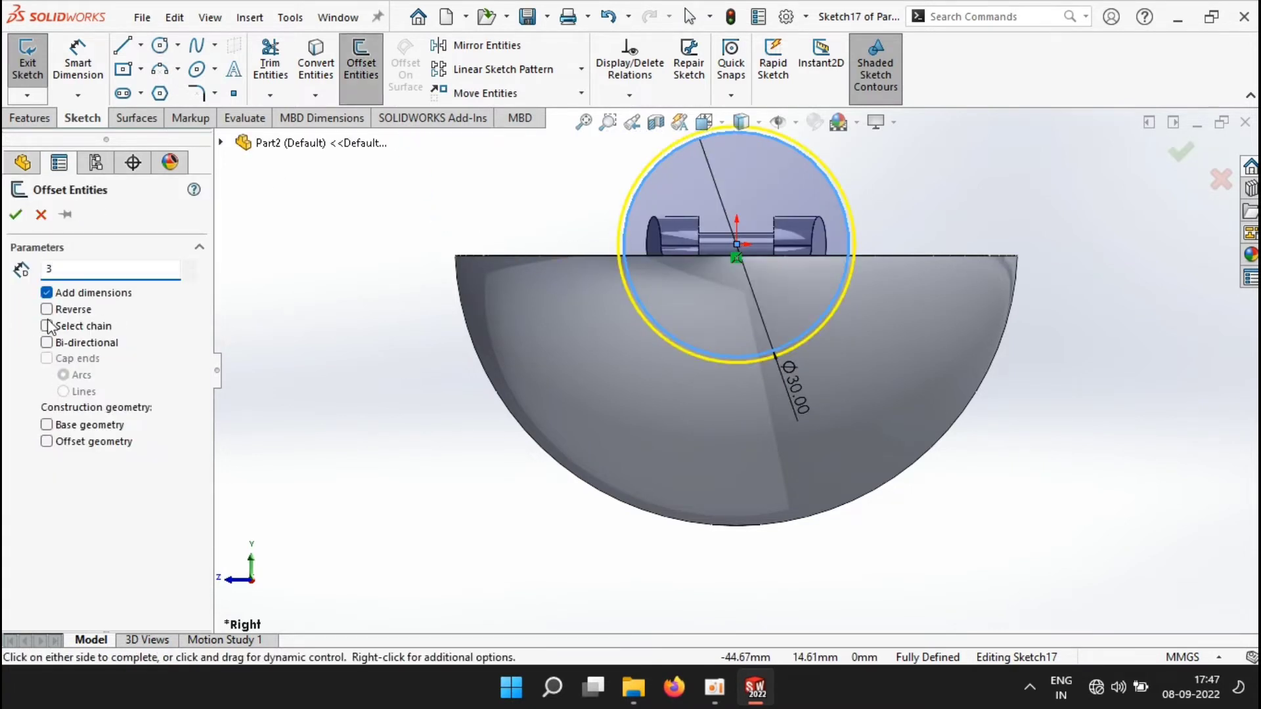
{"action": "key", "text": "Return"}
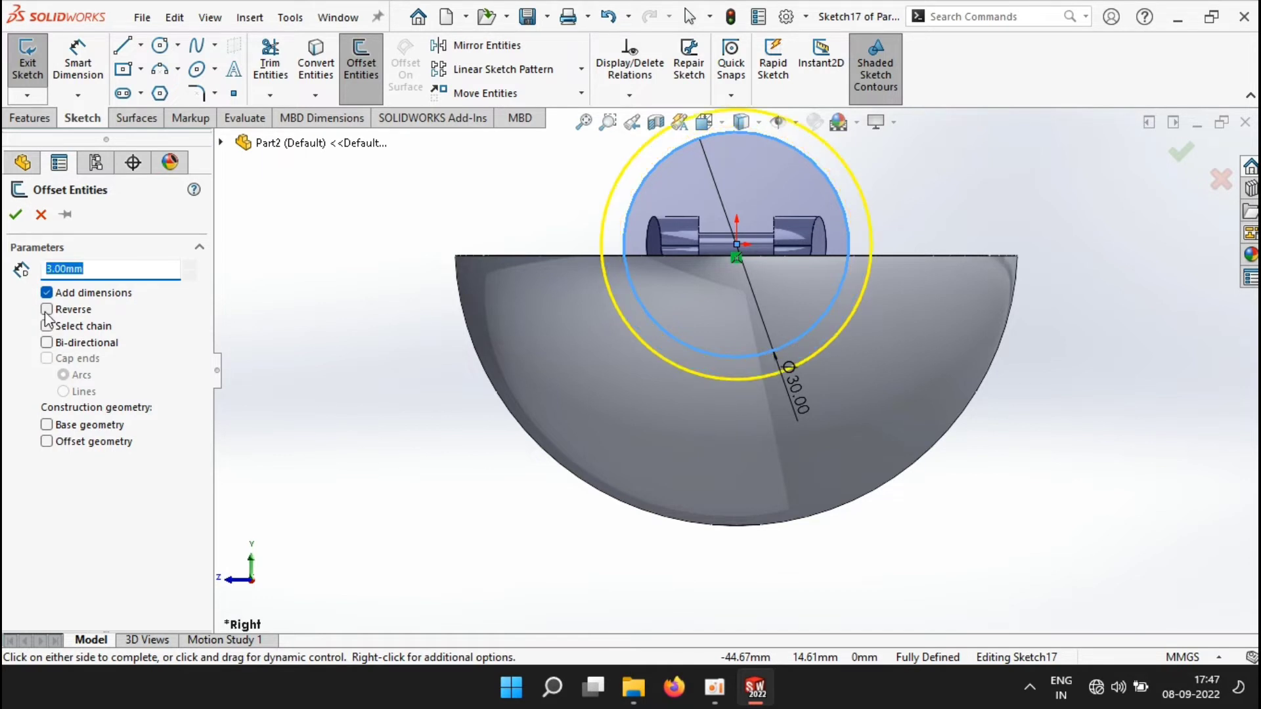
{"action": "left_click", "coordinate": [47, 309]}
{"action": "left_click", "coordinate": [17, 216]}
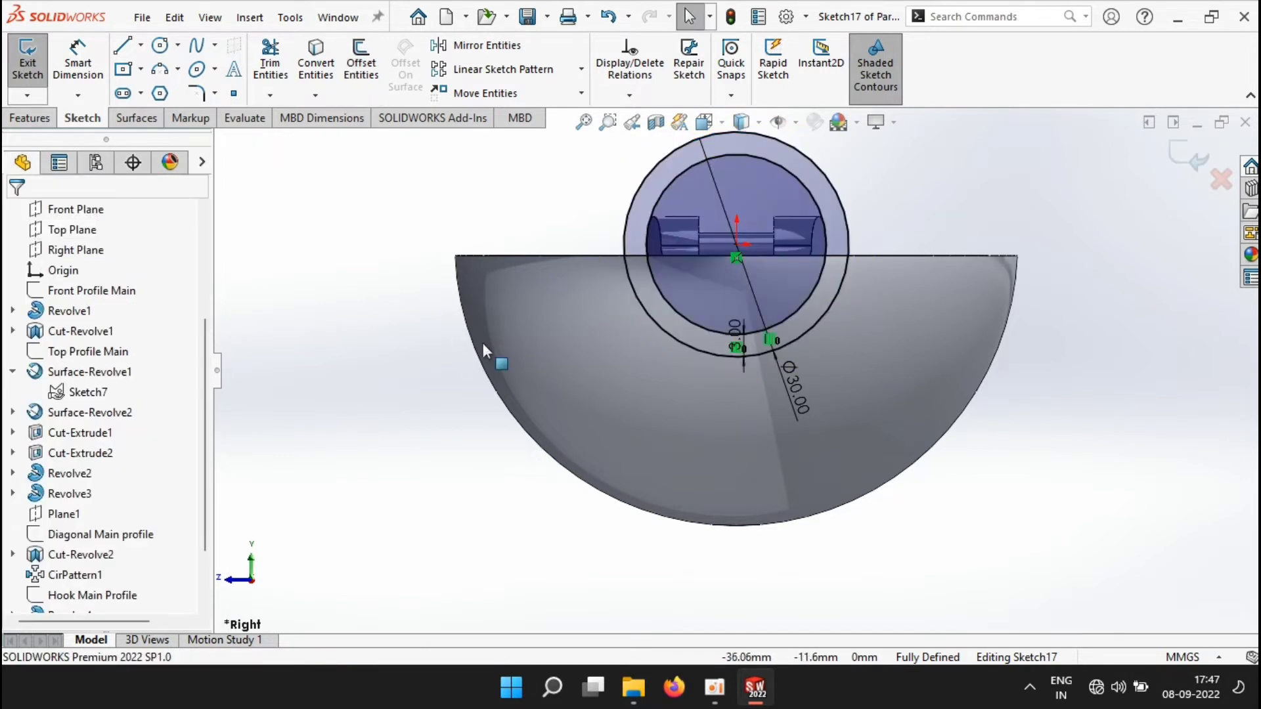
- Offset the inner circle a further 5 mm inward to make a third concentric circle
{"action": "left_click", "coordinate": [667, 305]}
{"action": "left_click", "coordinate": [361, 65]}
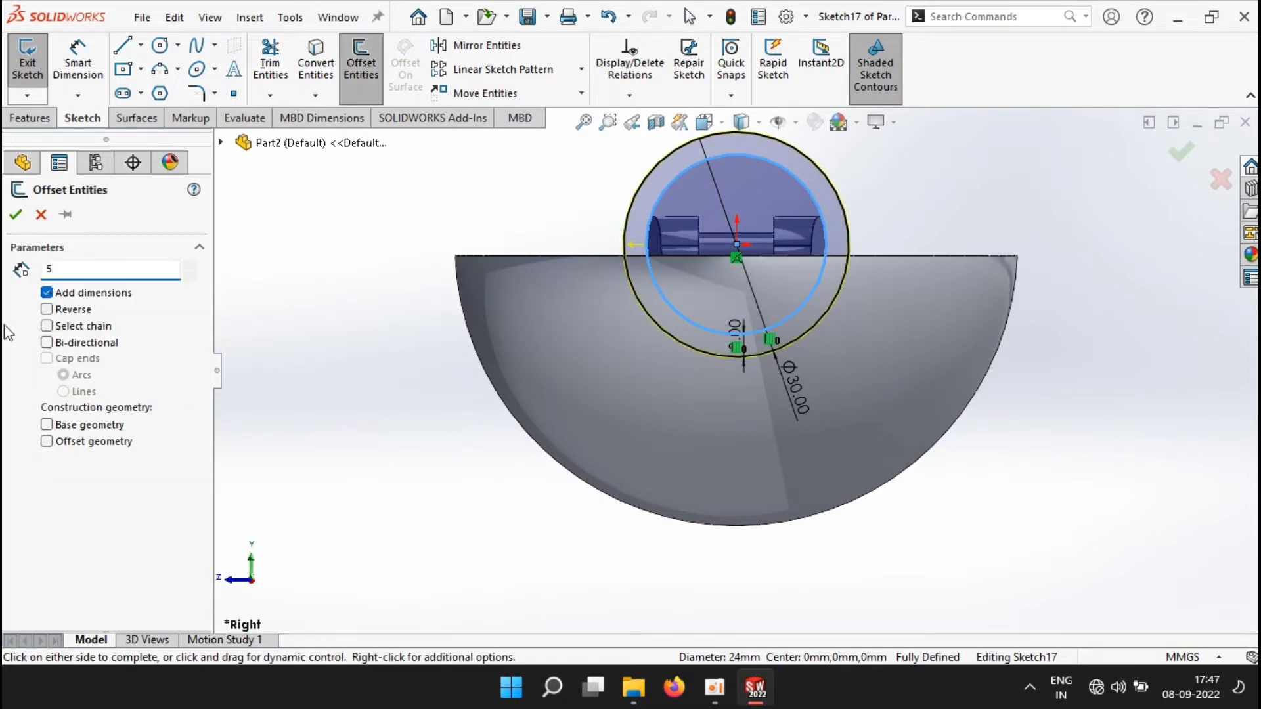
{"action": "key", "text": "Return"}
{"action": "left_click", "coordinate": [48, 309]}
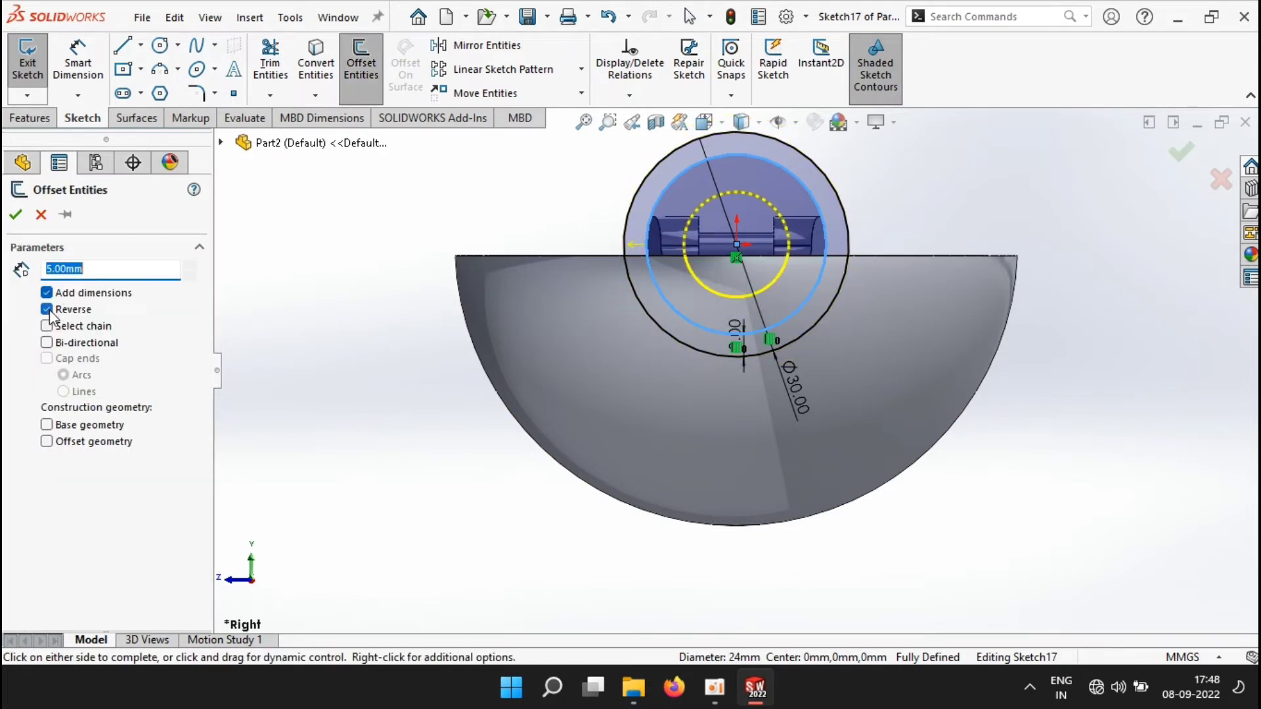
{"action": "left_click", "coordinate": [15, 215]}
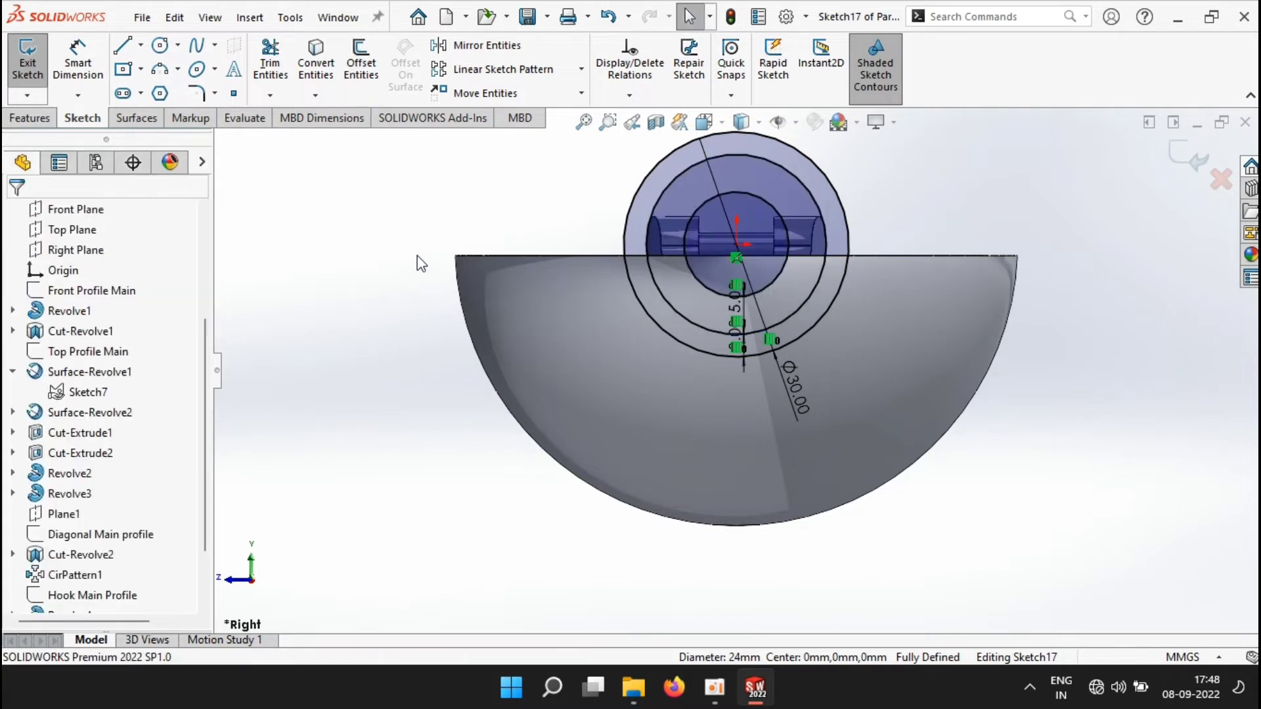
- Finish the concentric circles sketch and rename it Button Main Profiles
{"action": "left_click", "coordinate": [1195, 170]}
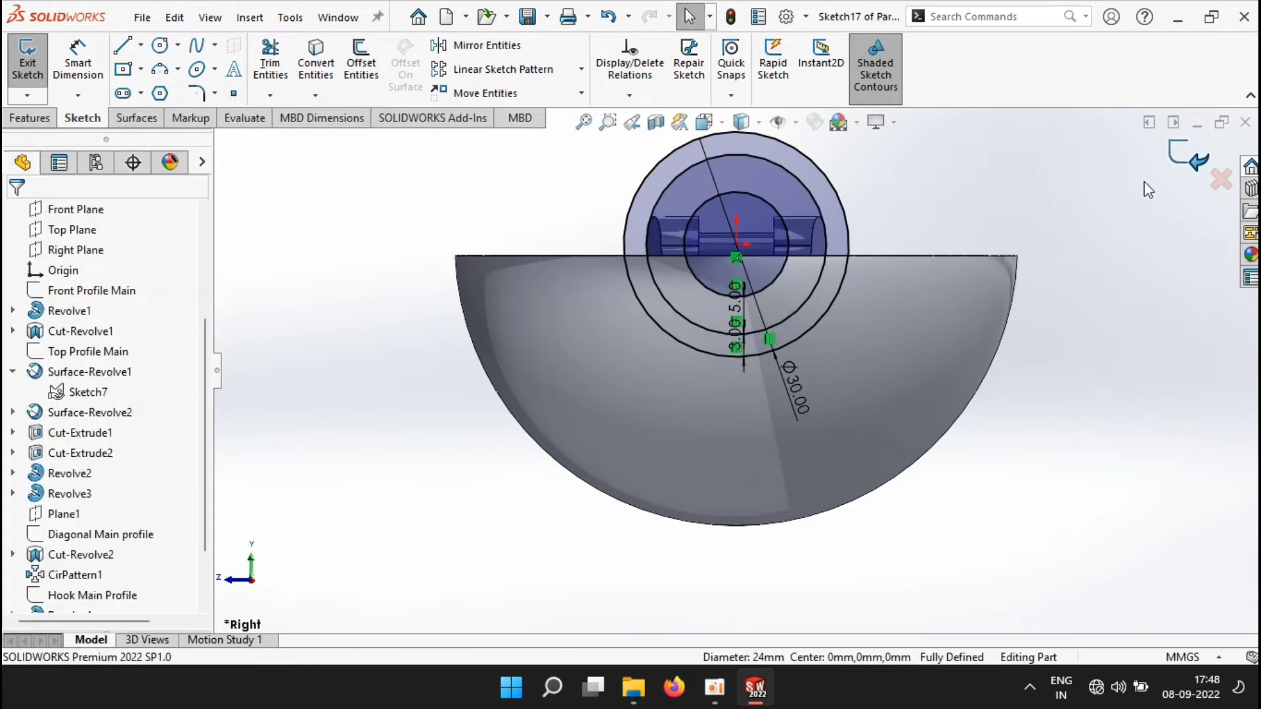
{"action": "scroll", "coordinate": [65, 566], "scroll_direction": "down", "scroll_amount": 2}
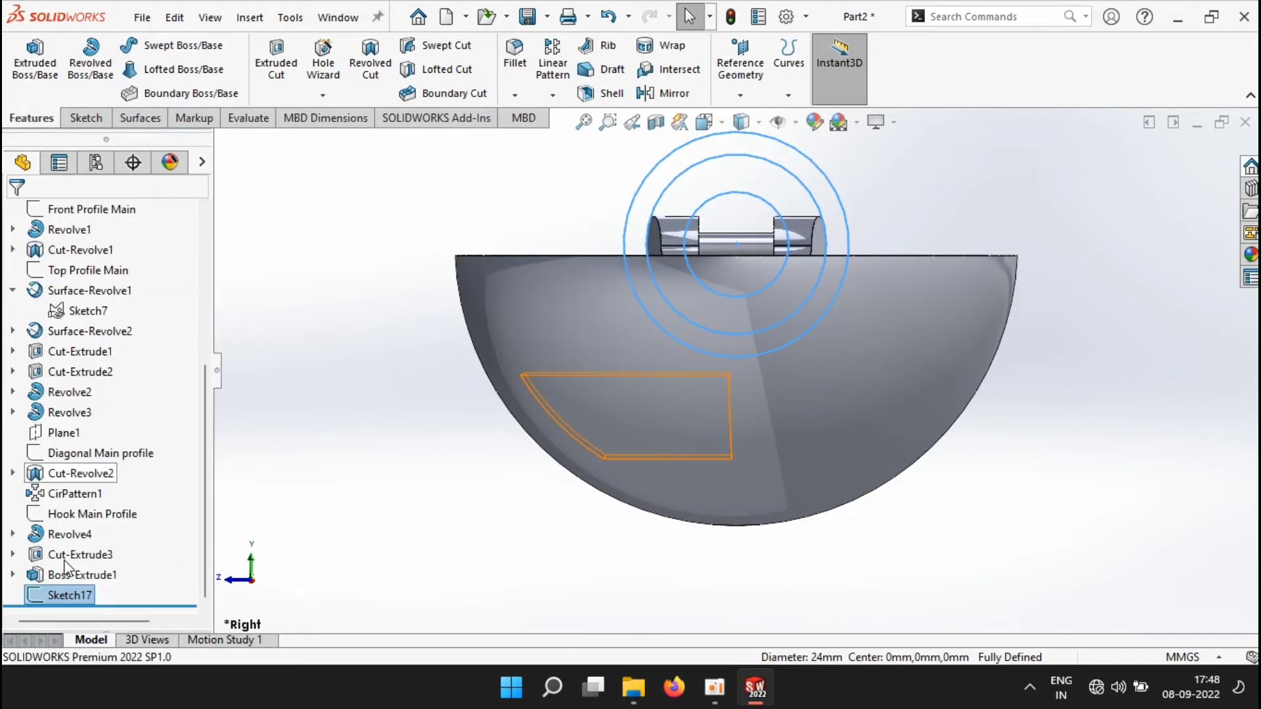
{"action": "left_click", "coordinate": [68, 595]}
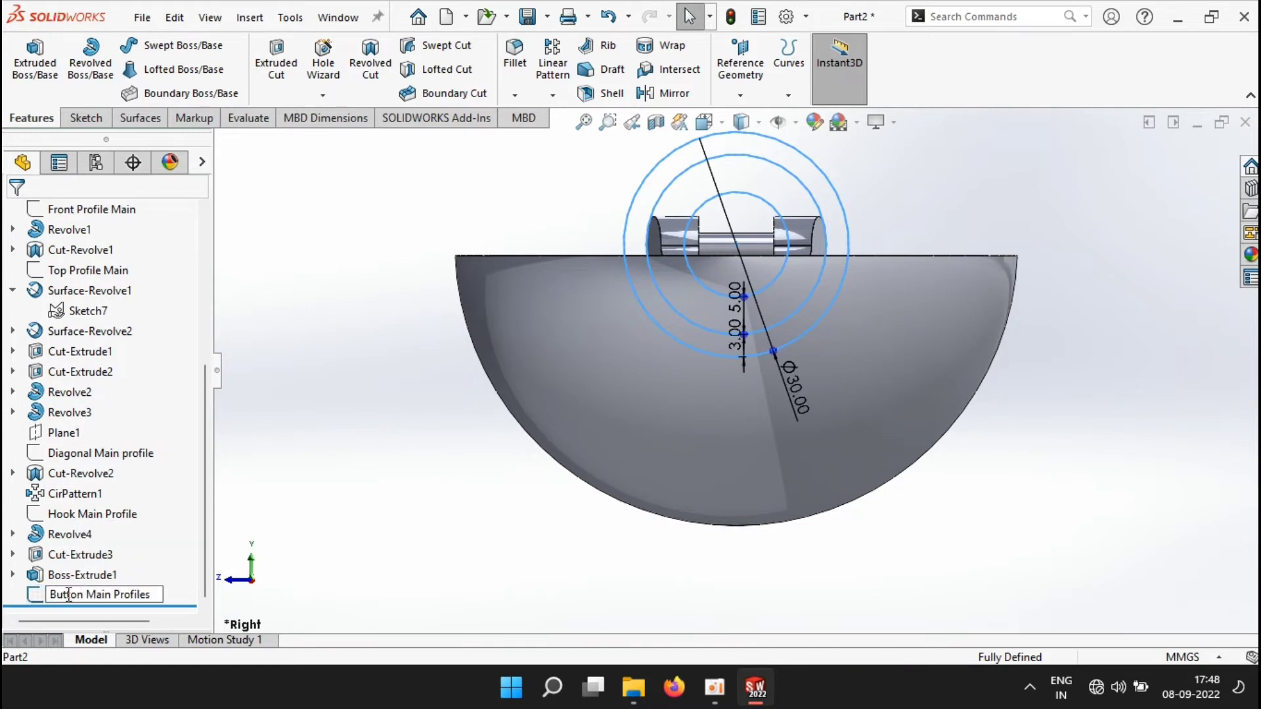
{"action": "key", "text": "Return"}
- Start a new Right Plane sketch and convert the outer 30 mm circle of Button Main Profiles into it
{"action": "scroll", "coordinate": [127, 435], "scroll_direction": "up", "scroll_amount": 3}
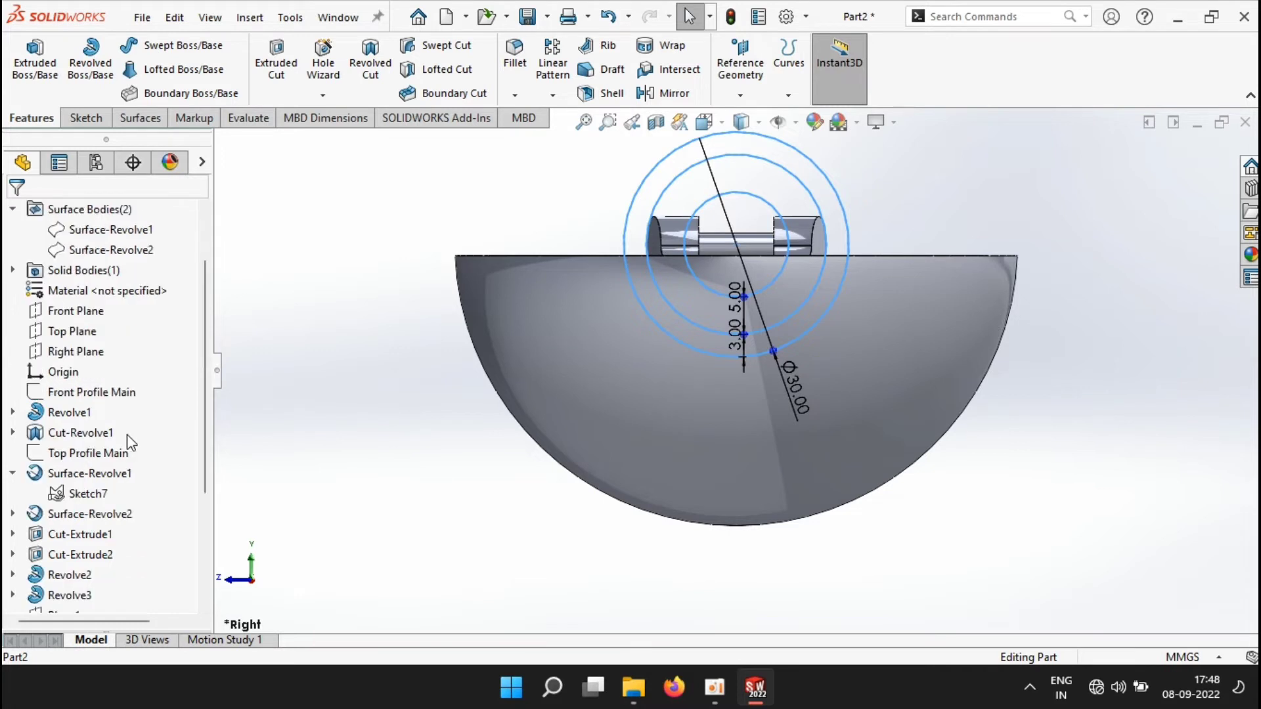
{"action": "left_click", "coordinate": [75, 352]}
{"action": "left_click", "coordinate": [101, 324]}
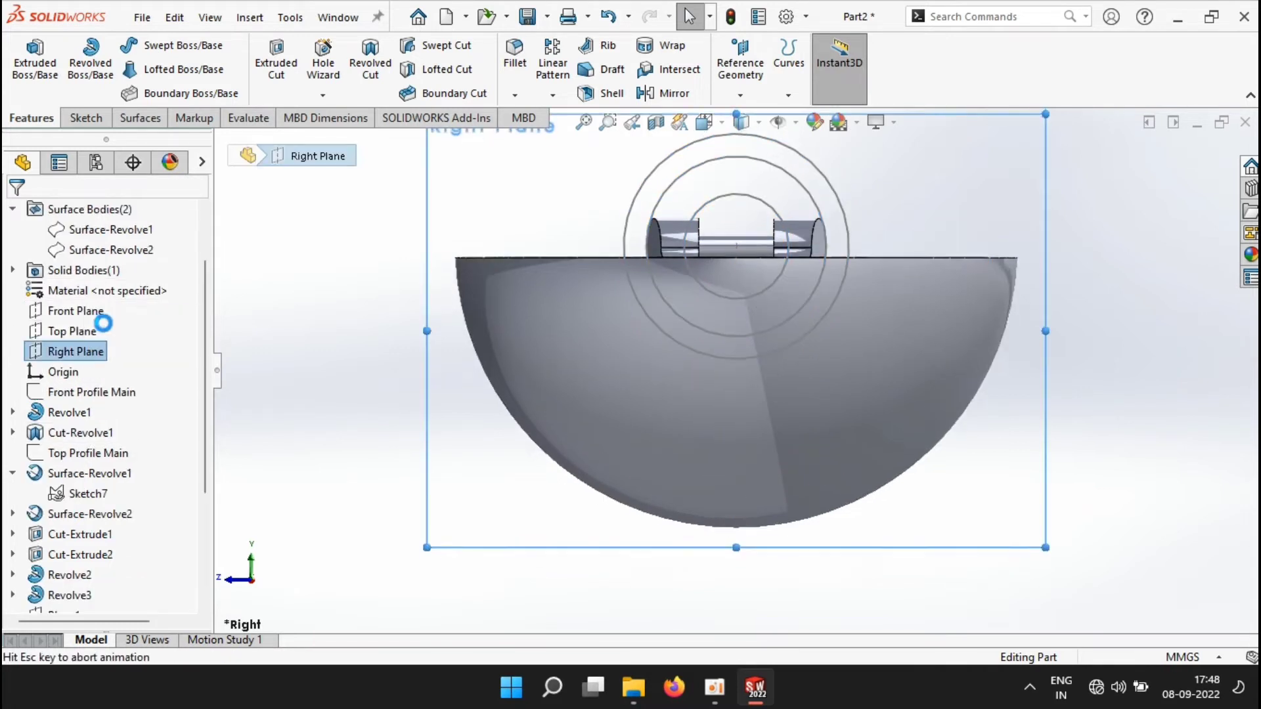
{"action": "left_click", "coordinate": [625, 254]}
{"action": "left_click", "coordinate": [316, 62]}
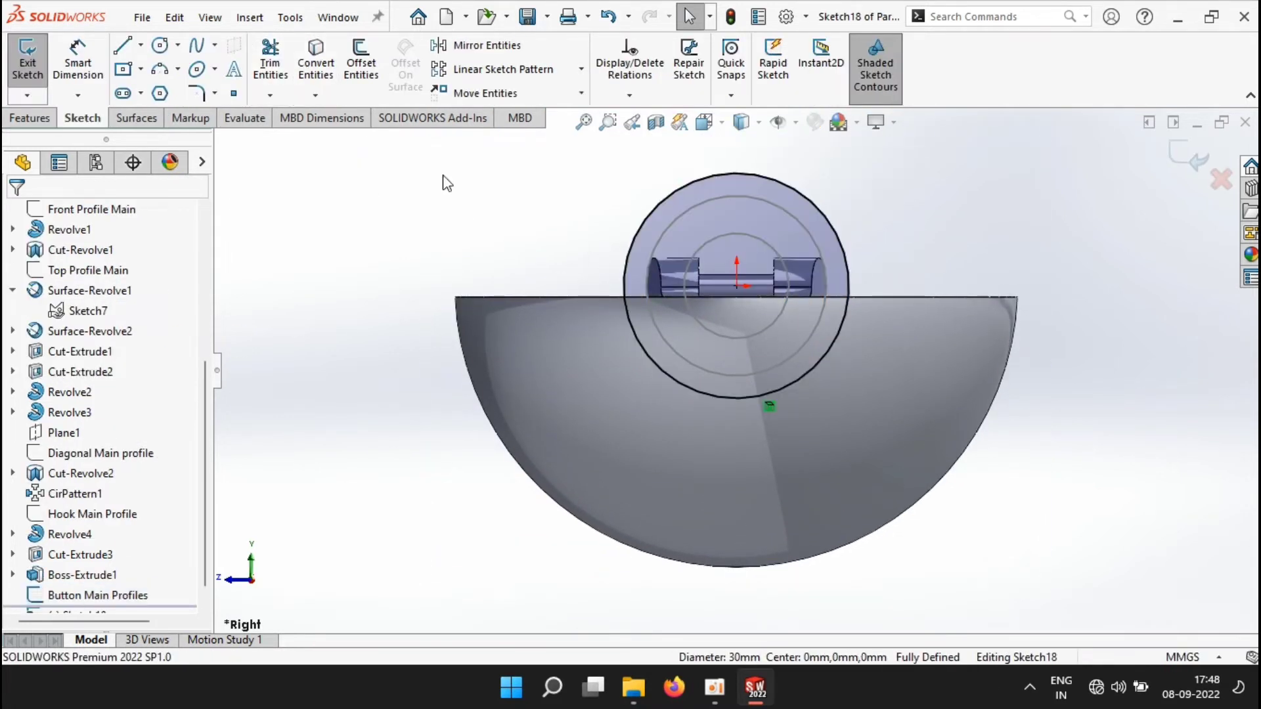
- Set up an Extruded Cut of the converted circle that starts at a 50 mm offset from the sketch plane
{"action": "middle_click_drag", "start_coordinate": [345, 234], "coordinate": [402, 258]}
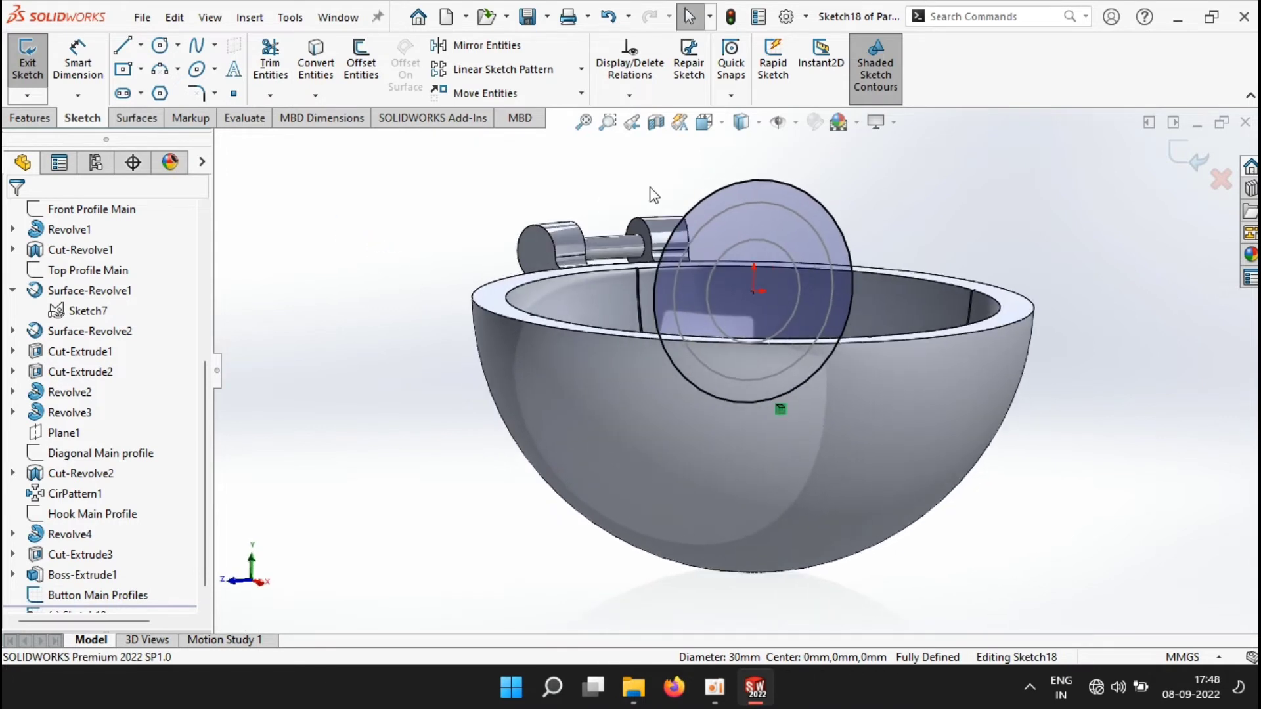
{"action": "left_click", "coordinate": [30, 118]}
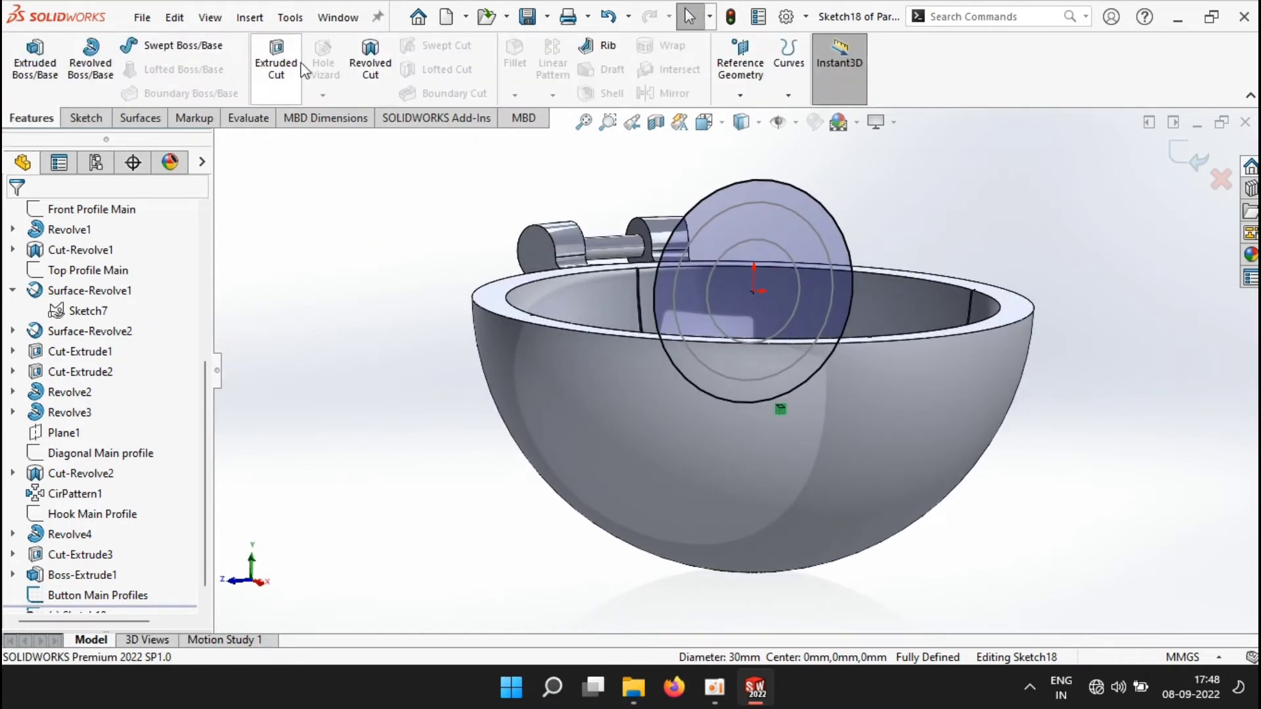
{"action": "left_click", "coordinate": [276, 62]}
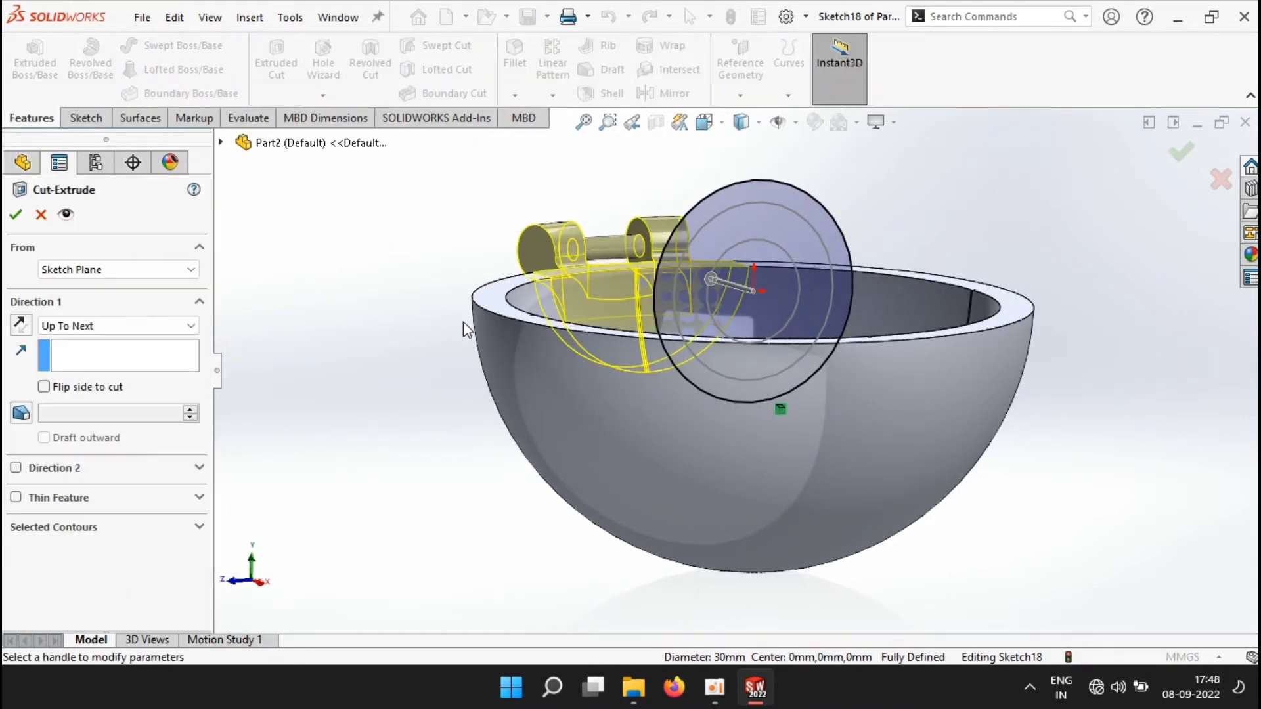
{"action": "middle_click_drag", "start_coordinate": [370, 314], "coordinate": [395, 354]}
{"action": "left_click", "coordinate": [102, 320]}
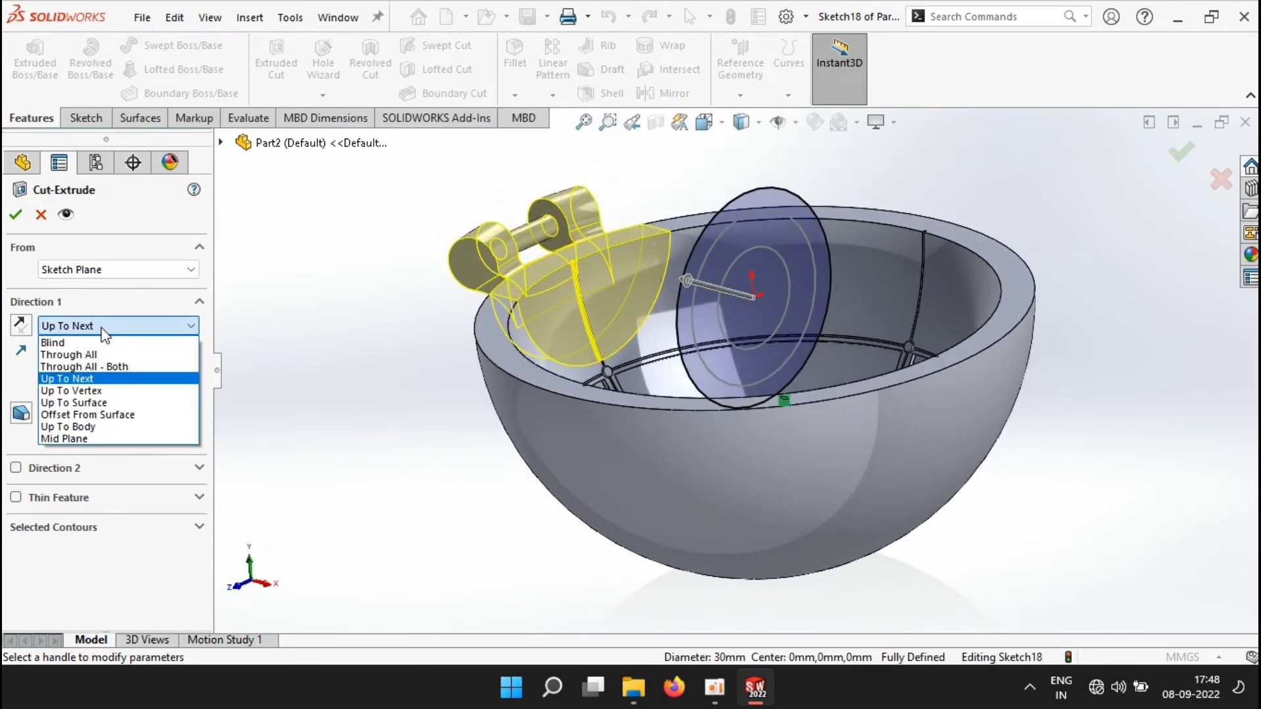
{"action": "left_click", "coordinate": [88, 248]}
{"action": "left_click", "coordinate": [89, 269]}
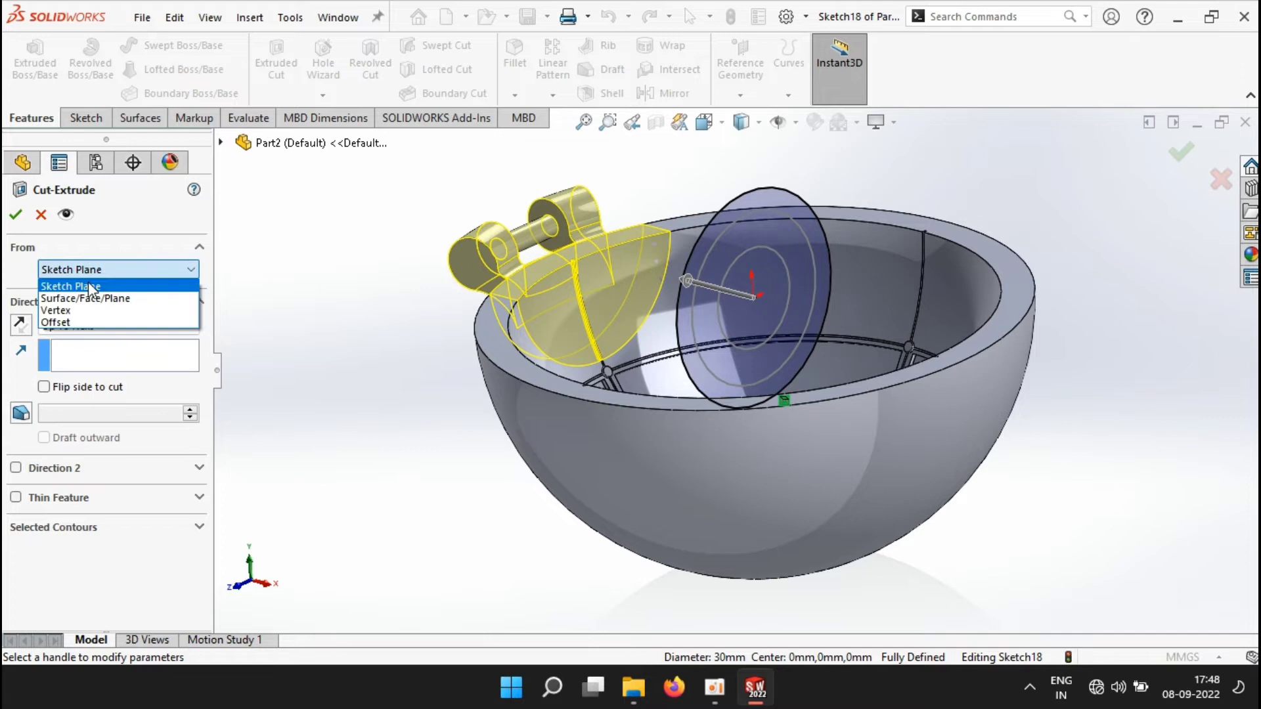
{"action": "left_click", "coordinate": [88, 321]}
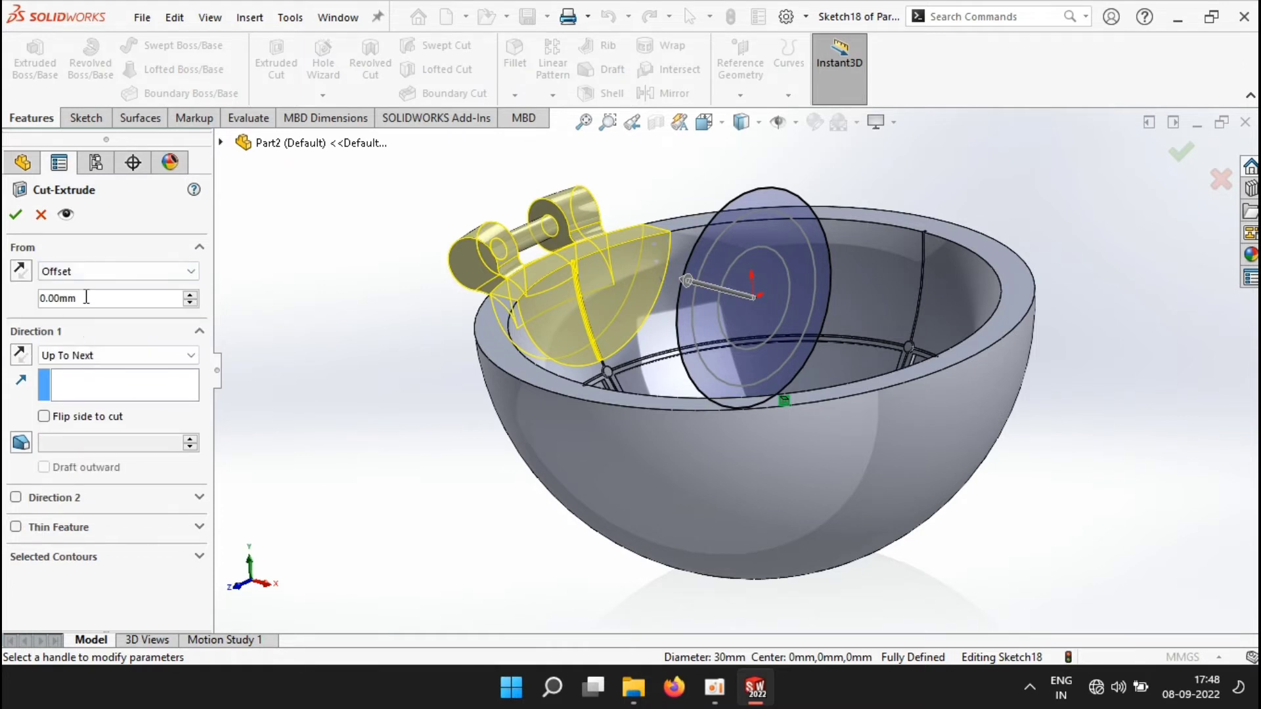
{"action": "type", "text": "50"}
{"action": "key", "text": "Return"}
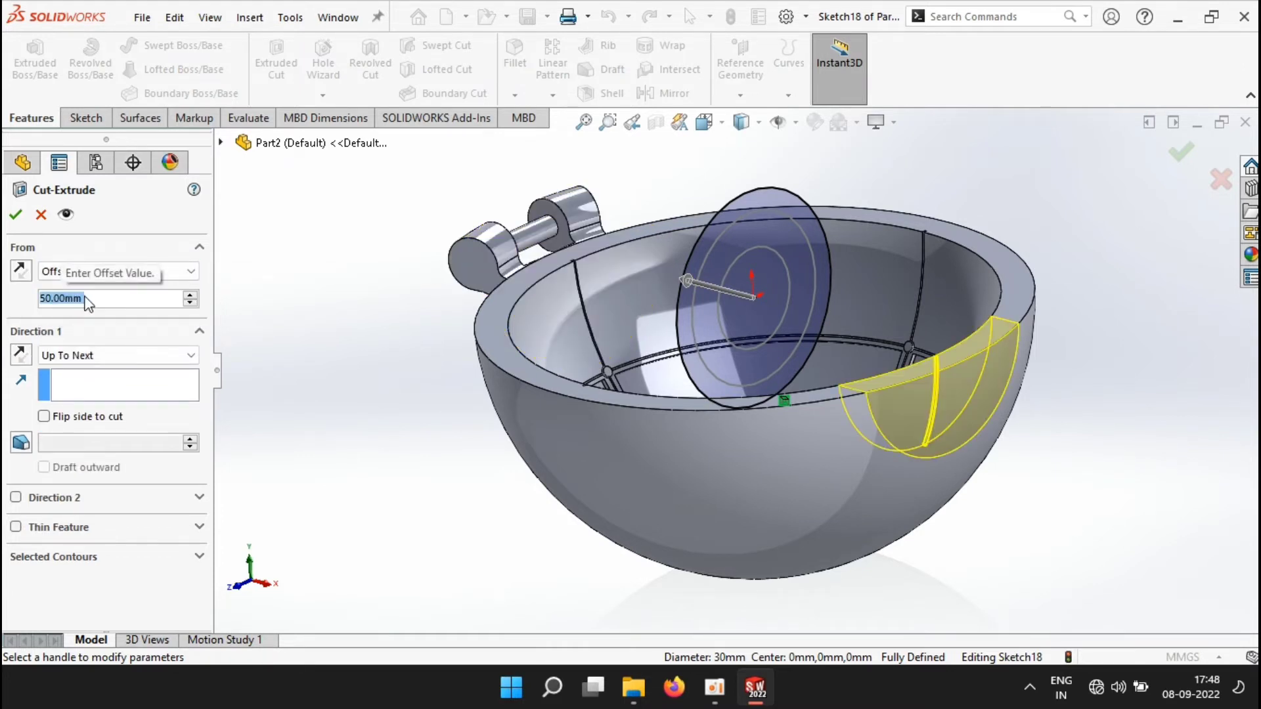
- Set the cut's end condition to Up To Surface and show the hidden Surface-Revolve1 body
{"action": "middle_click_drag", "start_coordinate": [319, 526], "coordinate": [236, 467]}
{"action": "left_click", "coordinate": [103, 359]}
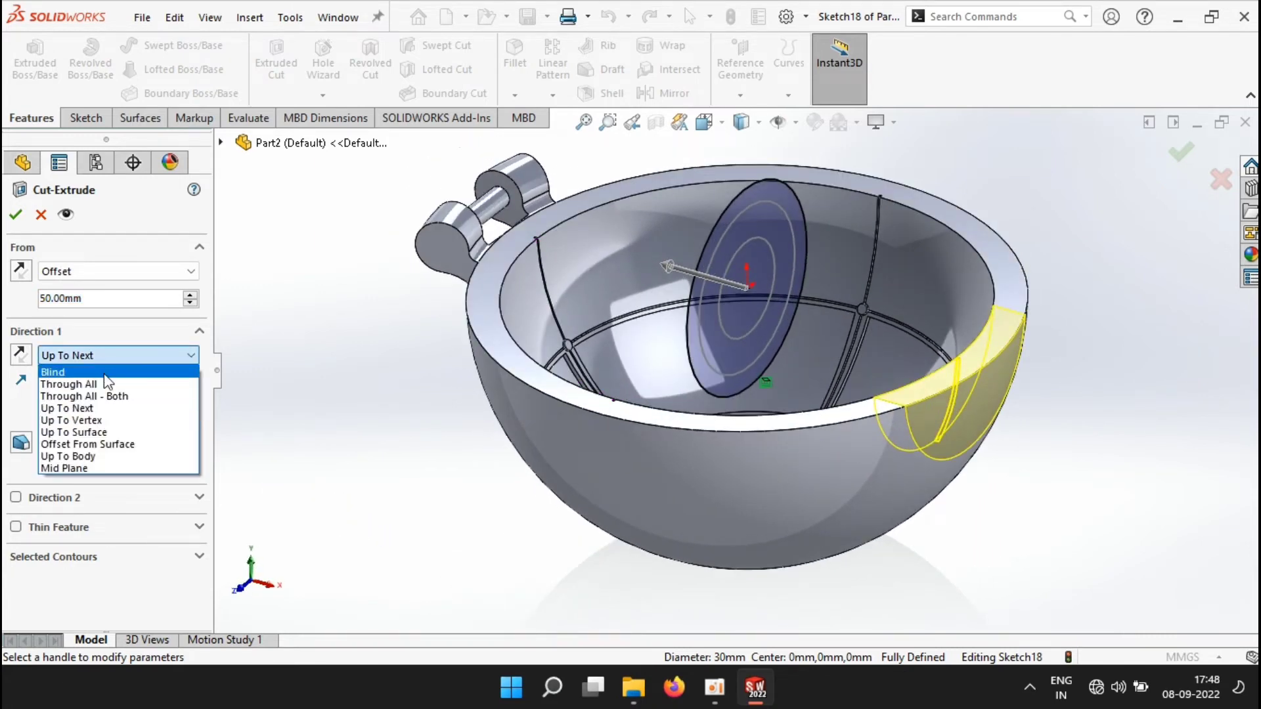
{"action": "left_click", "coordinate": [146, 432]}
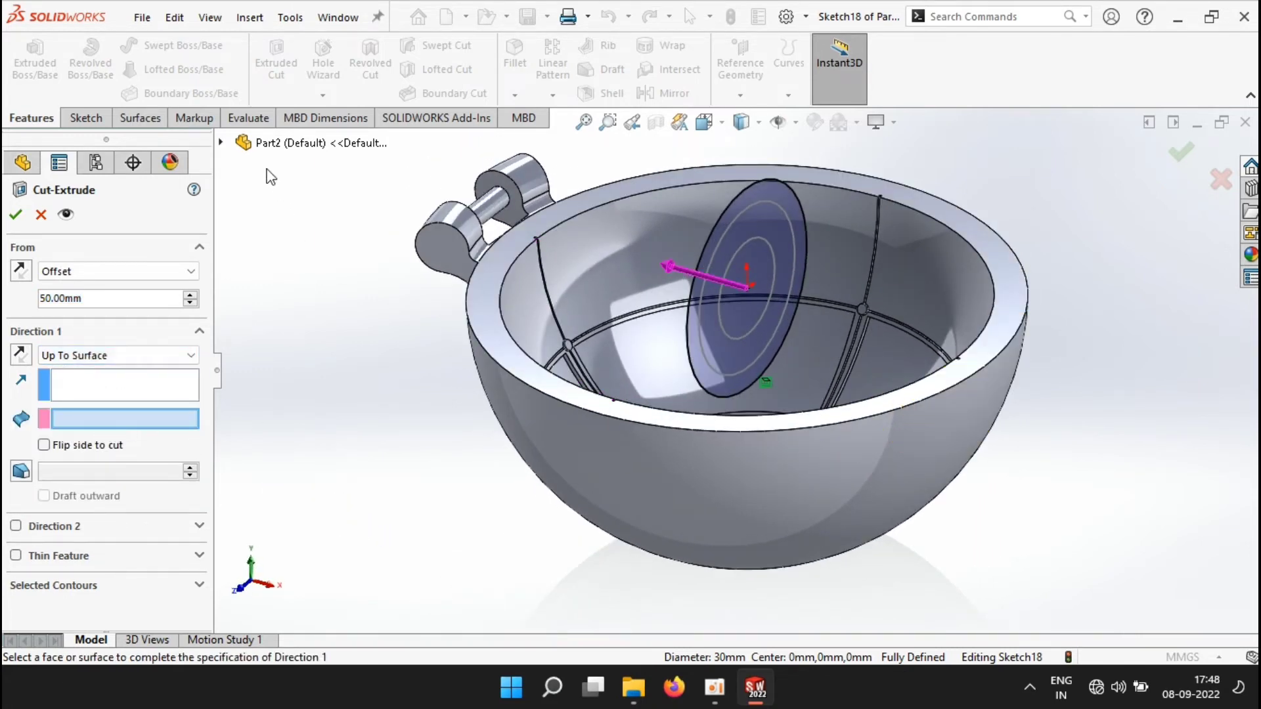
{"action": "left_click", "coordinate": [223, 143]}
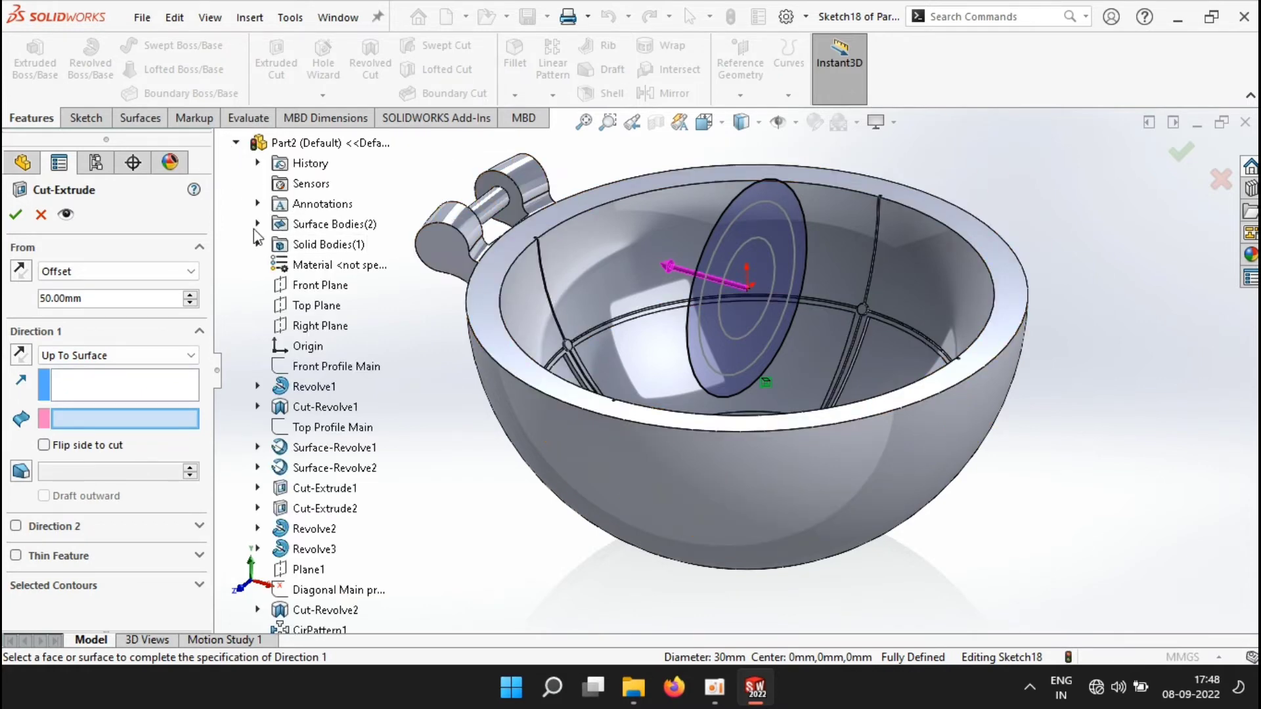
{"action": "left_click", "coordinate": [258, 224]}
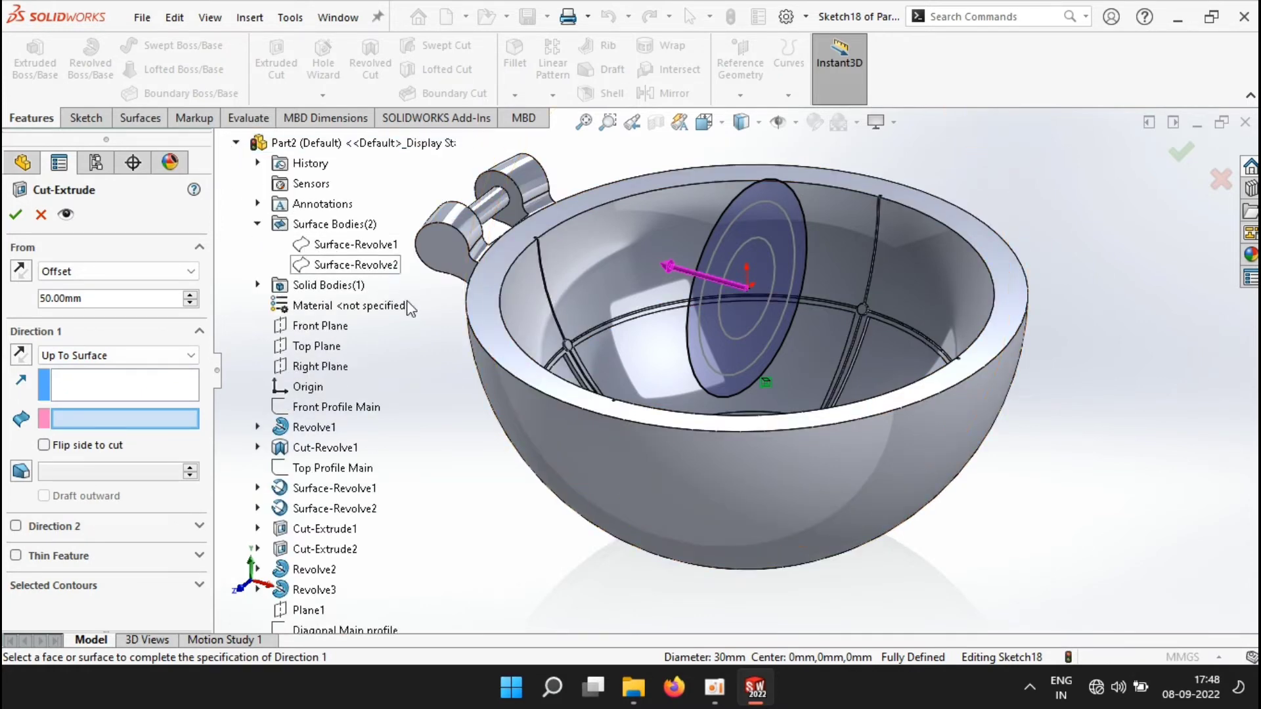
{"action": "right_click", "coordinate": [349, 266]}
{"action": "right_click", "coordinate": [332, 246]}
{"action": "left_click", "coordinate": [394, 272]}
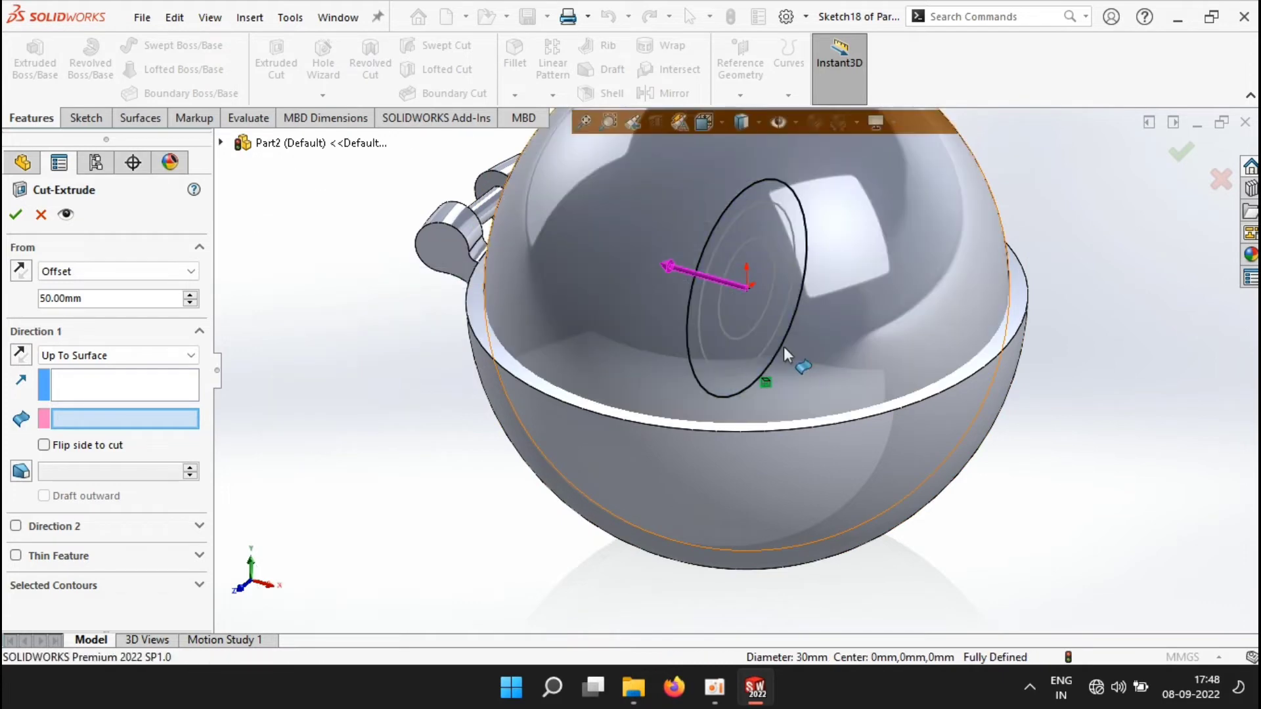
- Cut the circular button recess through the bowl's rim up to Surface-Revolve1
{"action": "left_click", "coordinate": [853, 260]}
{"action": "middle_click_drag", "start_coordinate": [837, 314], "coordinate": [802, 416]}
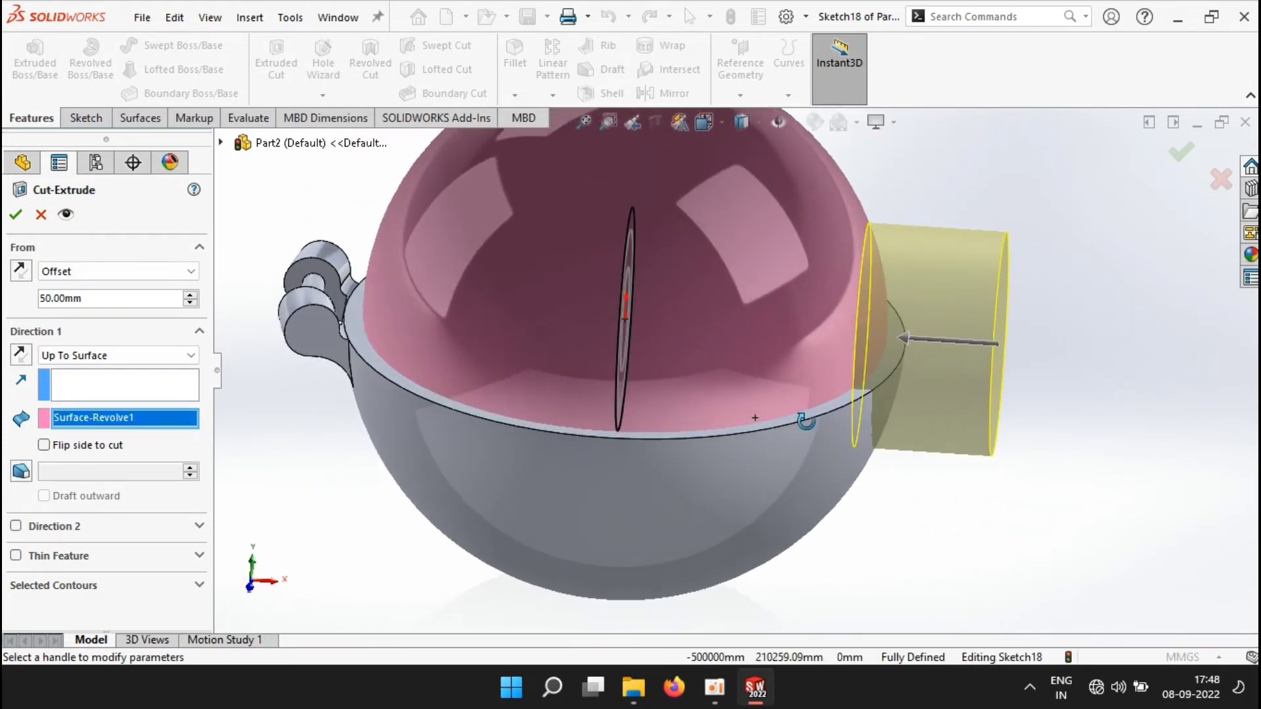
{"action": "right_click", "coordinate": [525, 271]}
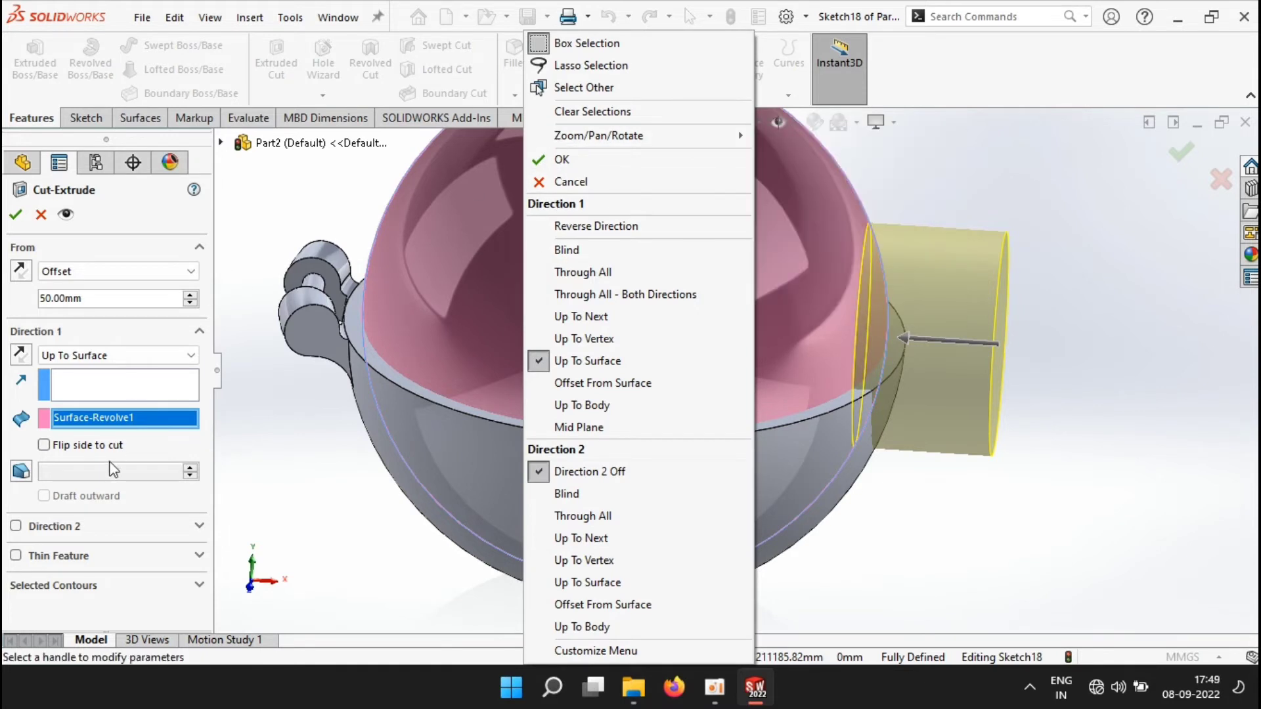
{"action": "left_click", "coordinate": [147, 333]}
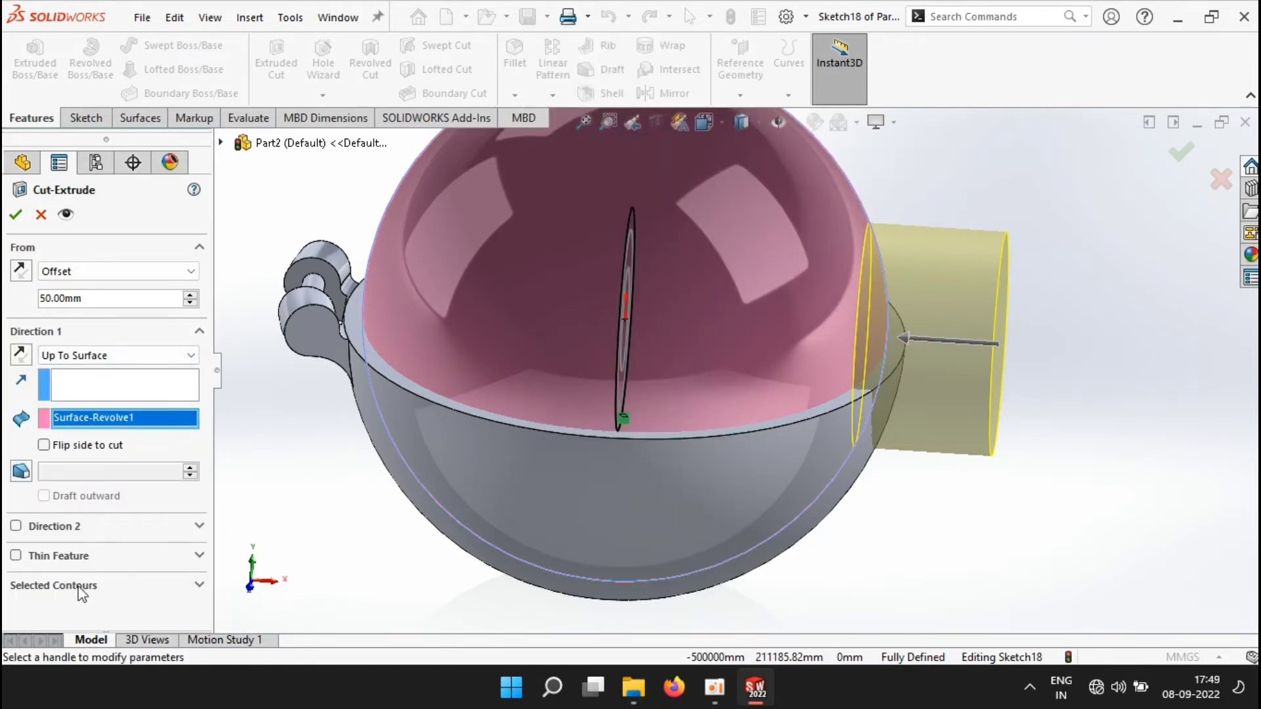
{"action": "left_click", "coordinate": [16, 215]}
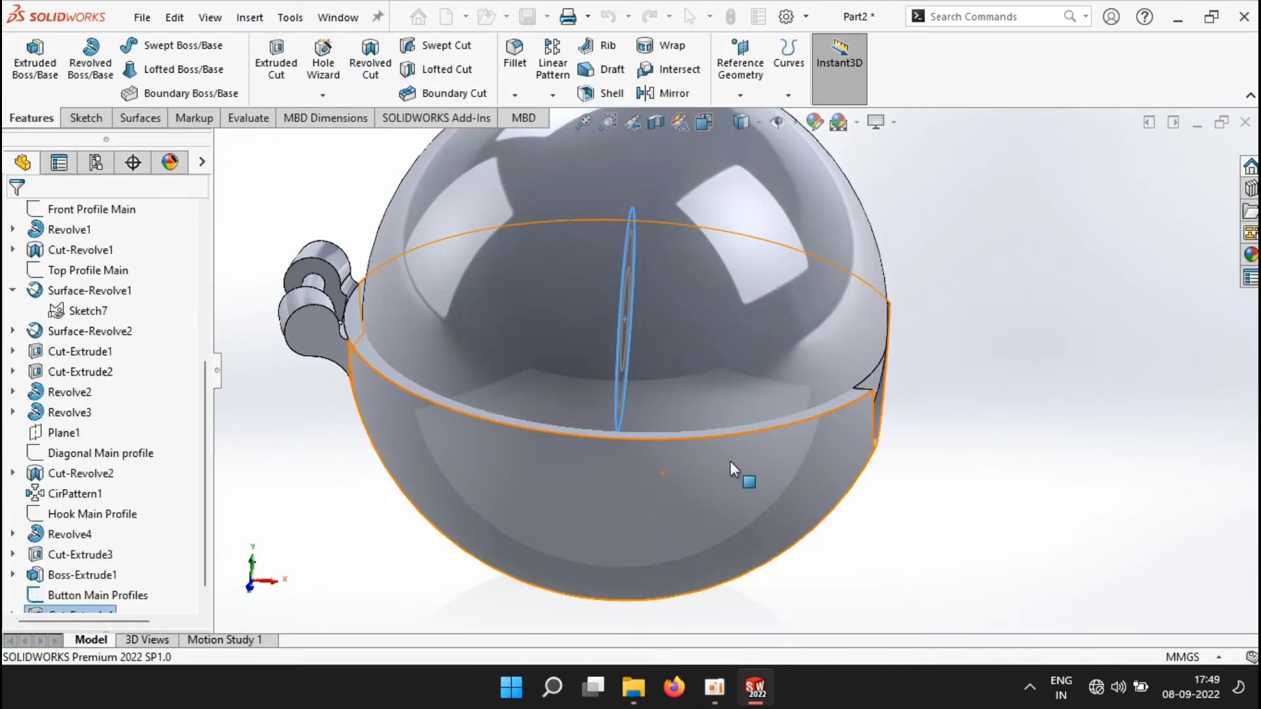
- Hide the spherical Surface-Revolve1 body around the bowl
{"action": "right_click", "coordinate": [681, 266]}
{"action": "left_click", "coordinate": [726, 239]}
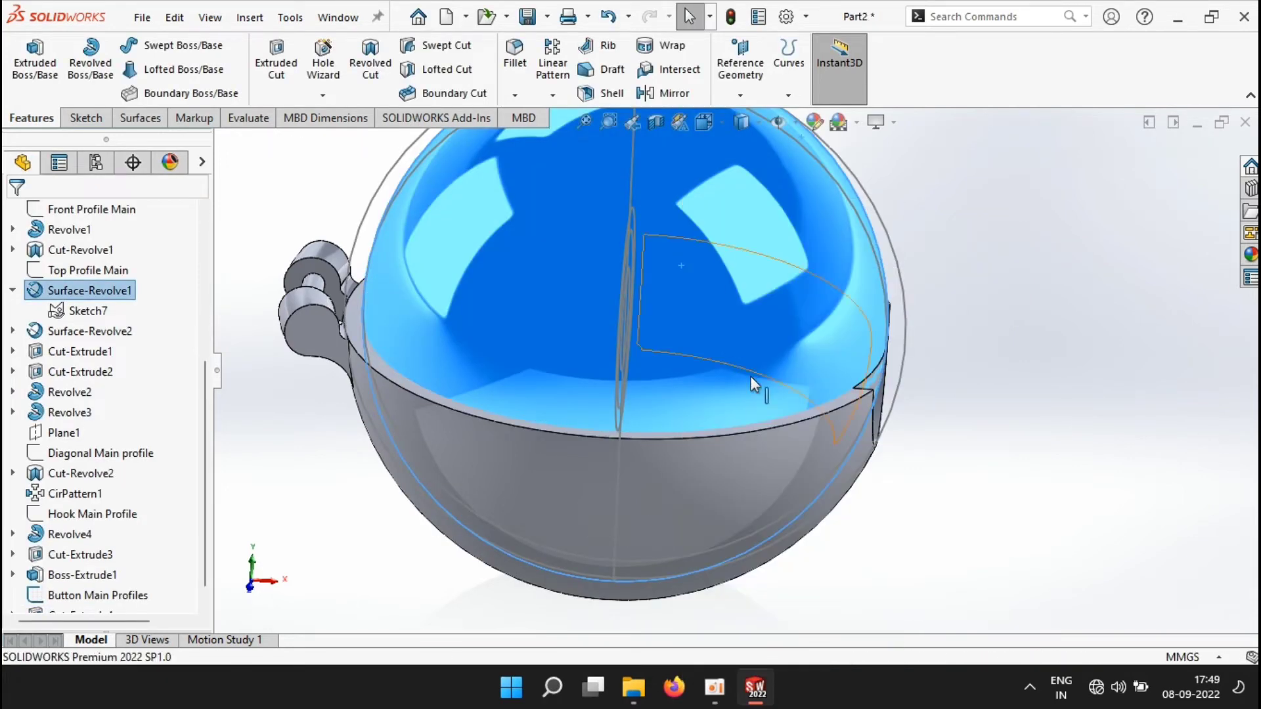
{"action": "middle_click_drag", "start_coordinate": [750, 376], "coordinate": [716, 401]}
- Save the part to the Desktop as Pokeball Parts
{"action": "left_click", "coordinate": [524, 25]}
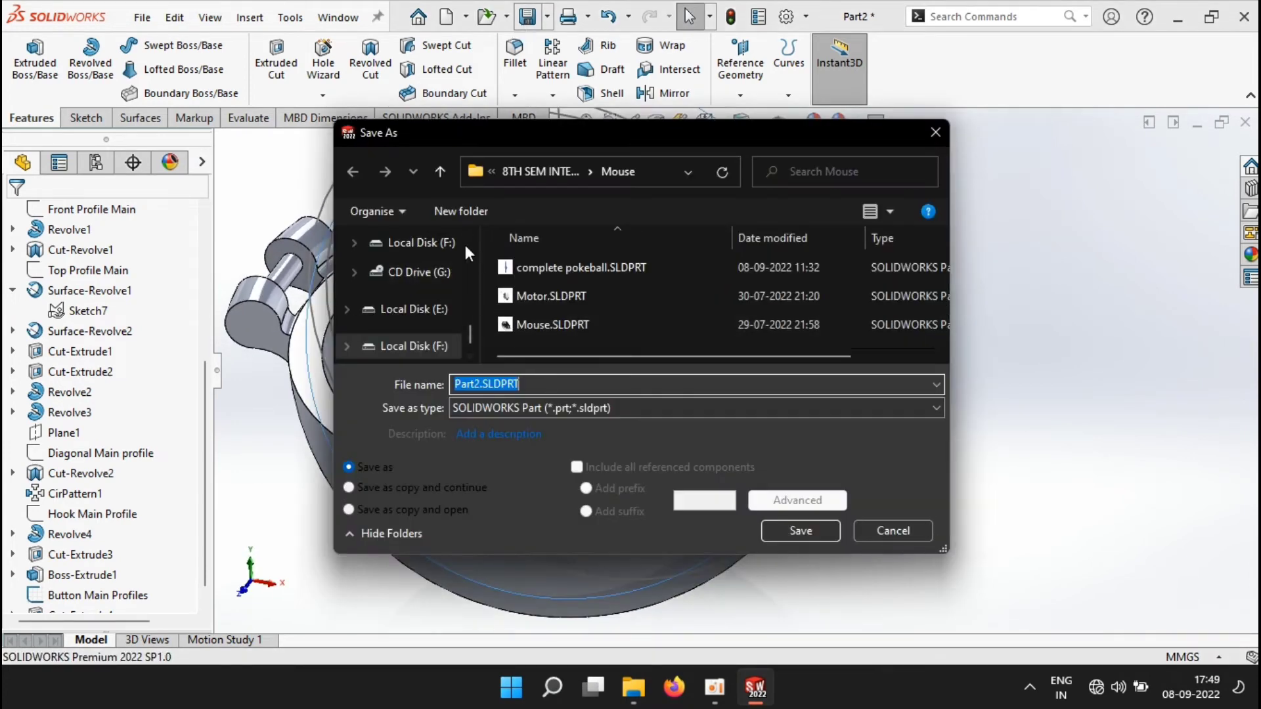
{"action": "scroll", "coordinate": [390, 287], "scroll_direction": "up", "scroll_amount": 6}
{"action": "left_click", "coordinate": [391, 287]}
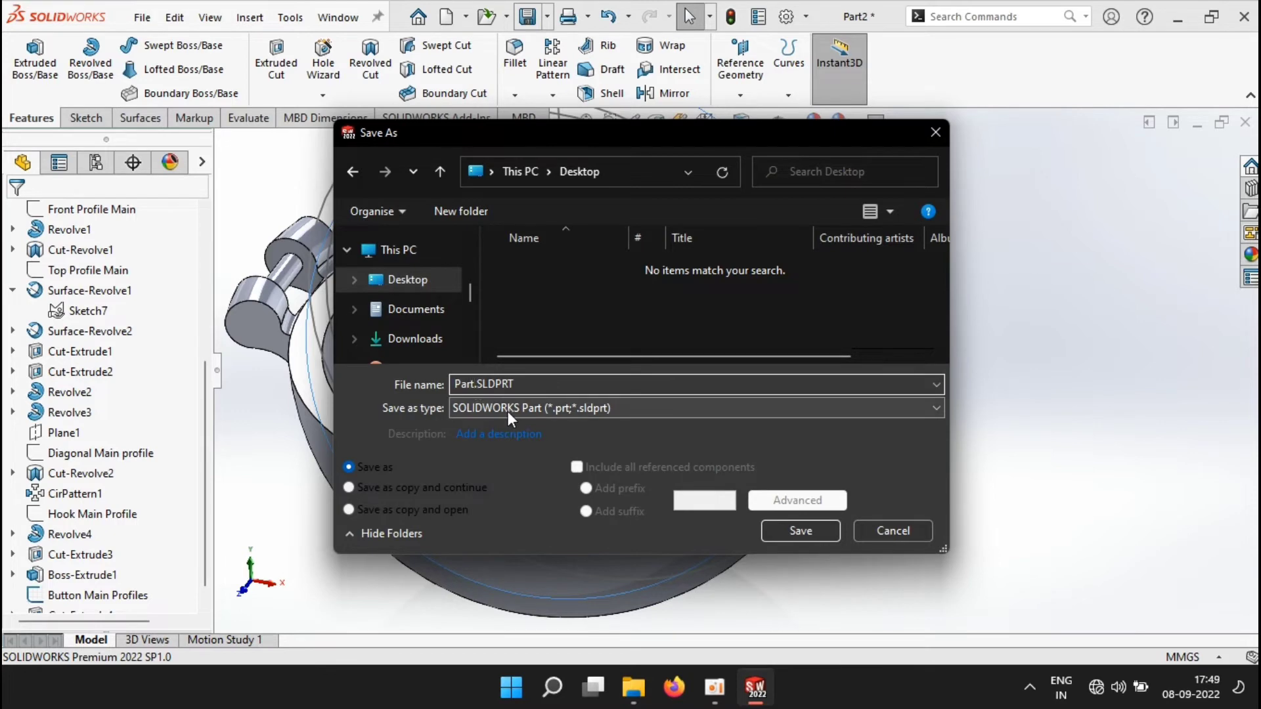
{"action": "type", "text": "ball"}
{"action": "key", "text": "Right"}
{"action": "key", "text": "Right"}
{"action": "key", "text": "Right"}
{"action": "key", "text": "Right"}
{"action": "type", "text": "s"}
{"action": "left_click", "coordinate": [801, 531]}
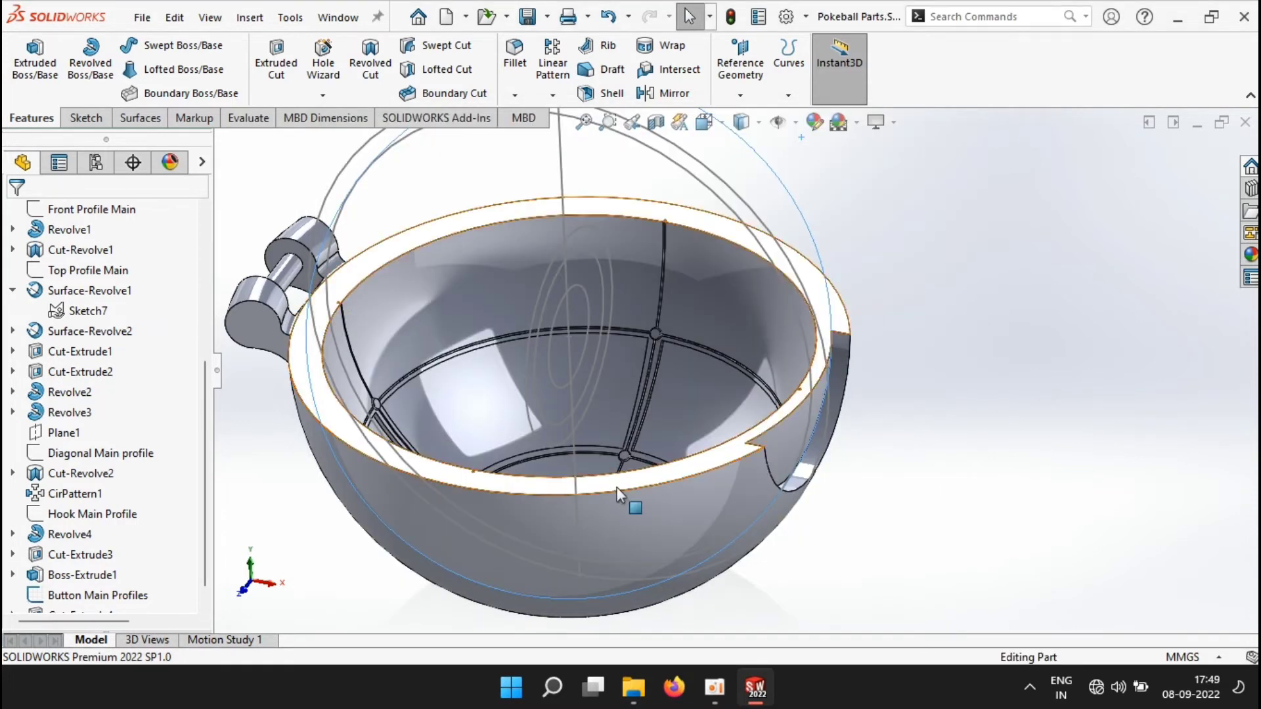
- Start a 0.25 mm fillet and select the curved faces of both hinge lugs and the pin between them
{"action": "middle_click_drag", "start_coordinate": [616, 486], "coordinate": [579, 390]}
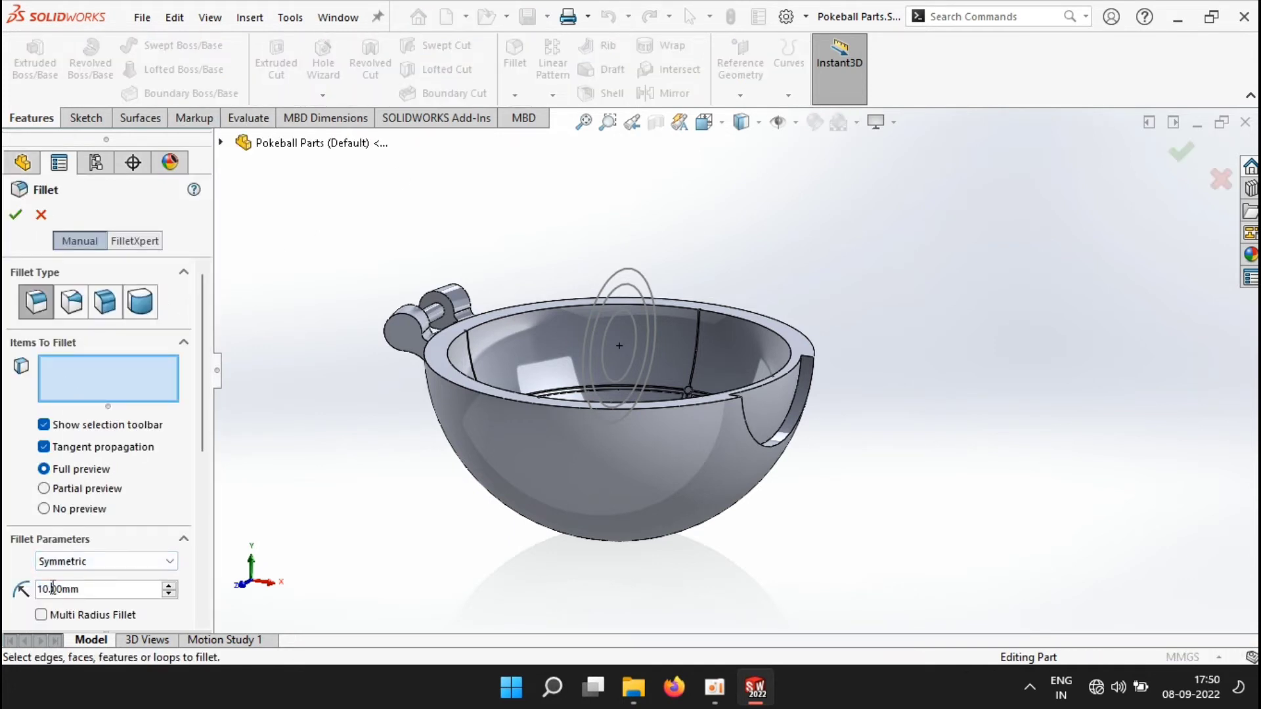
{"action": "type", "text": "0.25"}
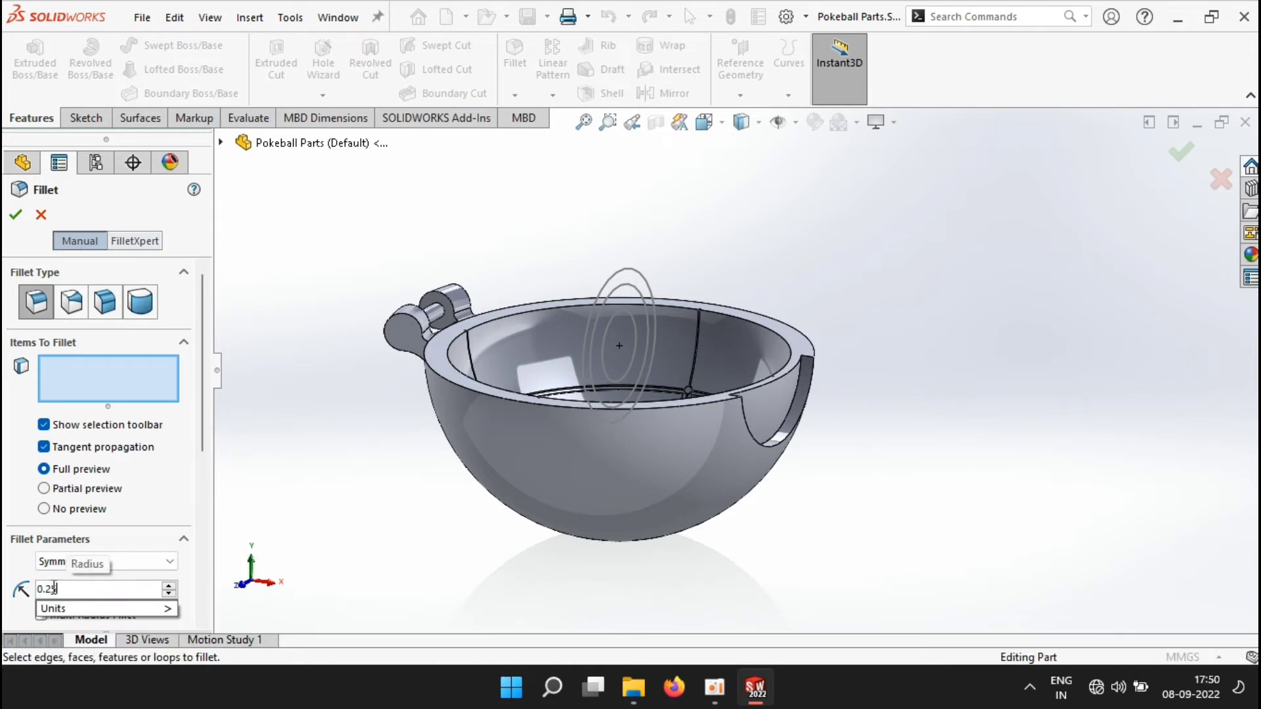
{"action": "mouse_move", "coordinate": [168, 608]}
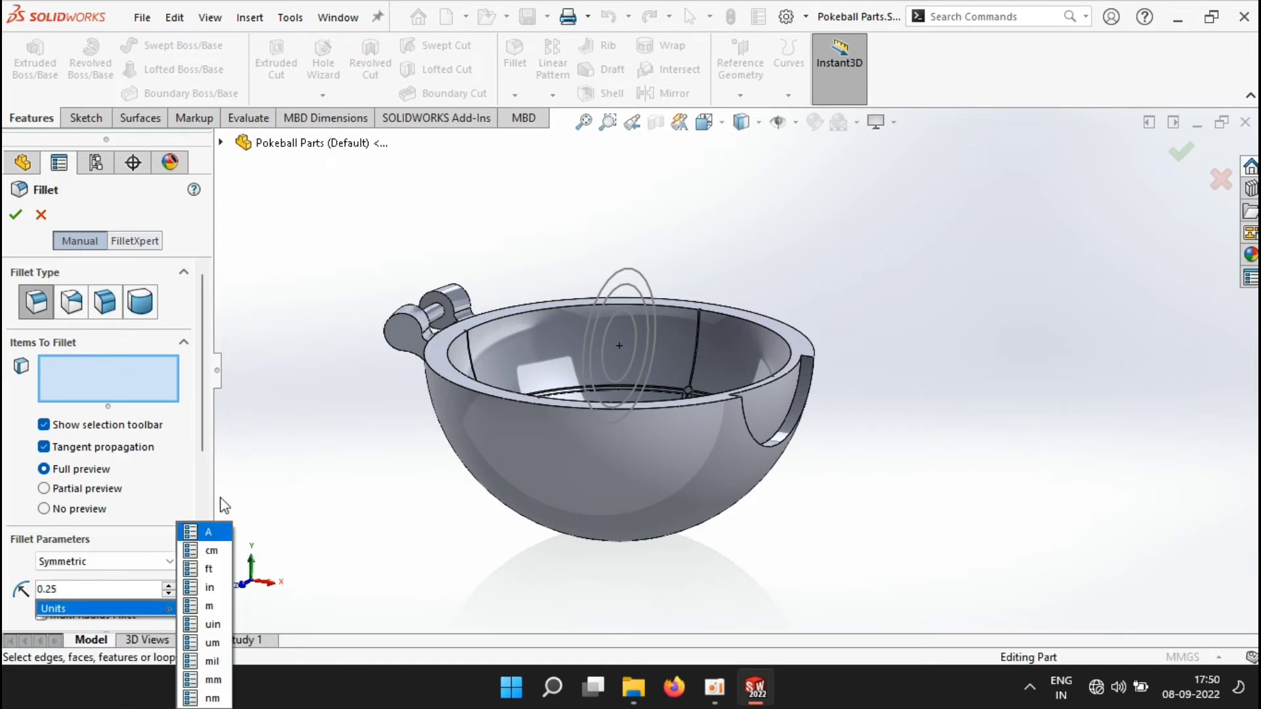
{"action": "scroll", "coordinate": [401, 359], "scroll_direction": "down", "scroll_amount": 5}
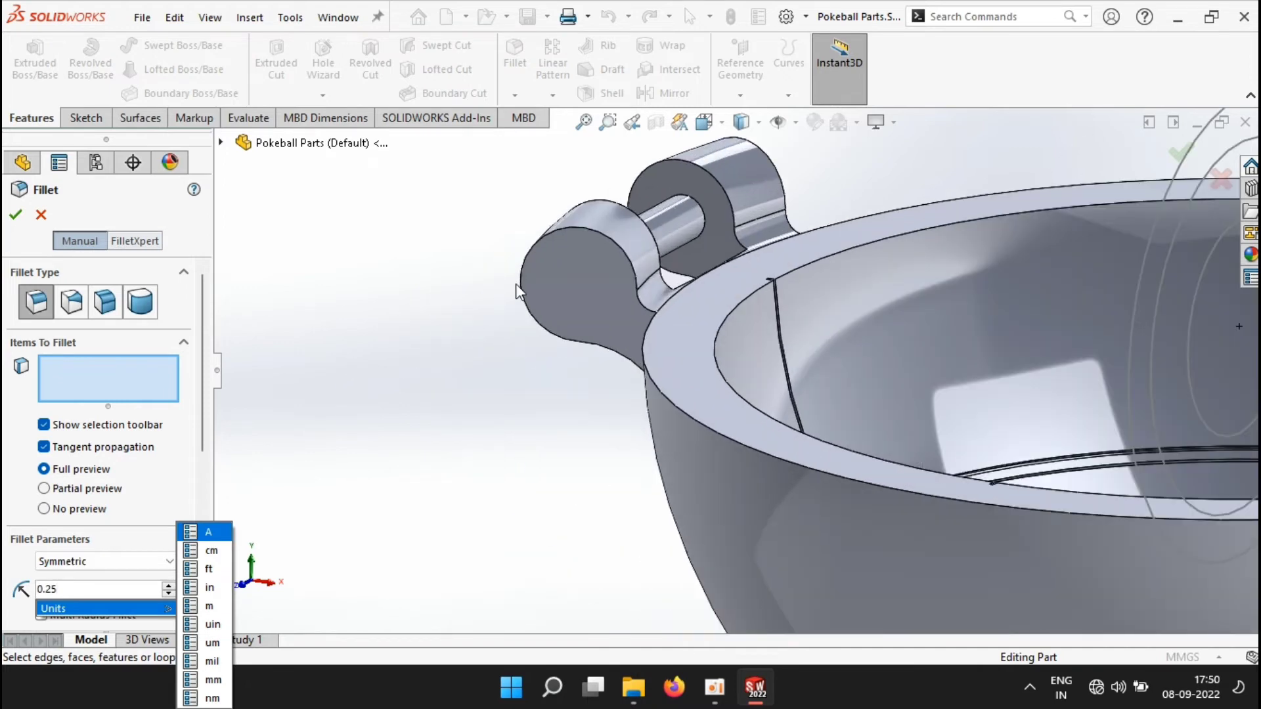
{"action": "left_click", "coordinate": [594, 297]}
{"action": "middle_click_drag", "start_coordinate": [460, 293], "coordinate": [447, 332]}
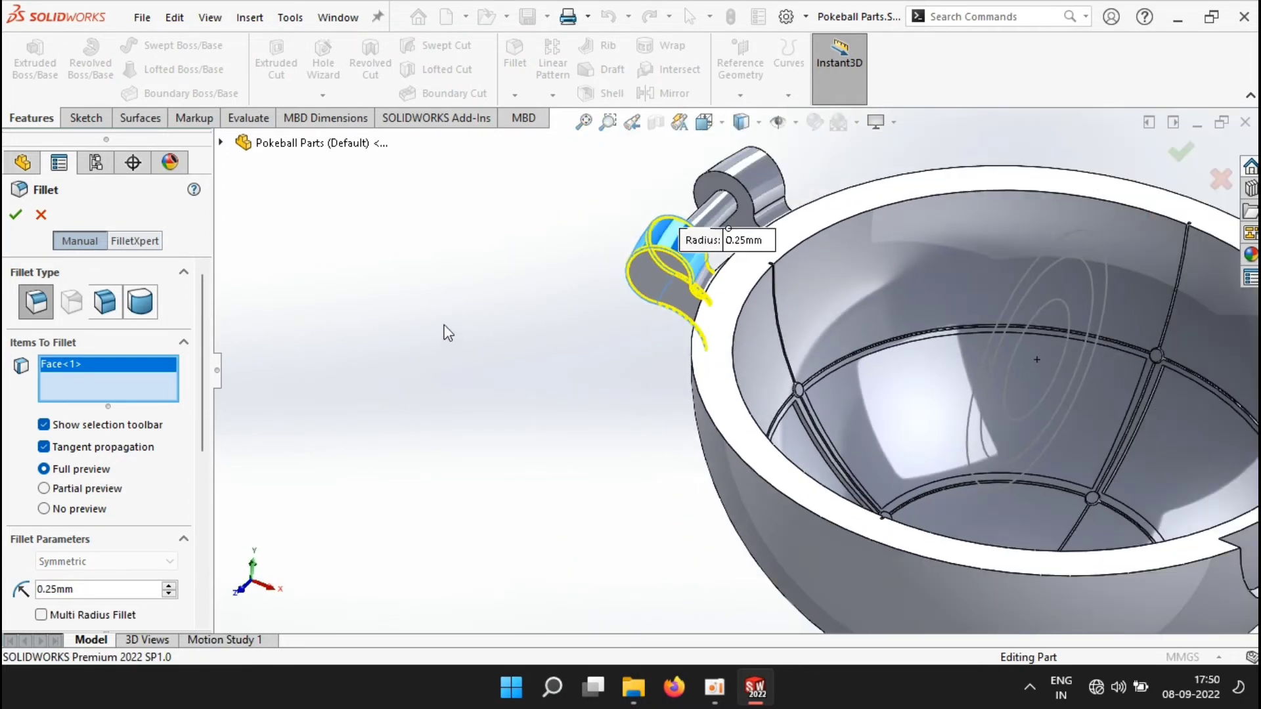
{"action": "left_click", "coordinate": [718, 207]}
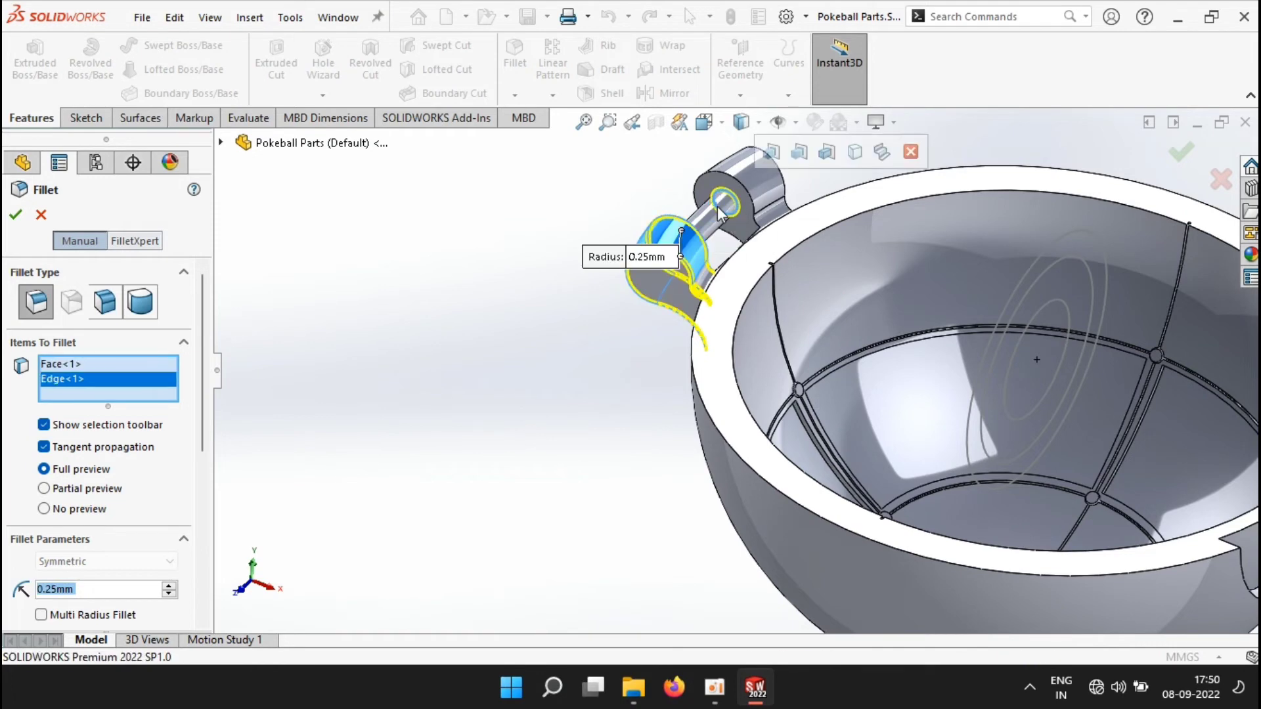
{"action": "left_click", "coordinate": [718, 208]}
{"action": "left_click", "coordinate": [701, 221]}
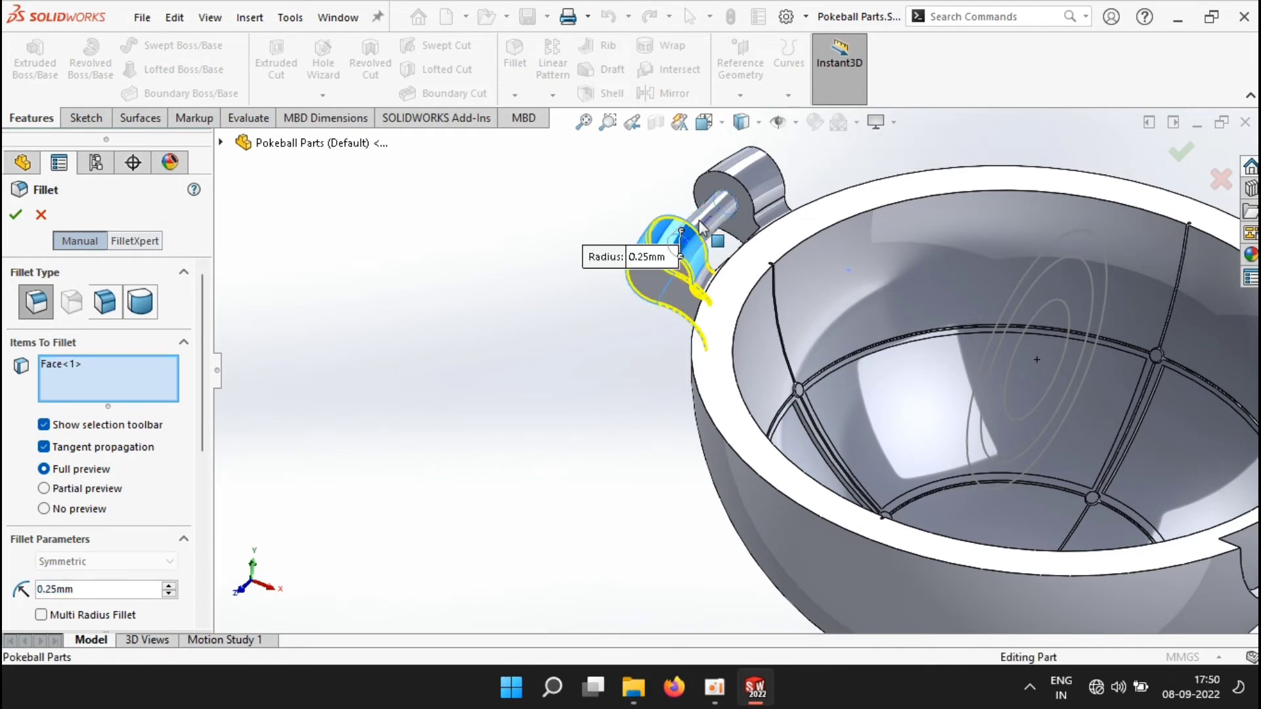
{"action": "left_click", "coordinate": [751, 173]}
- Add the bowl's outer rim edges and the button recess's outer curved edge and two short rim edges to the fillet
{"action": "scroll", "coordinate": [716, 448], "scroll_direction": "down", "scroll_amount": 5}
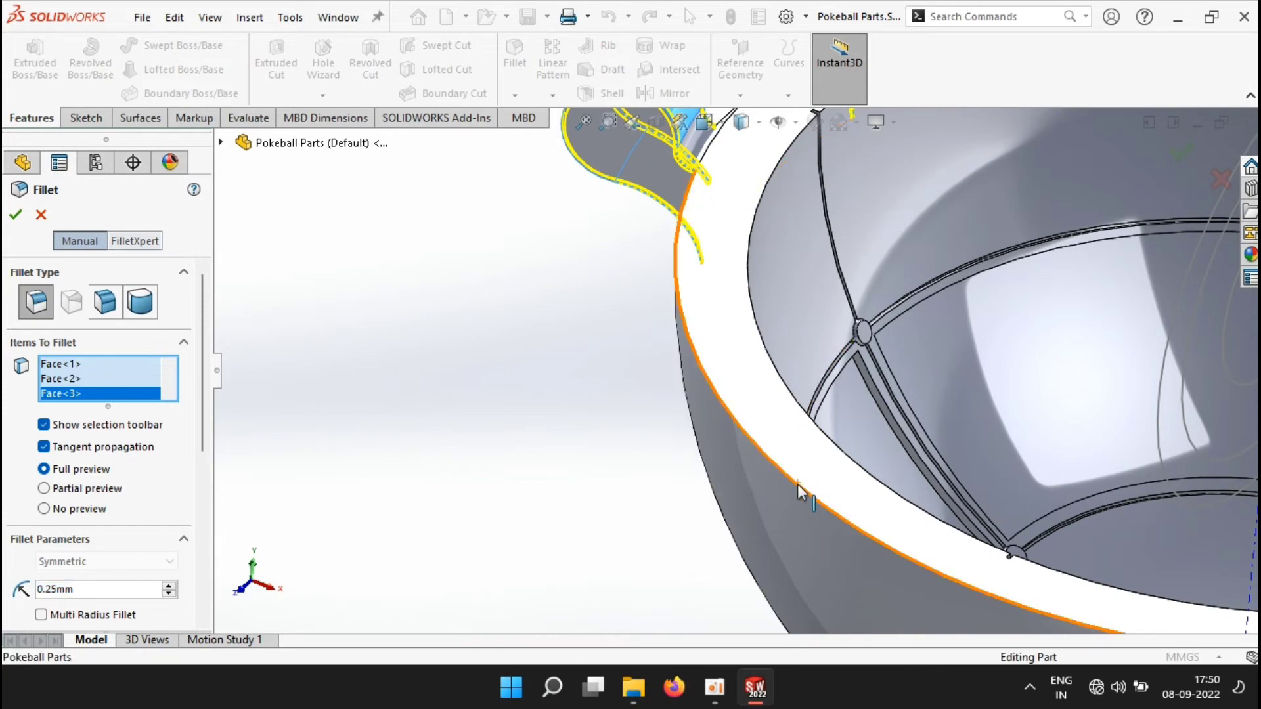
{"action": "left_click", "coordinate": [783, 484]}
{"action": "scroll", "coordinate": [547, 458], "scroll_direction": "up", "scroll_amount": 5}
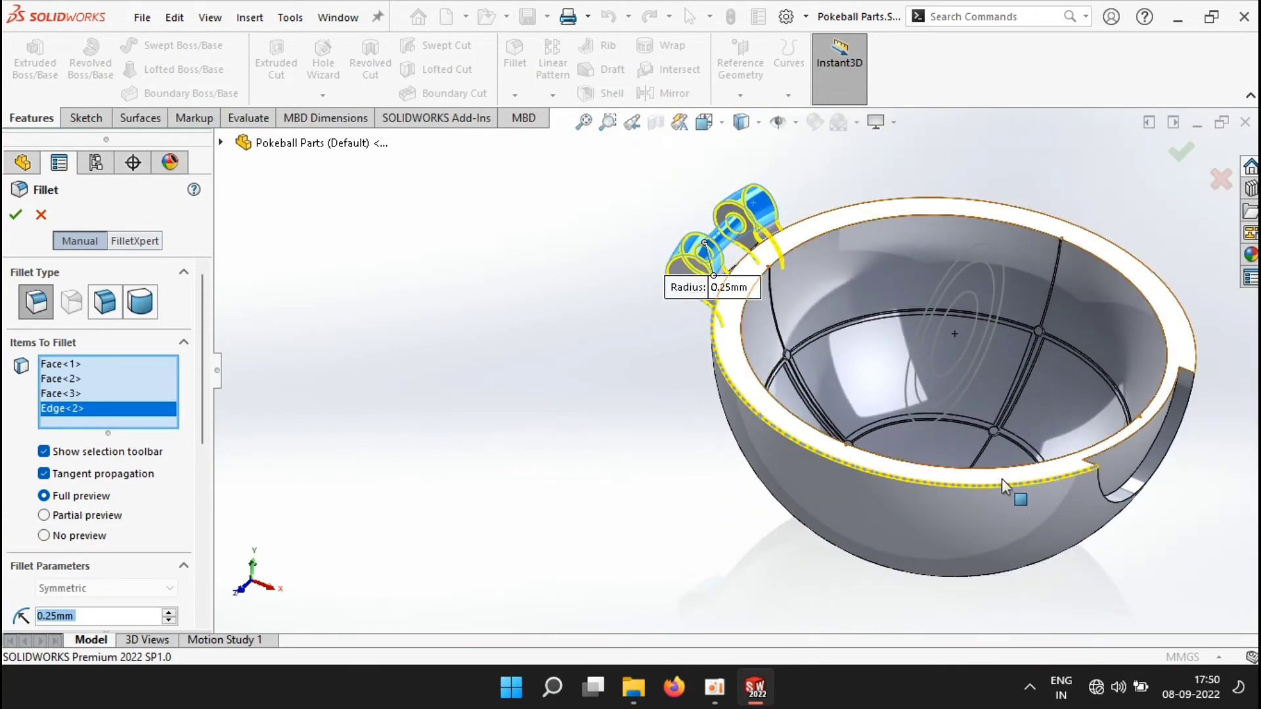
{"action": "scroll", "coordinate": [1143, 504], "scroll_direction": "down", "scroll_amount": 4}
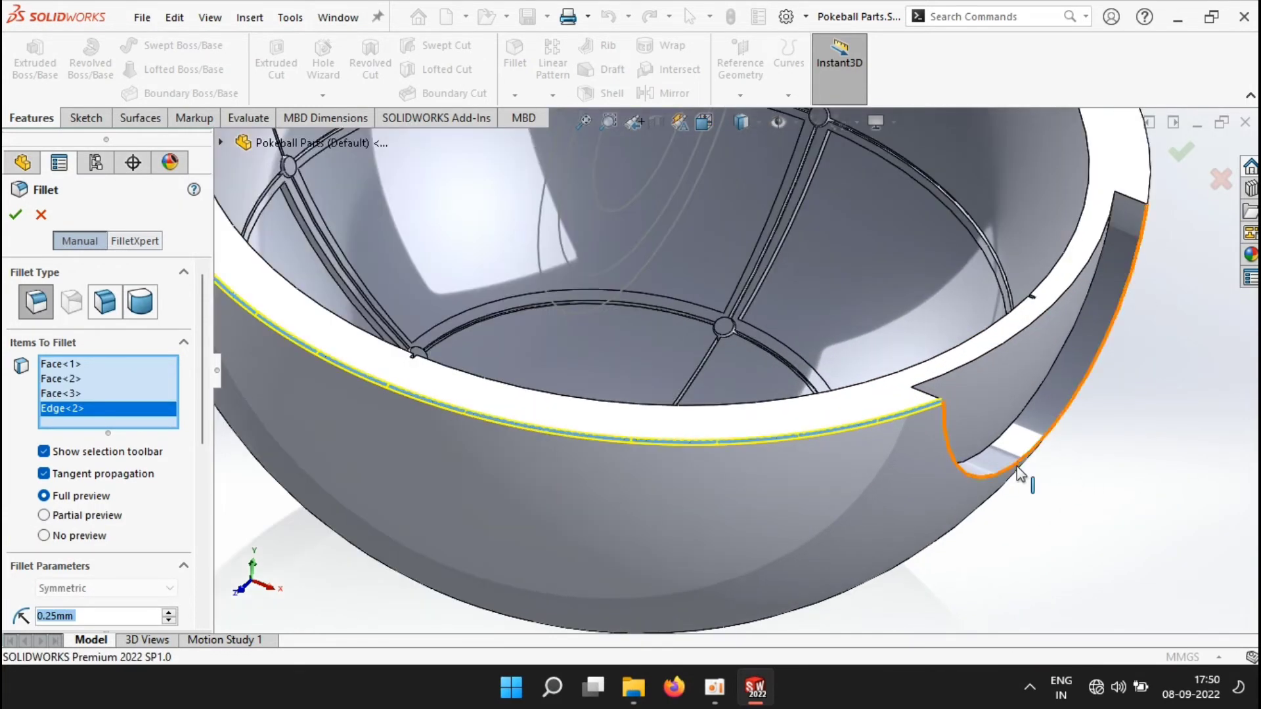
{"action": "left_click", "coordinate": [946, 446]}
{"action": "scroll", "coordinate": [932, 401], "scroll_direction": "down", "scroll_amount": 3}
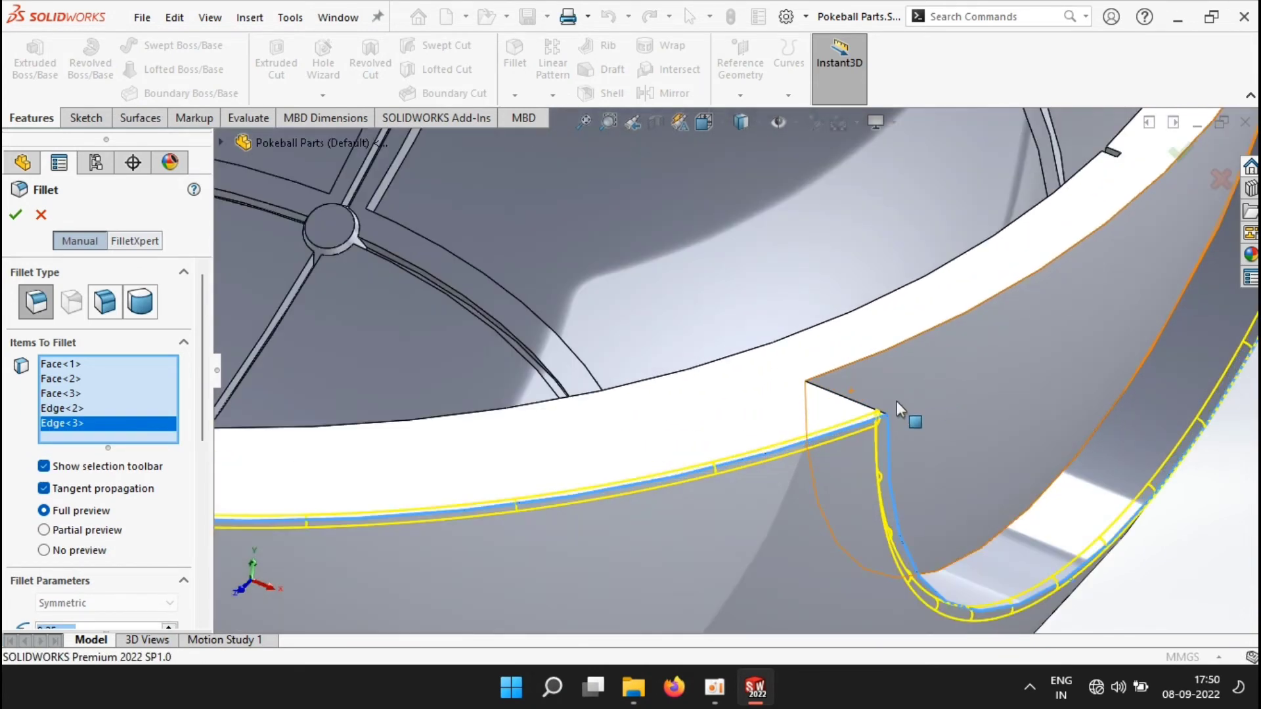
{"action": "left_click", "coordinate": [862, 411]}
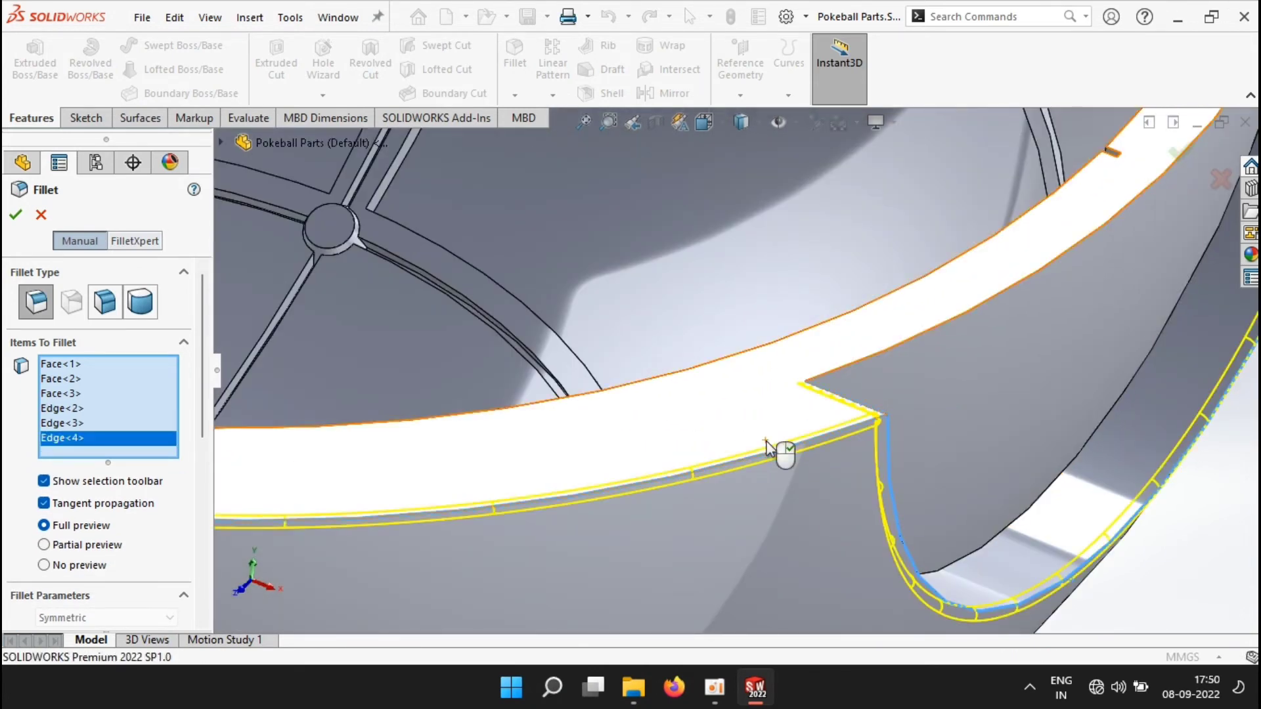
{"action": "scroll", "coordinate": [782, 450], "scroll_direction": "up", "scroll_amount": 3}
{"action": "left_click", "coordinate": [1032, 139]}
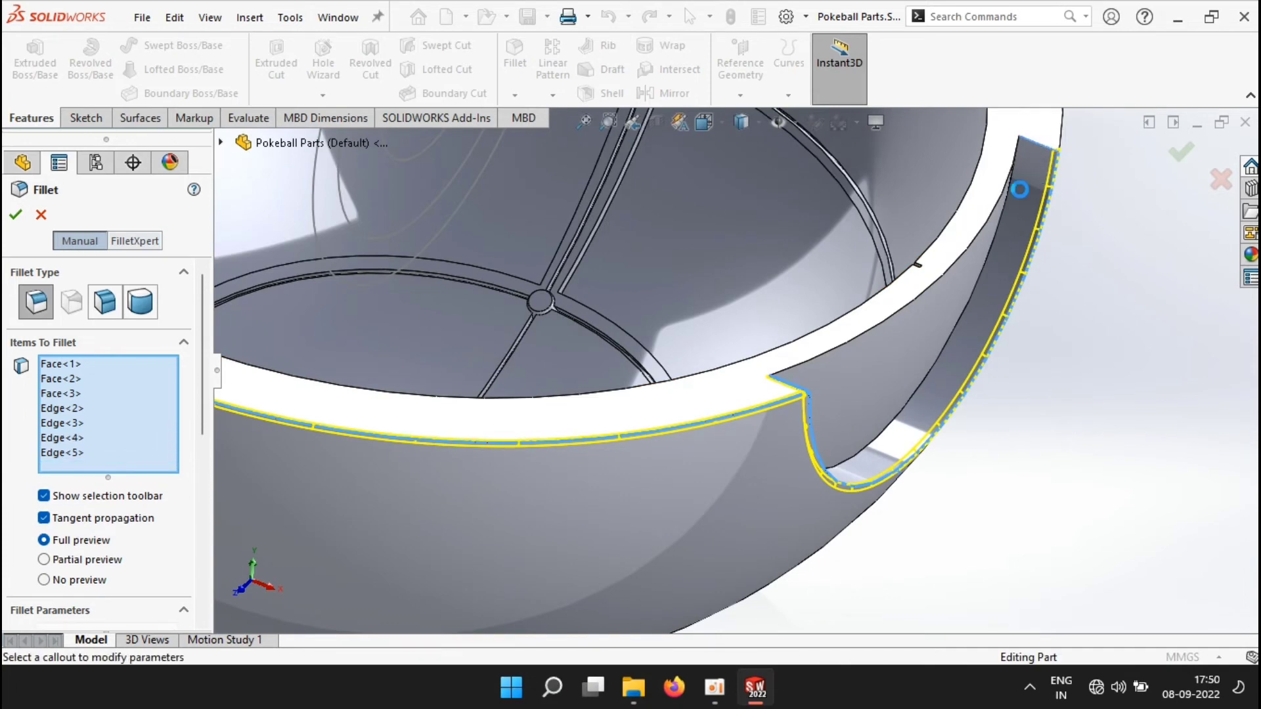
{"action": "scroll", "coordinate": [1015, 223], "scroll_direction": "up", "scroll_amount": 3}
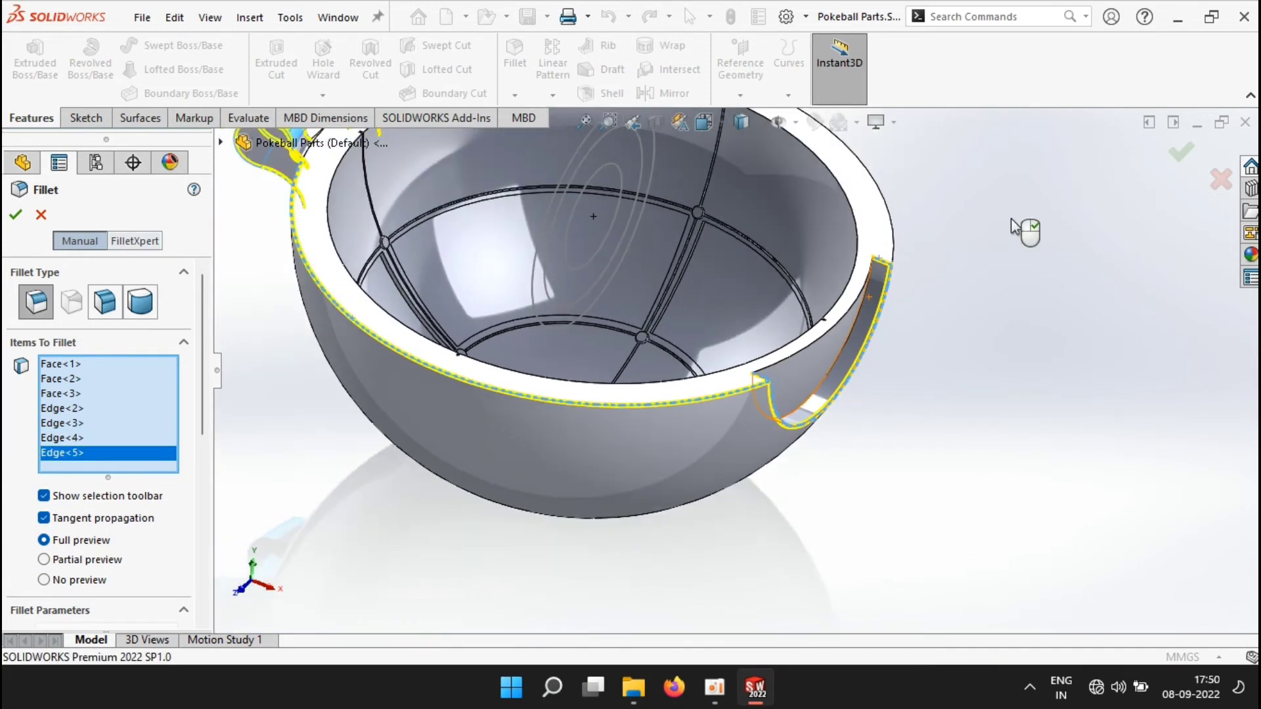
{"action": "left_click", "coordinate": [891, 208]}
- Add the rim edge running between the two hinge lugs to the fillet selection
{"action": "scroll", "coordinate": [503, 187], "scroll_direction": "down", "scroll_amount": 5}
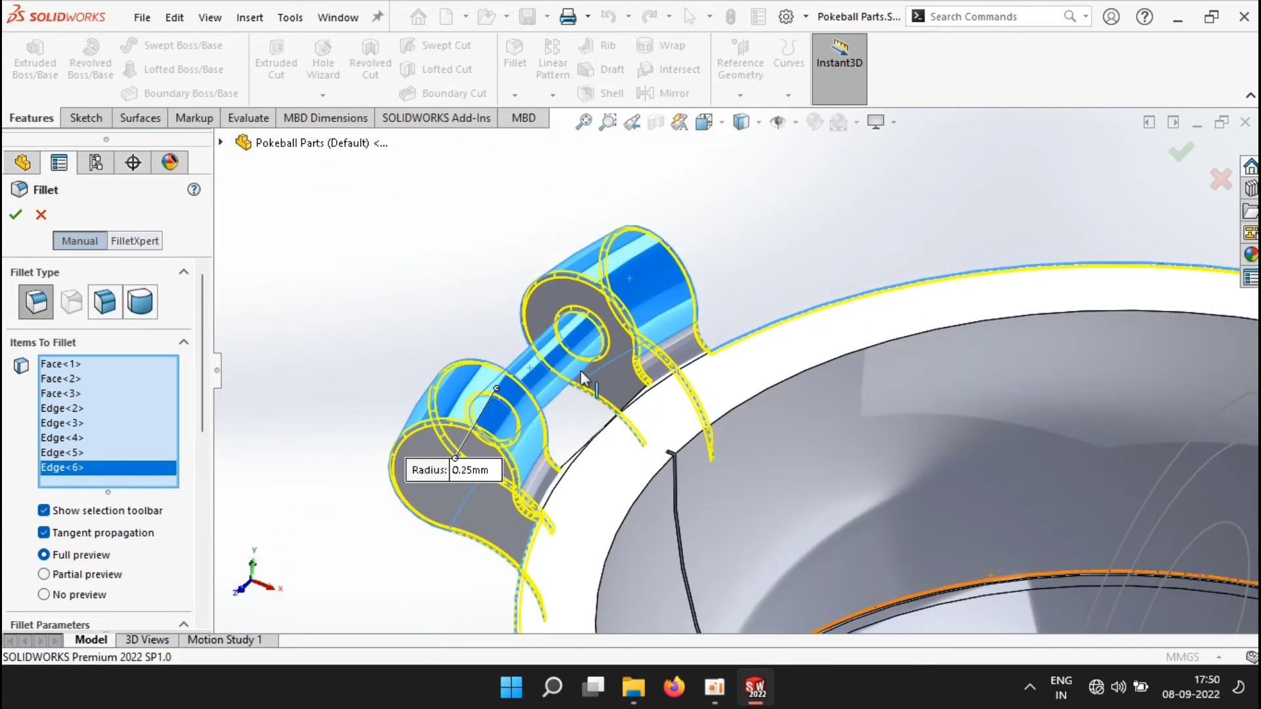
{"action": "scroll", "coordinate": [611, 420], "scroll_direction": "down", "scroll_amount": 4}
{"action": "middle_click_drag", "start_coordinate": [519, 430], "coordinate": [541, 454]}
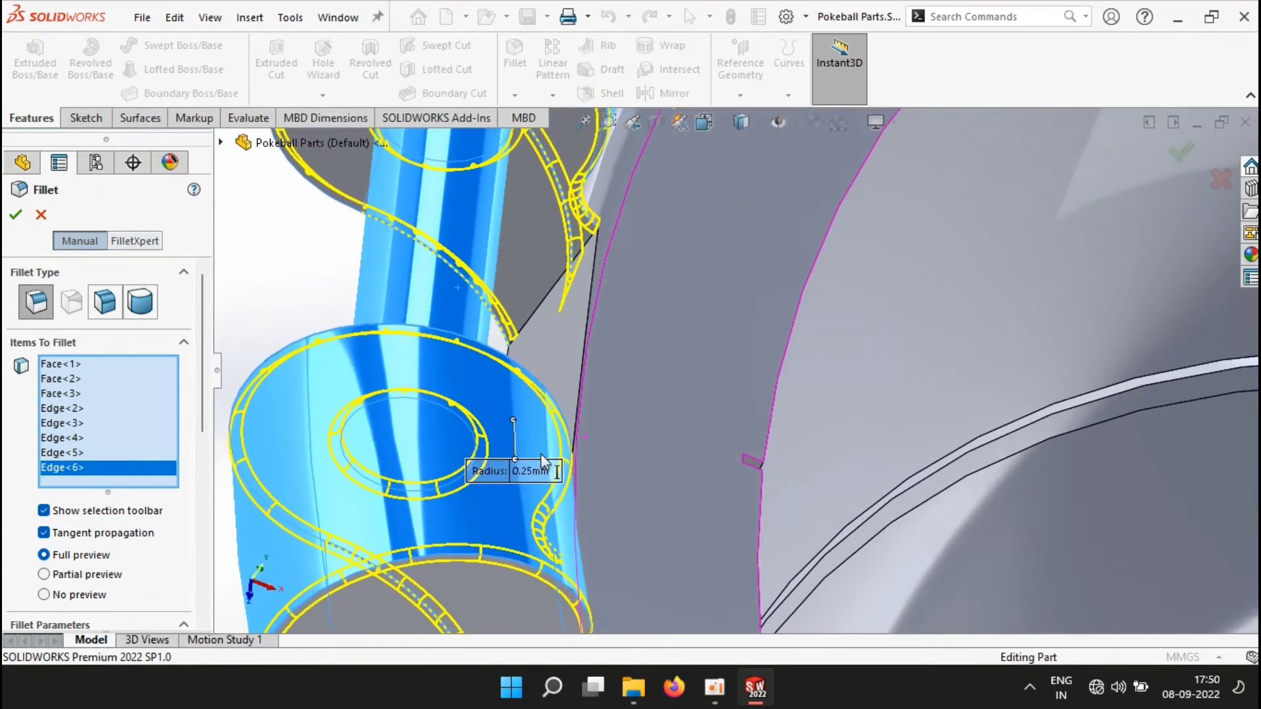
{"action": "left_click", "coordinate": [588, 307]}
{"action": "scroll", "coordinate": [581, 396], "scroll_direction": "up", "scroll_amount": 4}
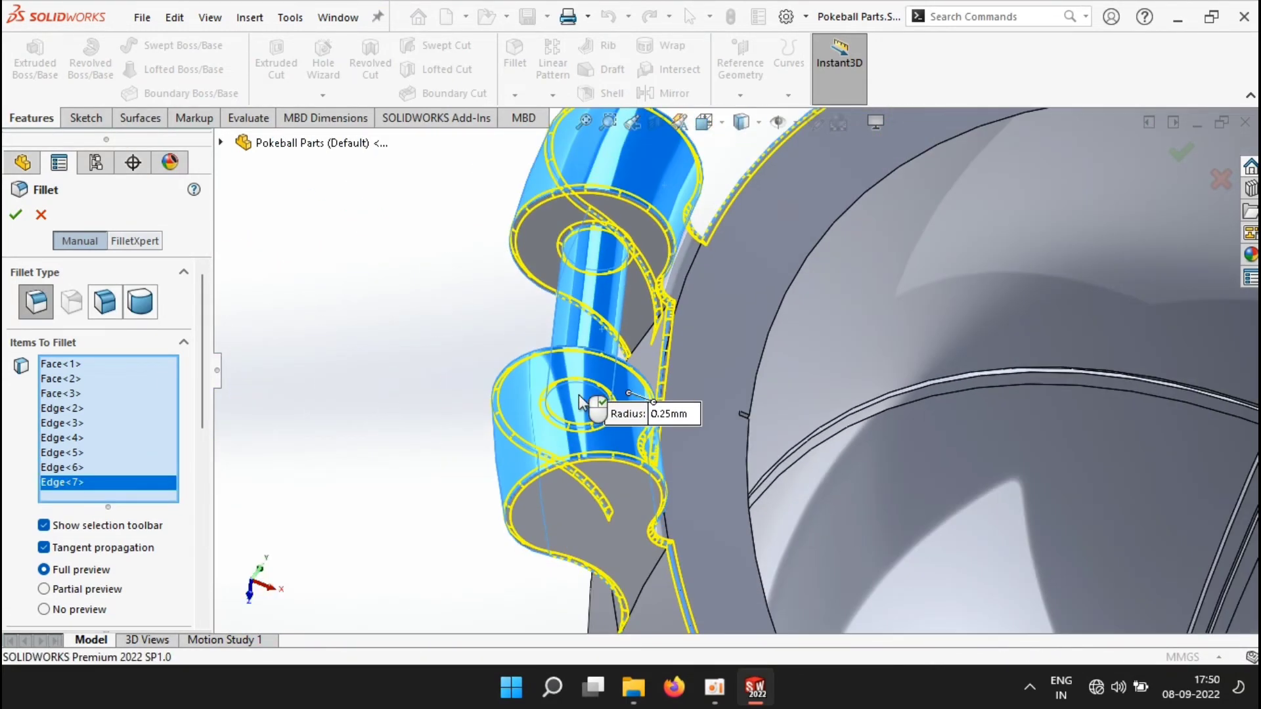
- Add the hinge's two outer side faces, its underside face and the face between the lugs to the fillet
{"action": "middle_click_drag", "start_coordinate": [581, 402], "coordinate": [604, 330]}
{"action": "scroll", "coordinate": [605, 334], "scroll_direction": "up", "scroll_amount": 3}
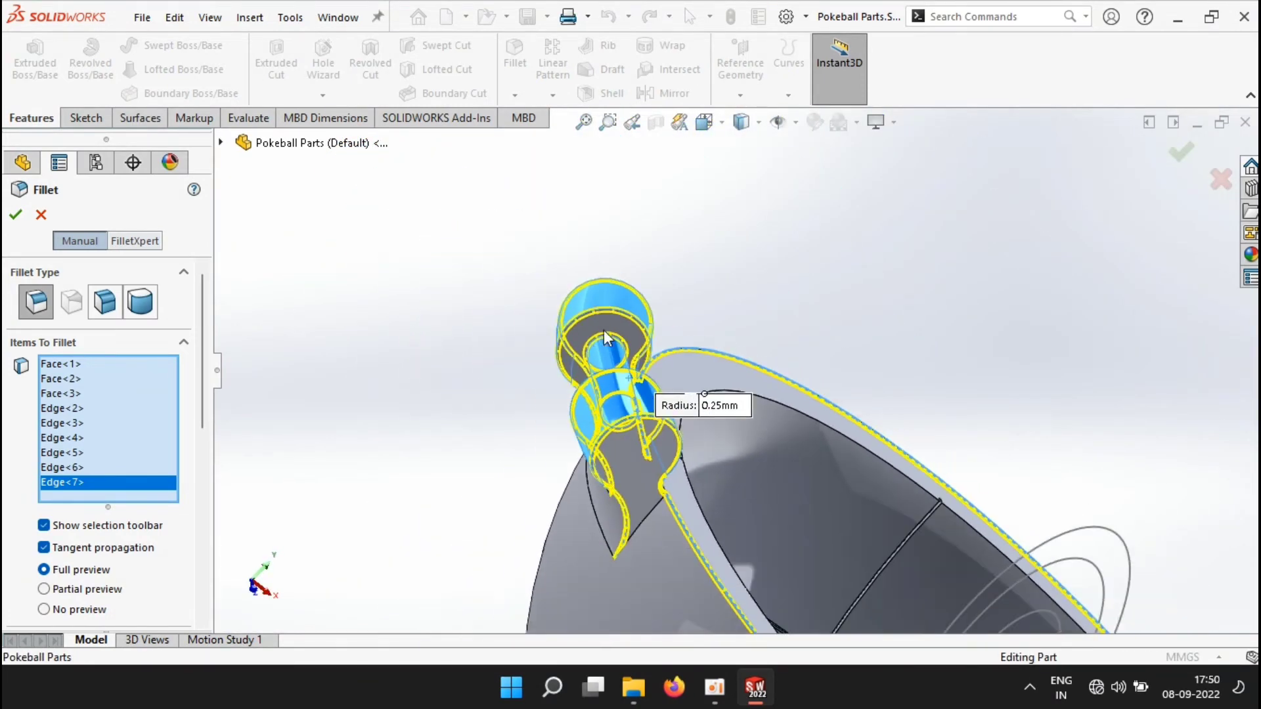
{"action": "left_click", "coordinate": [637, 487]}
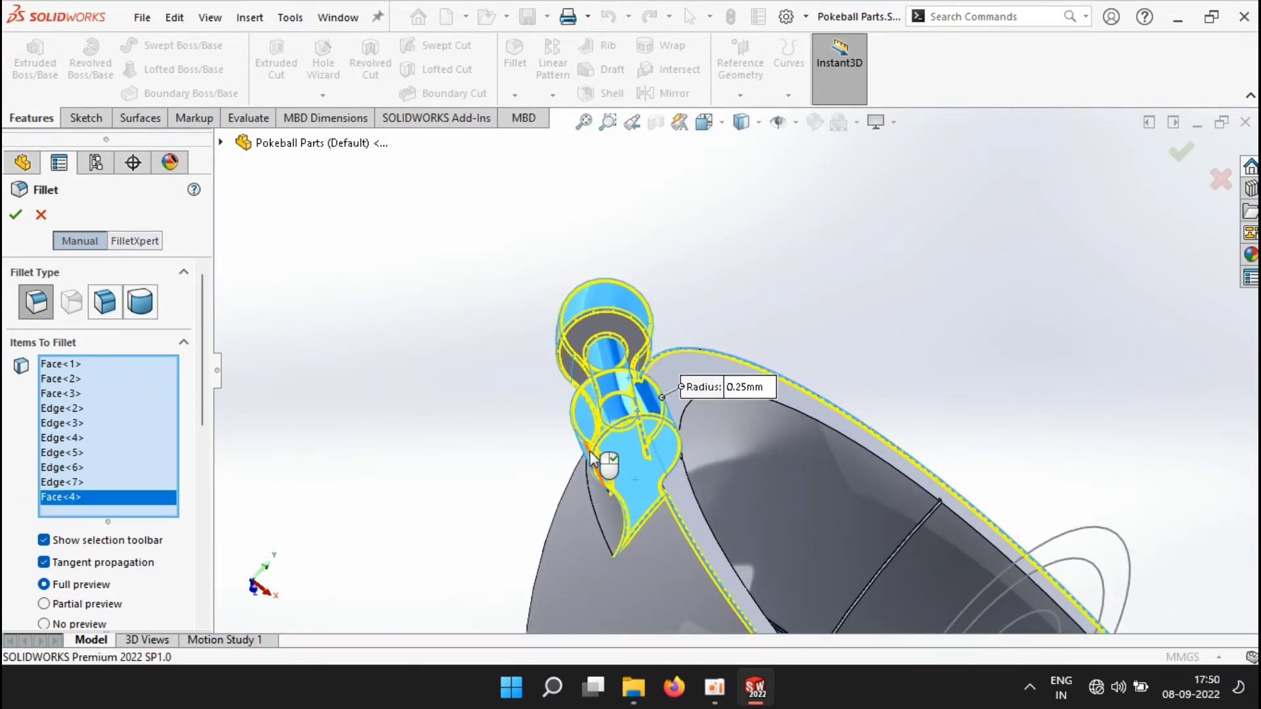
{"action": "middle_click_drag", "start_coordinate": [600, 459], "coordinate": [723, 552]}
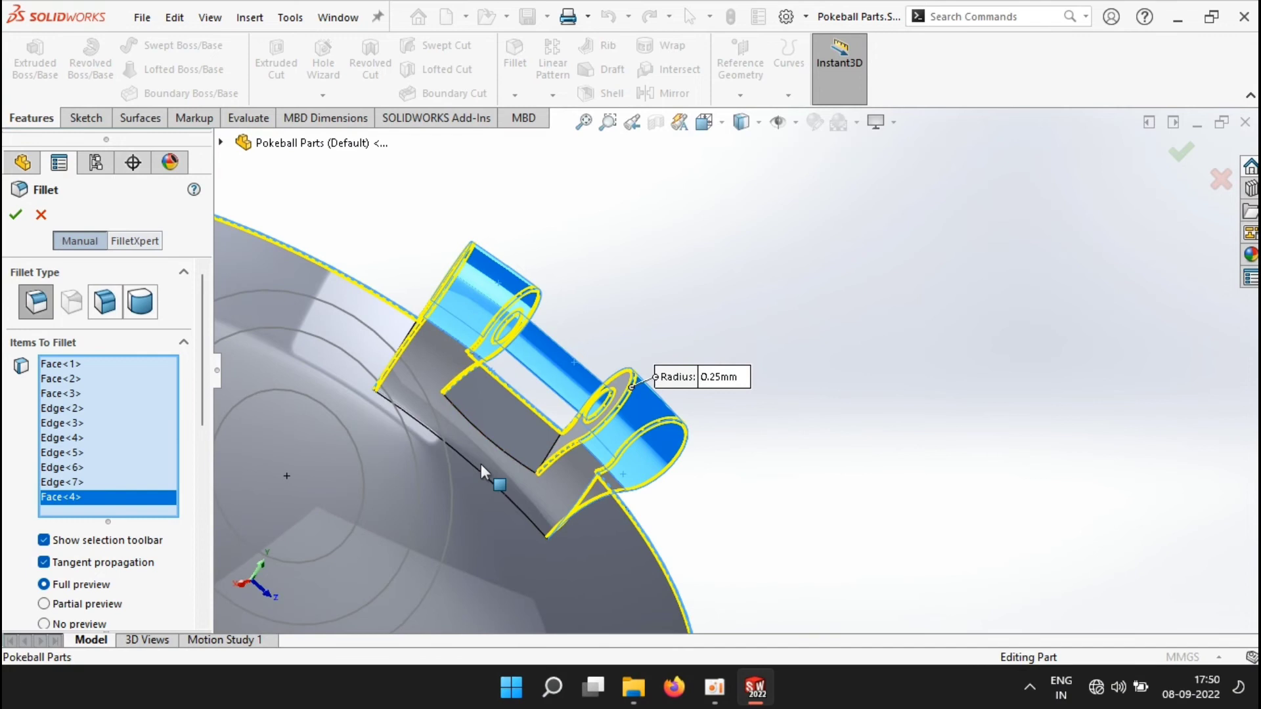
{"action": "left_click", "coordinate": [497, 435]}
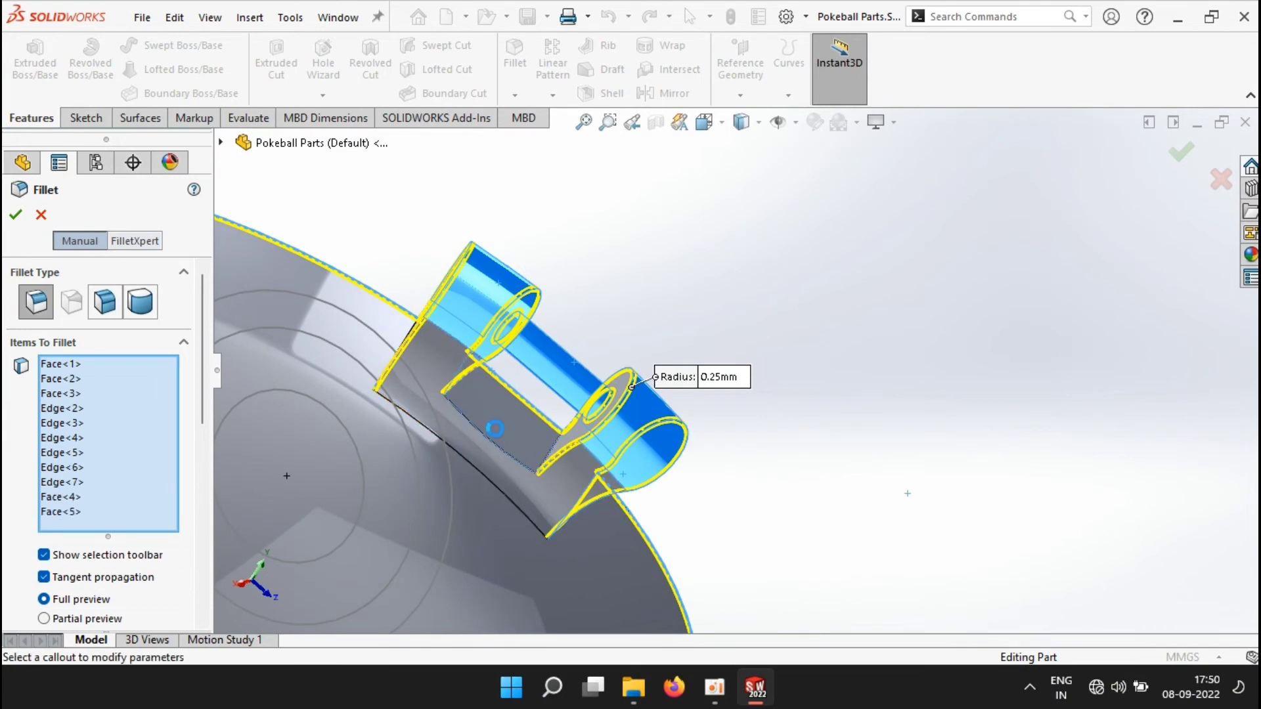
{"action": "left_click", "coordinate": [419, 404]}
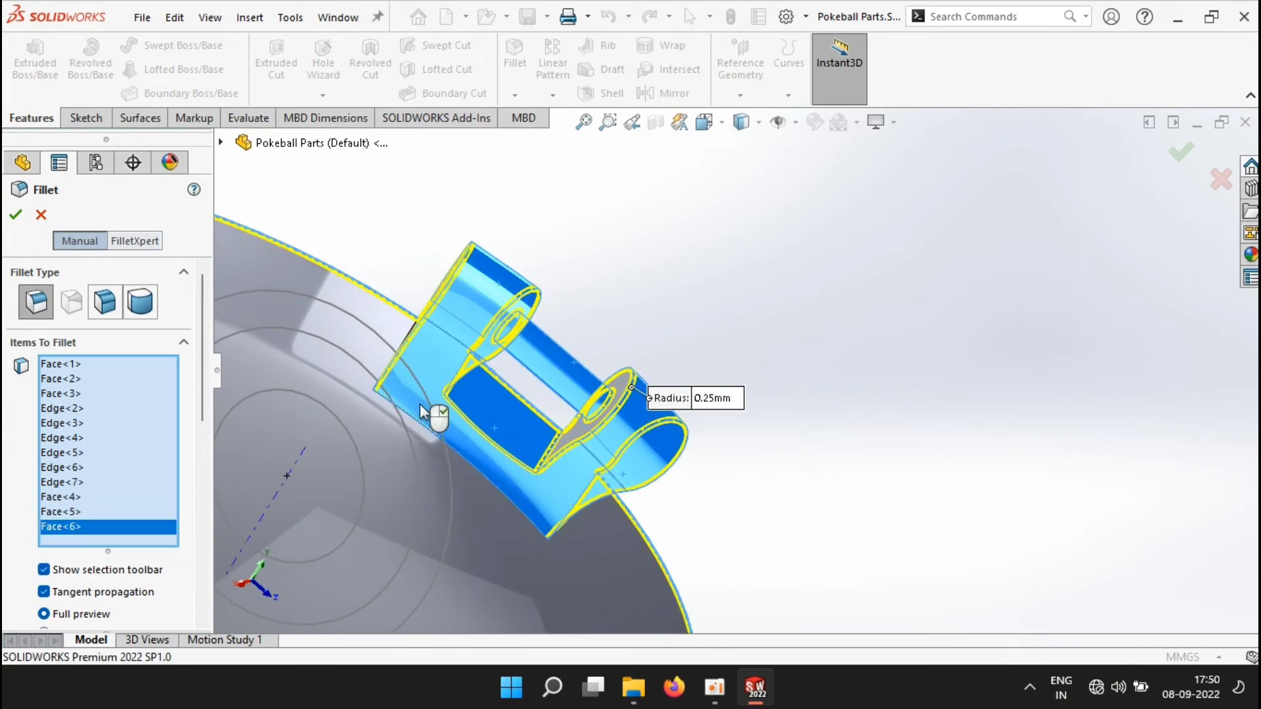
{"action": "middle_click_drag", "start_coordinate": [423, 381], "coordinate": [470, 455]}
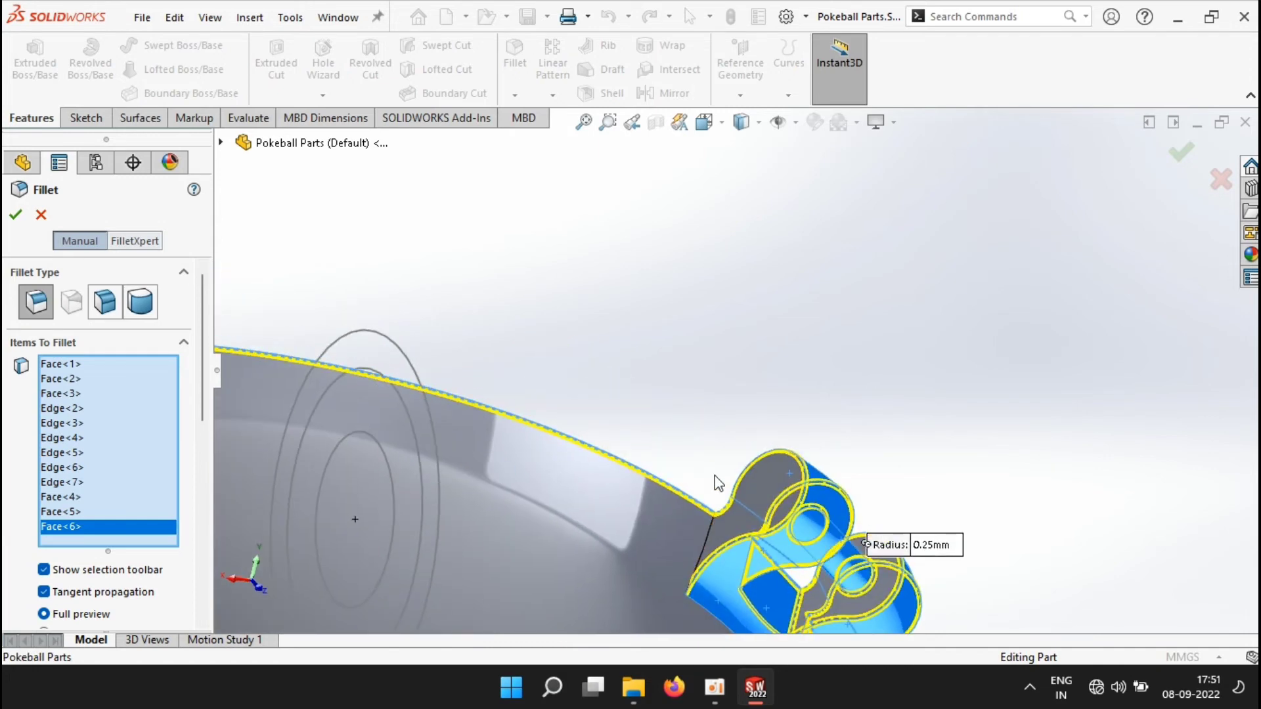
{"action": "left_click", "coordinate": [750, 498]}
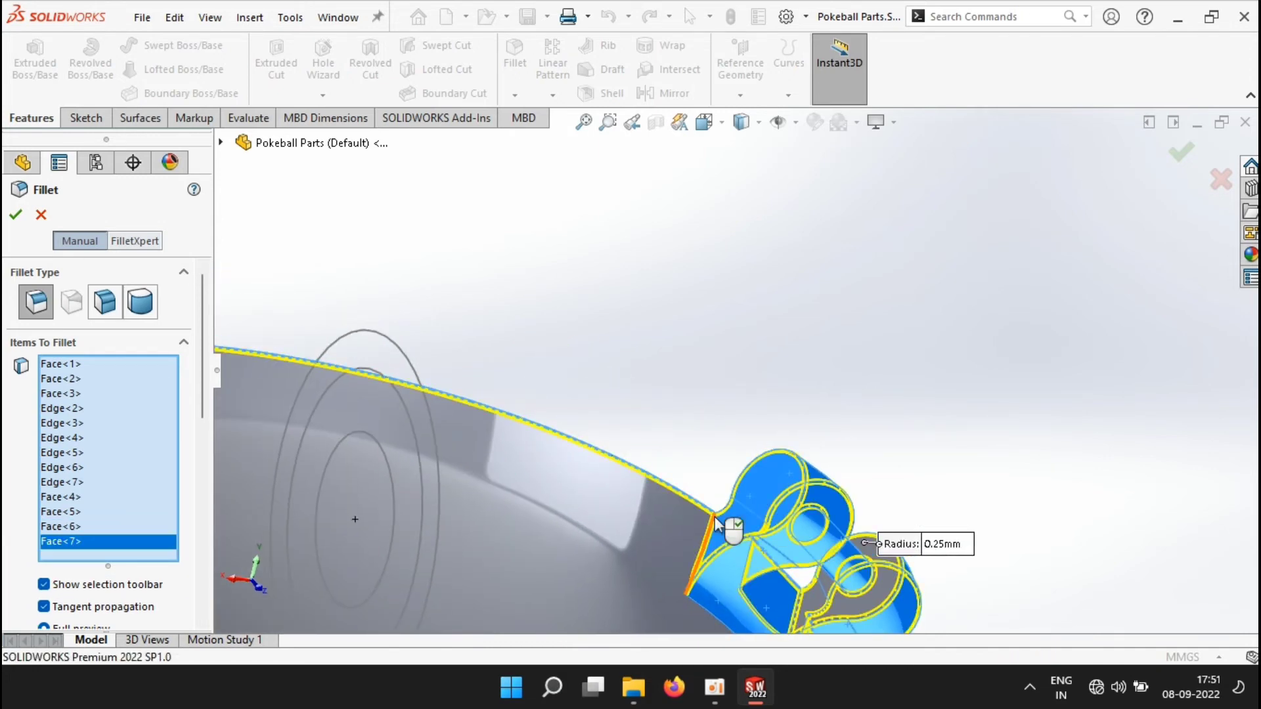
- Check the fillet preview around the rim and button recess, and apply the 0.25 mm fillet
{"action": "middle_click_drag", "start_coordinate": [715, 516], "coordinate": [642, 627]}
{"action": "middle_click_drag", "start_coordinate": [569, 509], "coordinate": [425, 442]}
{"action": "scroll", "coordinate": [427, 431], "scroll_direction": "up", "scroll_amount": 4}
{"action": "scroll", "coordinate": [892, 303], "scroll_direction": "down", "scroll_amount": 5}
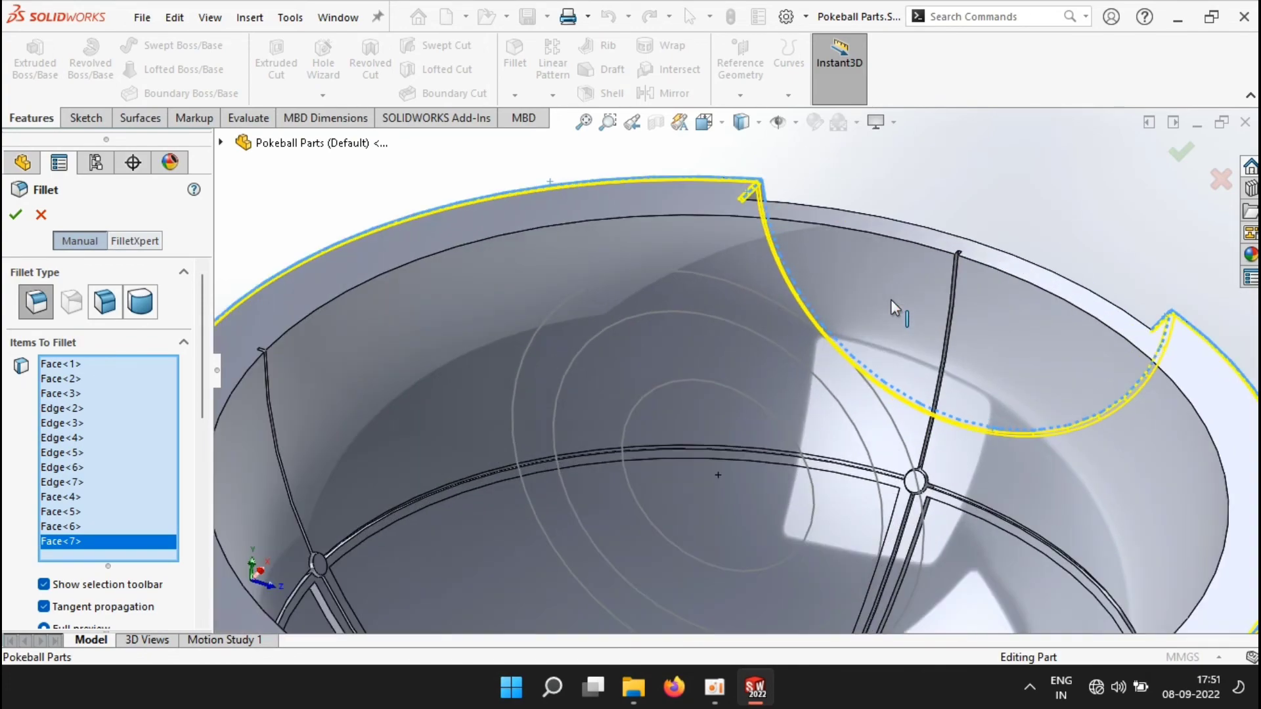
{"action": "scroll", "coordinate": [908, 229], "scroll_direction": "down", "scroll_amount": 3}
{"action": "middle_click_drag", "start_coordinate": [785, 258], "coordinate": [660, 237]}
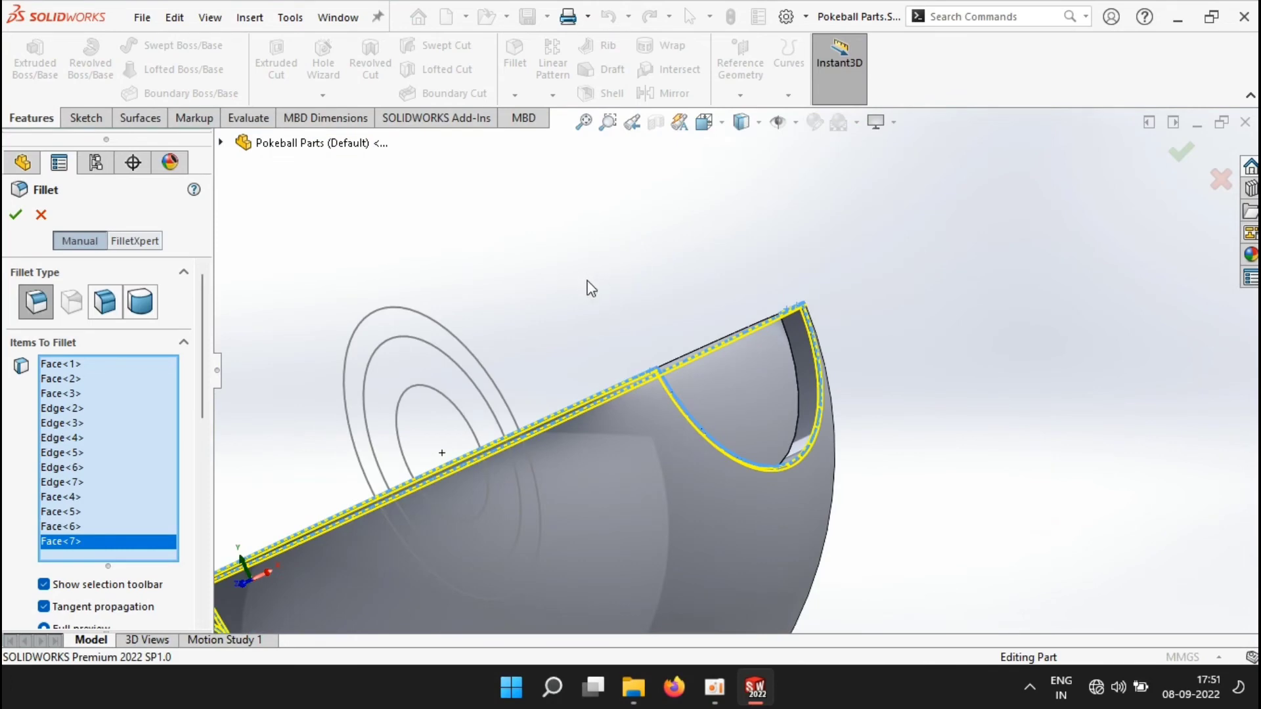
{"action": "middle_click_drag", "start_coordinate": [592, 289], "coordinate": [570, 266]}
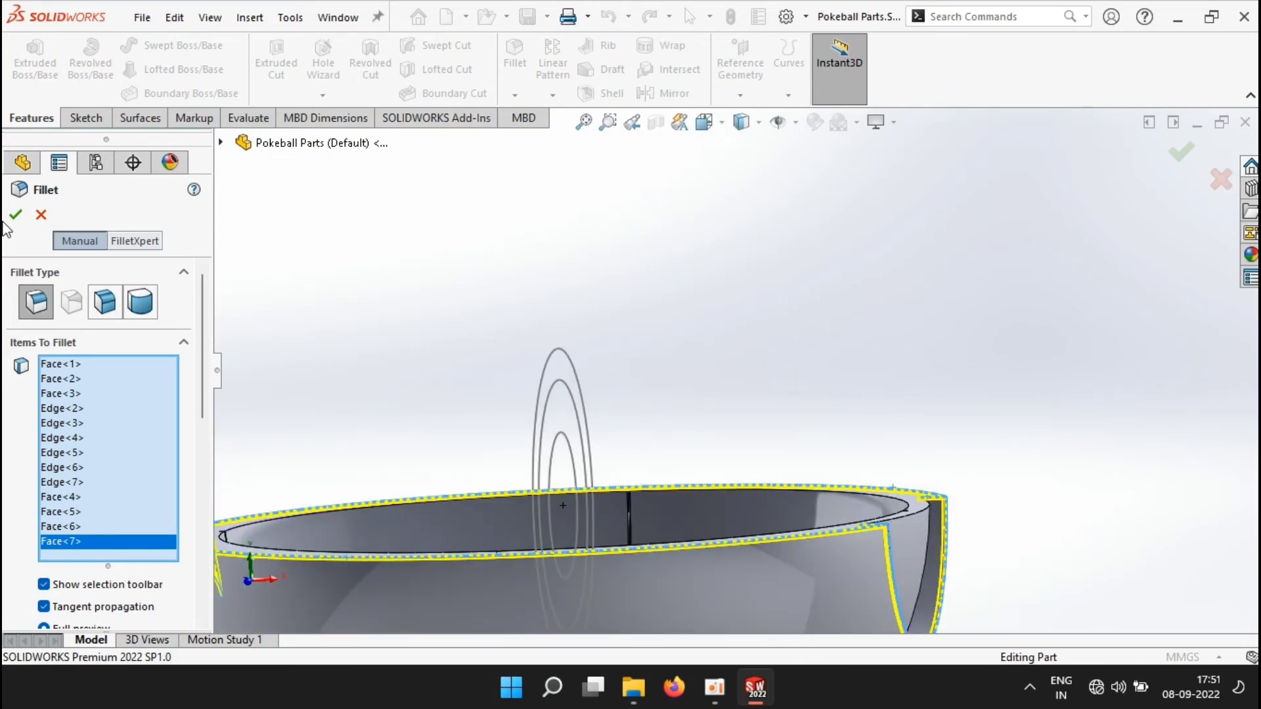
{"action": "key", "text": "Return"}
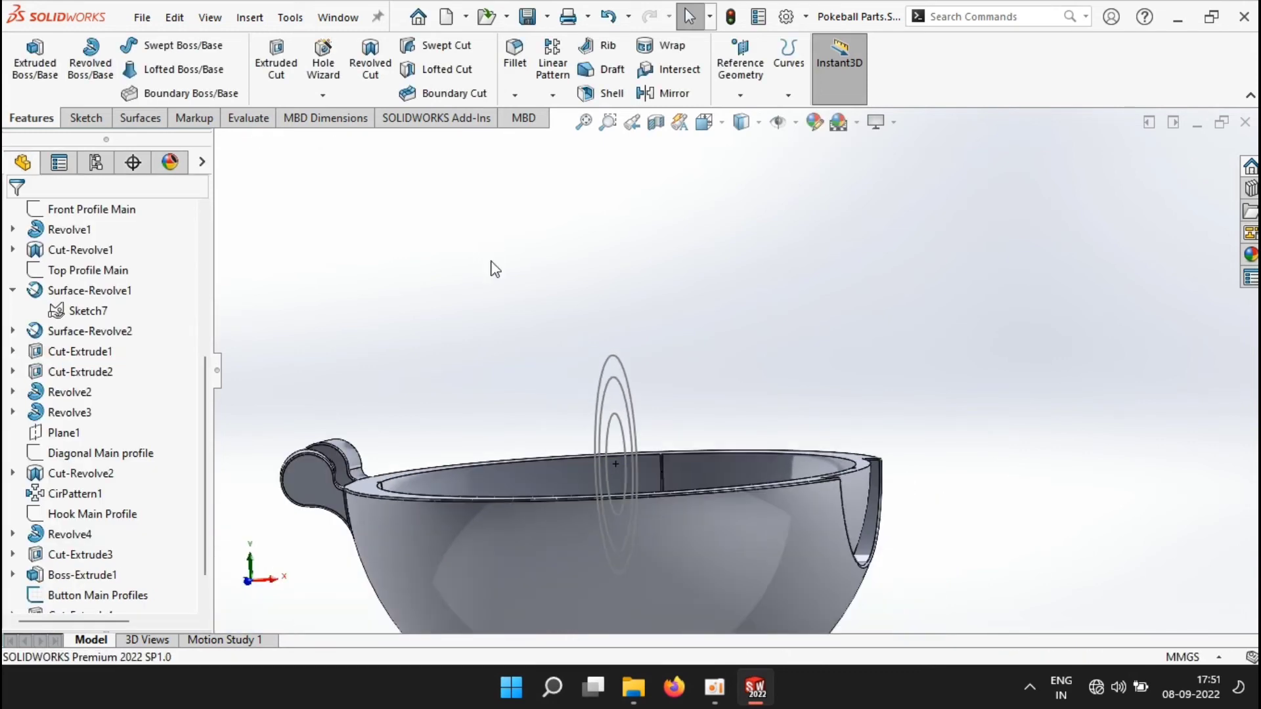
- Examine the filleted edges at the hinge, along the bowl's rim and around the button recess
{"action": "middle_click_drag", "start_coordinate": [465, 331], "coordinate": [420, 358]}
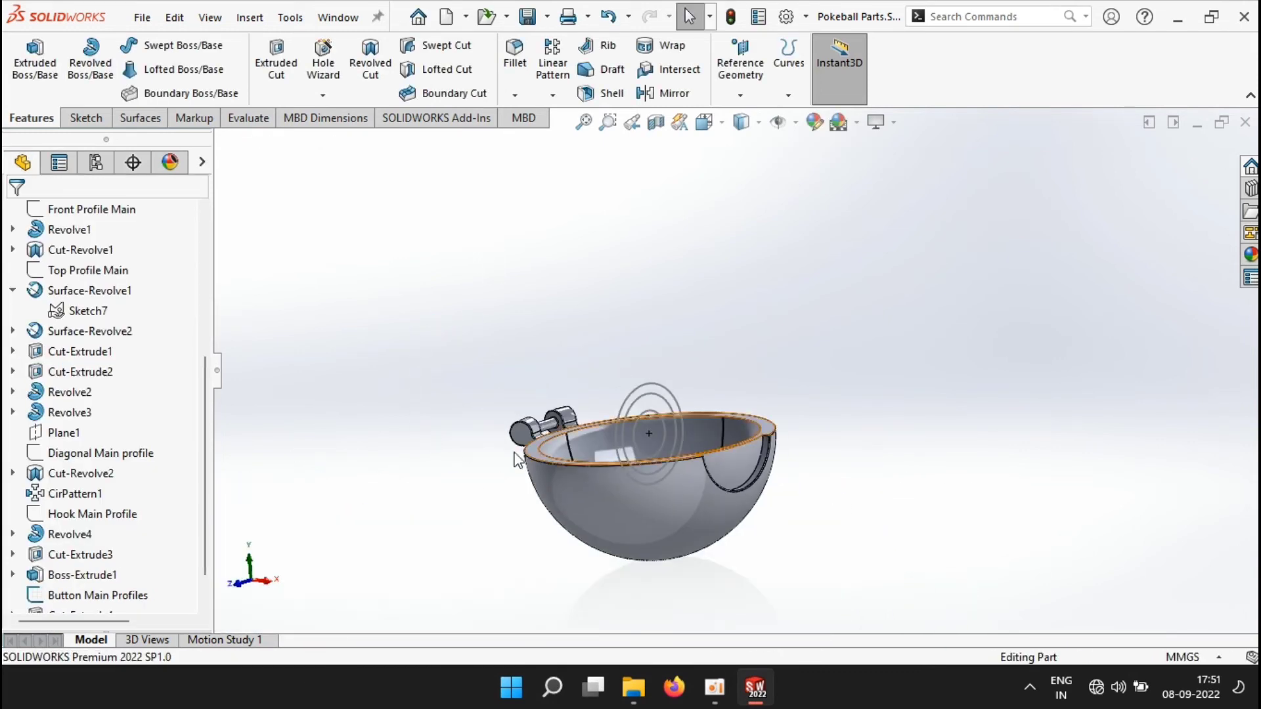
{"action": "scroll", "coordinate": [525, 461], "scroll_direction": "down", "scroll_amount": 3}
{"action": "scroll", "coordinate": [625, 365], "scroll_direction": "down", "scroll_amount": 3}
{"action": "middle_click_drag", "start_coordinate": [624, 366], "coordinate": [525, 348]}
{"action": "scroll", "coordinate": [568, 283], "scroll_direction": "down", "scroll_amount": 5}
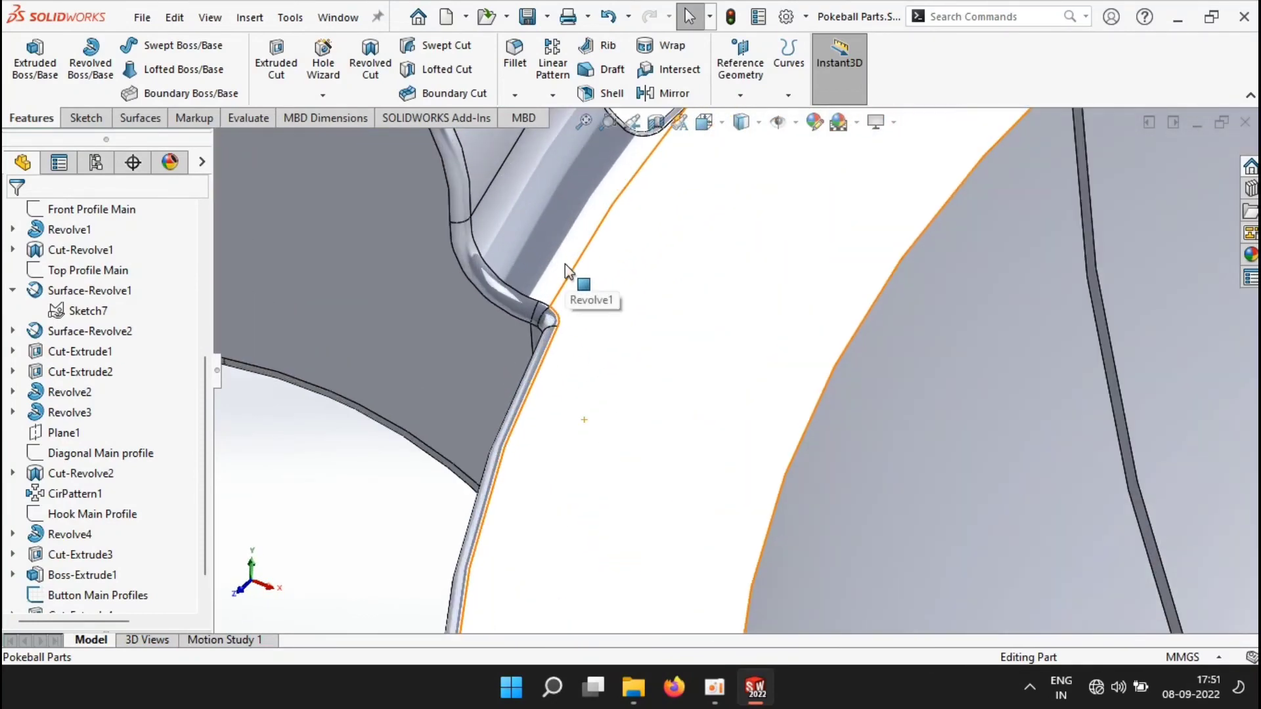
{"action": "scroll", "coordinate": [565, 302], "scroll_direction": "up", "scroll_amount": 10}
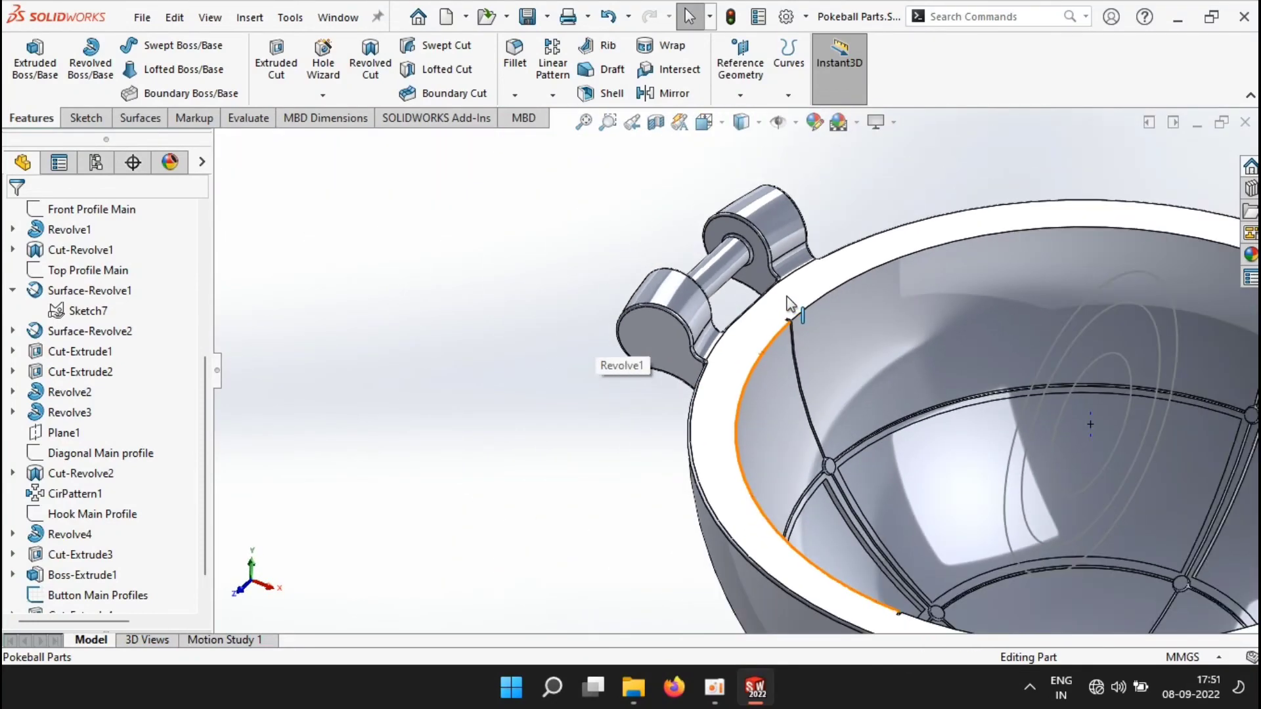
{"action": "scroll", "coordinate": [1051, 529], "scroll_direction": "down", "scroll_amount": 5}
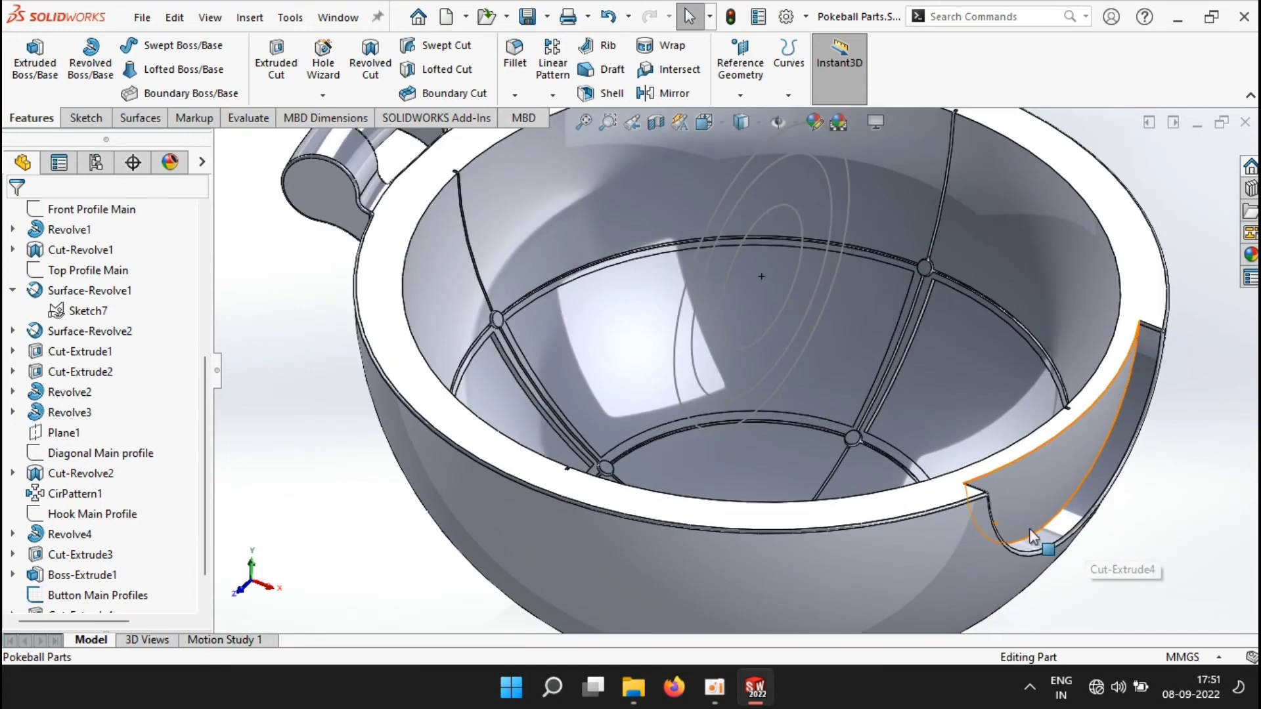
{"action": "scroll", "coordinate": [882, 518], "scroll_direction": "up", "scroll_amount": 5}
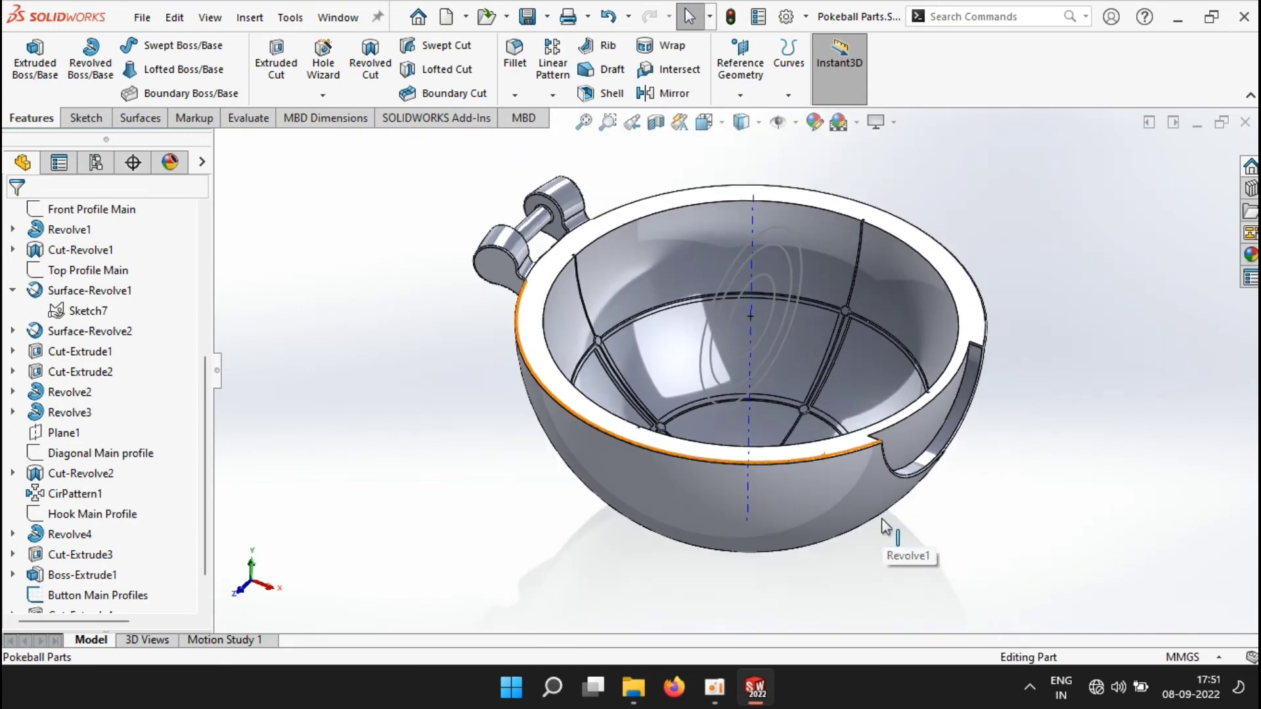
- Save the Pokeball Parts file
{"action": "left_click", "coordinate": [527, 17]}
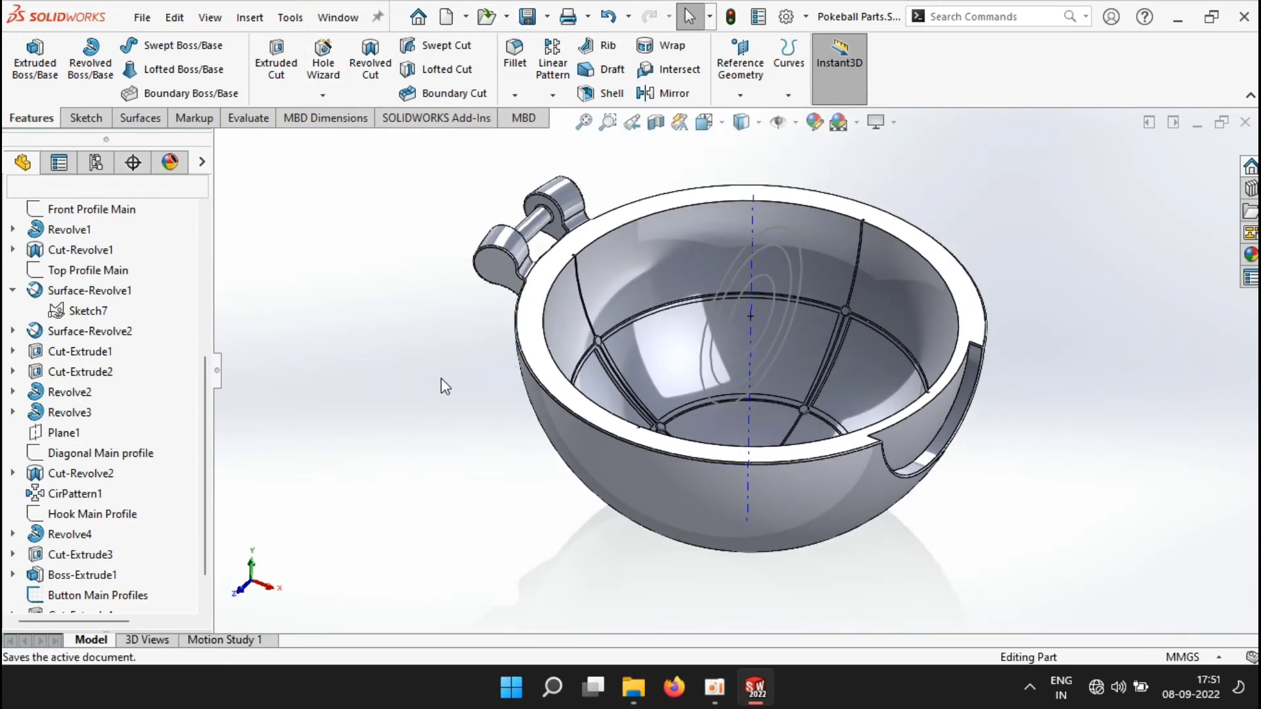